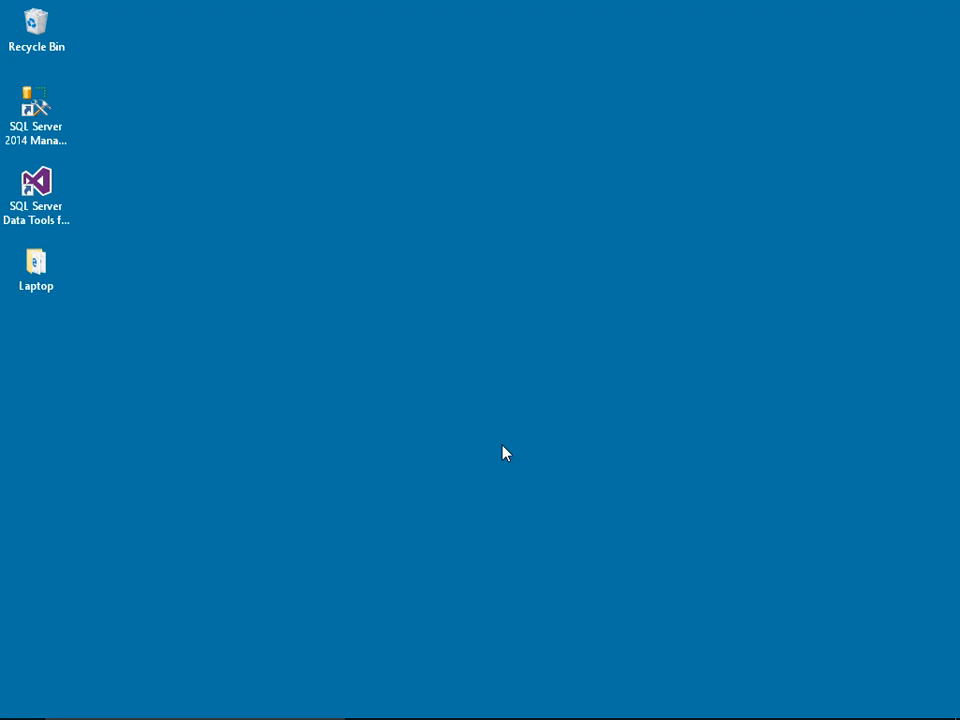
Step: Launch SQL Server Data Tools and open the recent solution C:\SSAS\CubeAdvancedCompleted\AdventureWorksDW2014.sln
{"action": "double_click", "coordinate": [60, 189]}
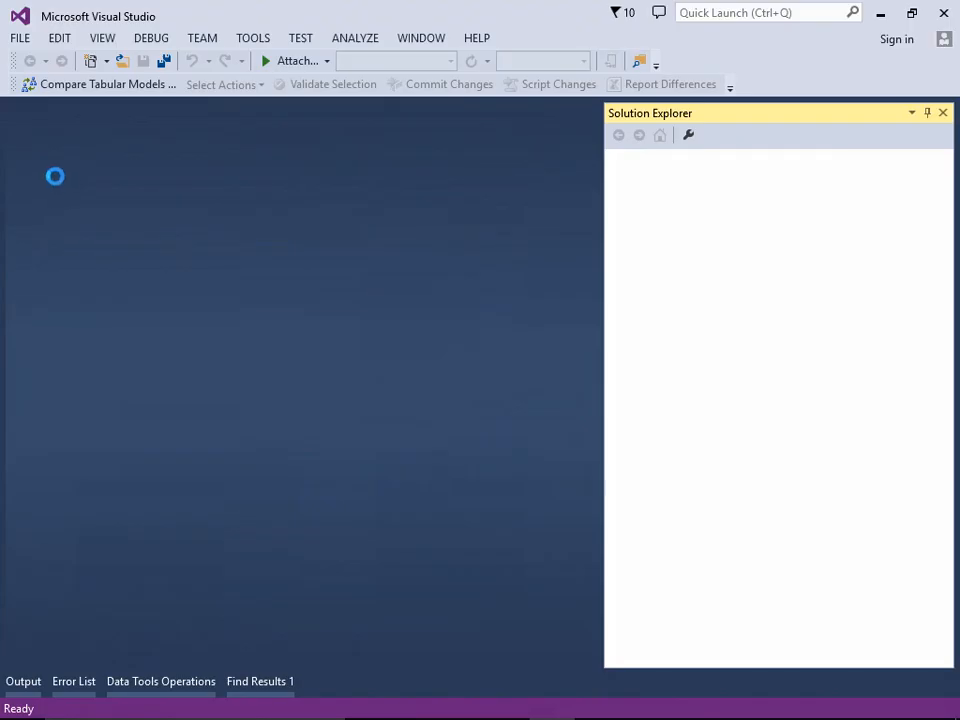
{"action": "left_click", "coordinate": [22, 40]}
{"action": "mouse_move", "coordinate": [193, 343]}
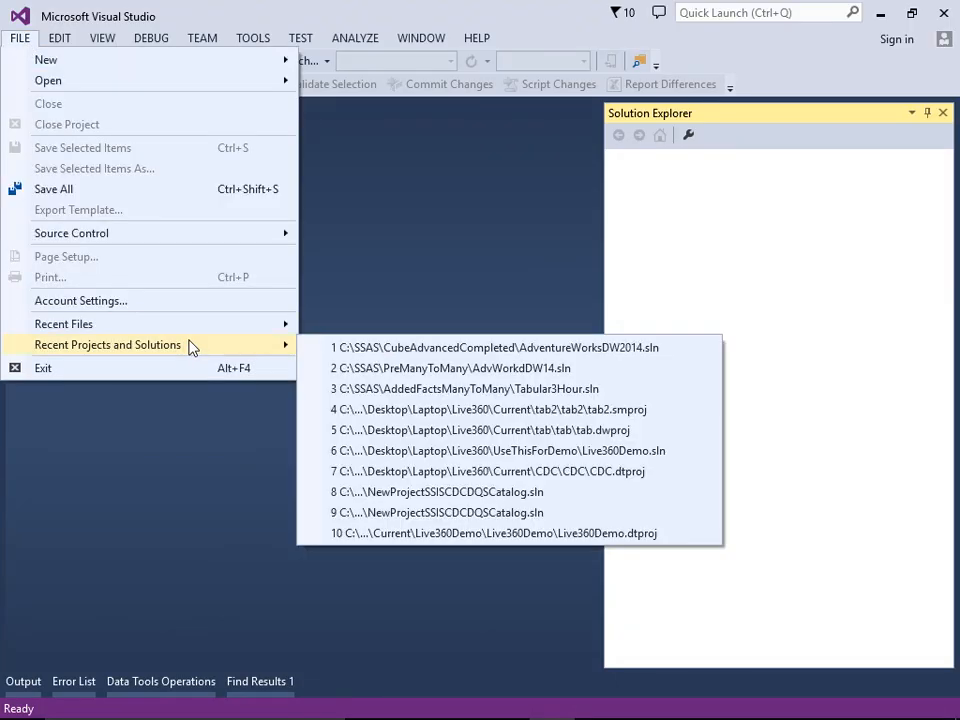
{"action": "left_click", "coordinate": [443, 350]}
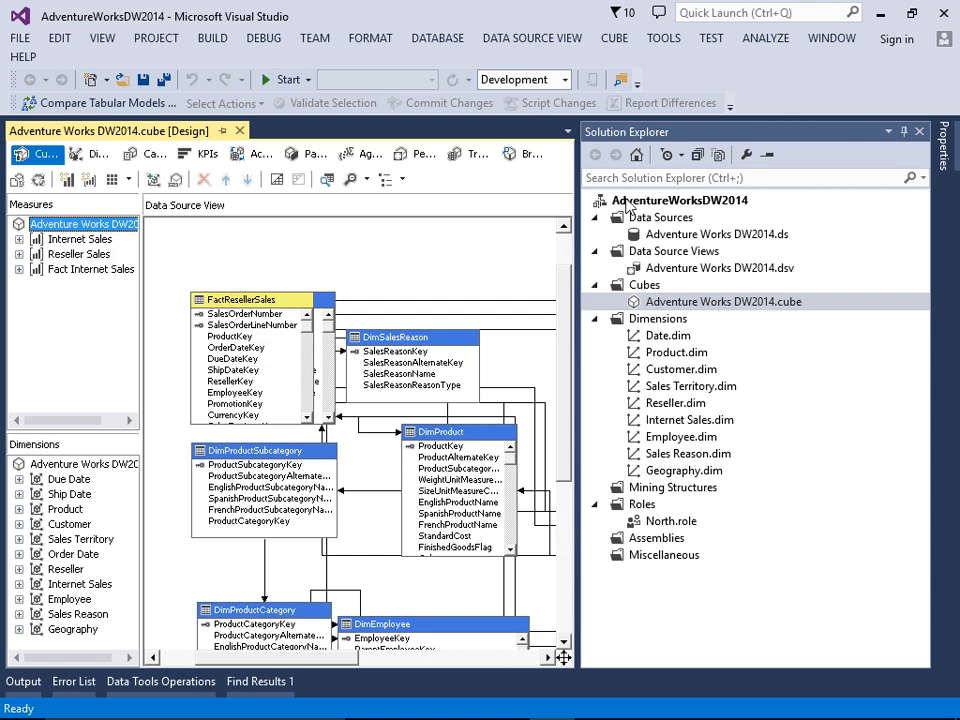
Step: Open the AdventureWorksDW2014 project's deployment properties and choose Full as the Processing Option
{"action": "left_click", "coordinate": [628, 202]}
{"action": "right_click", "coordinate": [628, 204]}
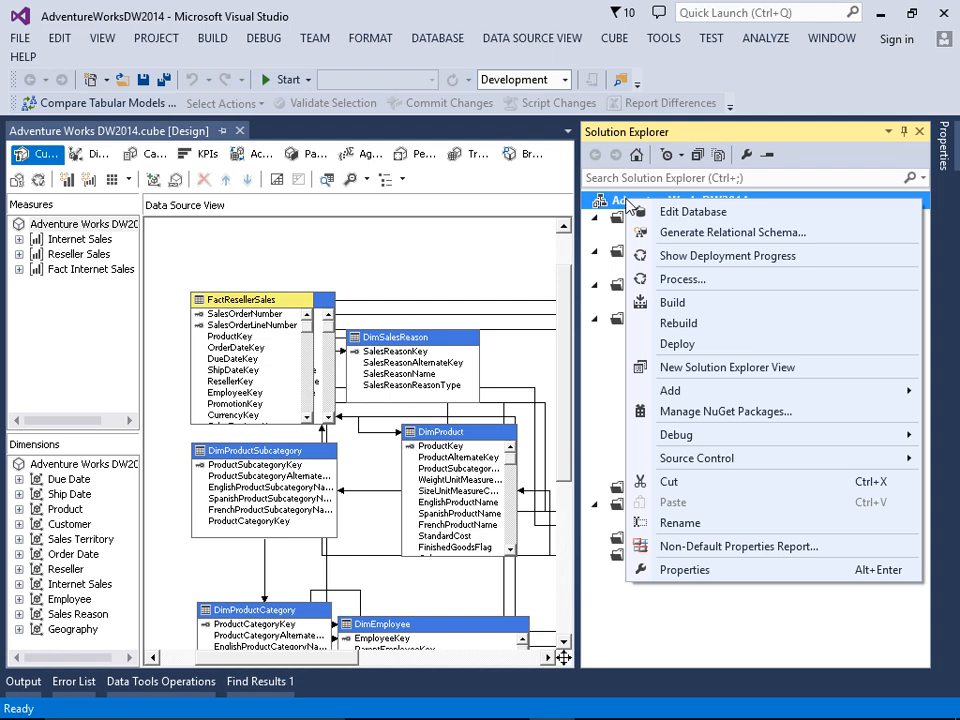
{"action": "left_click", "coordinate": [688, 570]}
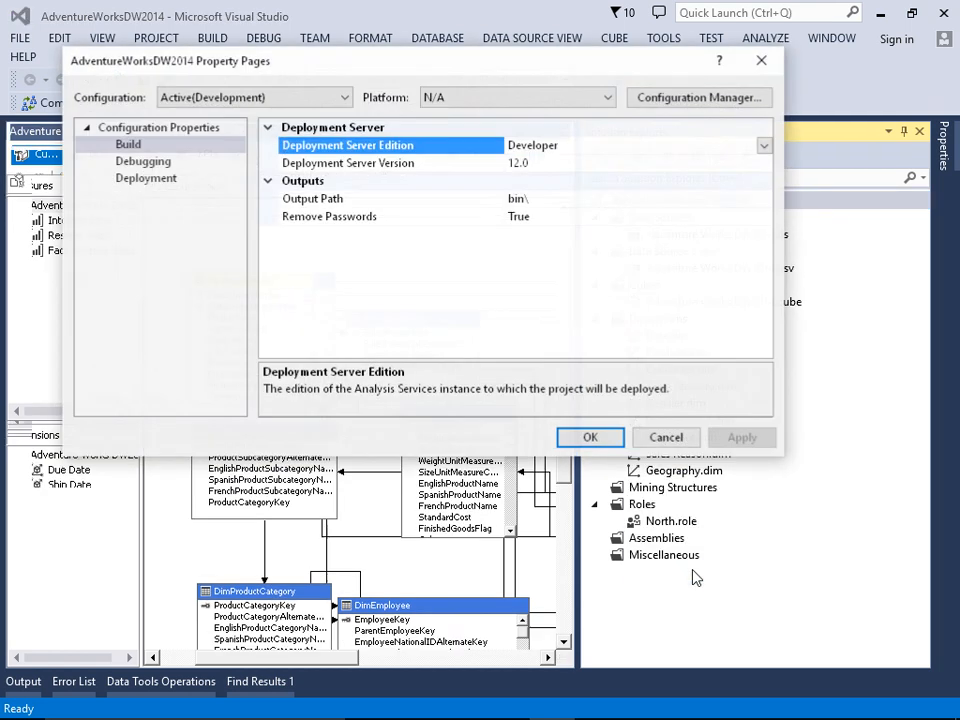
{"action": "left_click", "coordinate": [160, 181]}
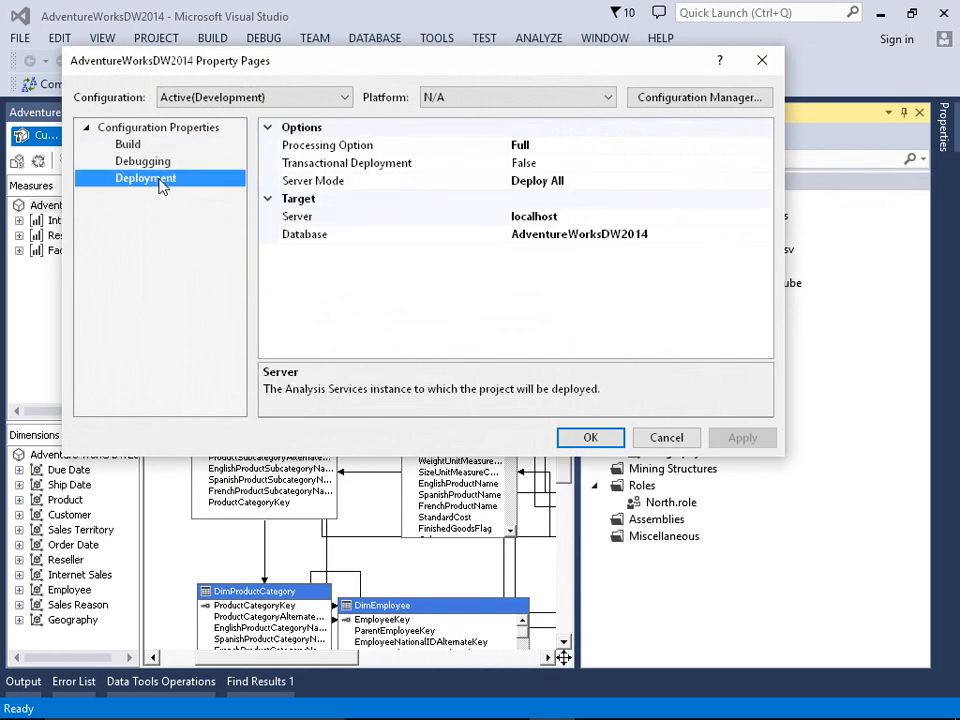
{"action": "left_click", "coordinate": [419, 148]}
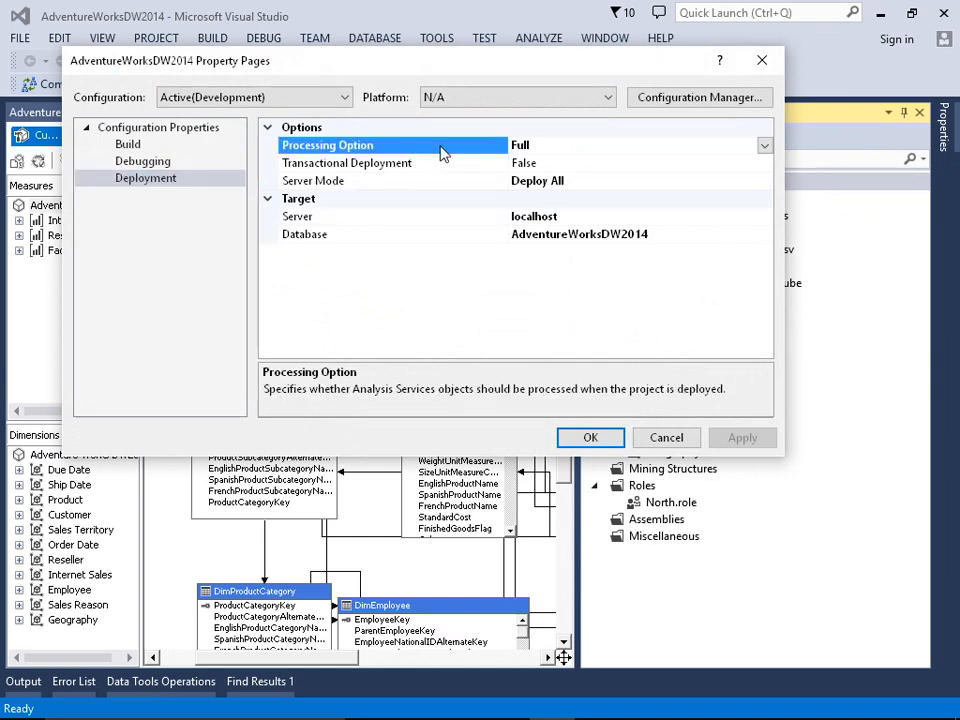
{"action": "left_click", "coordinate": [765, 147]}
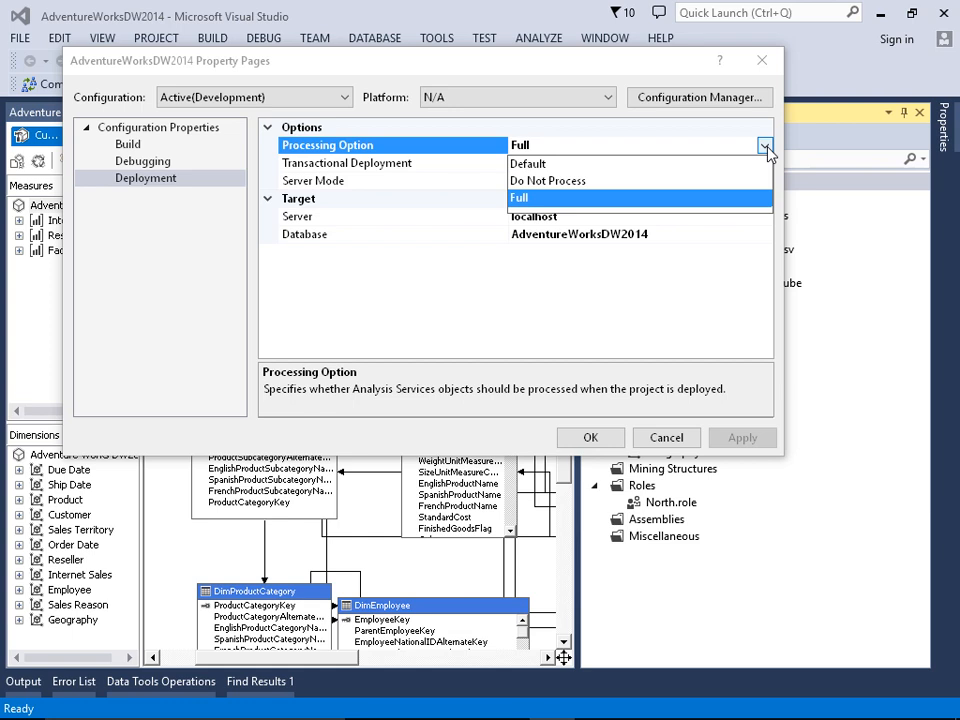
{"action": "left_click", "coordinate": [660, 197]}
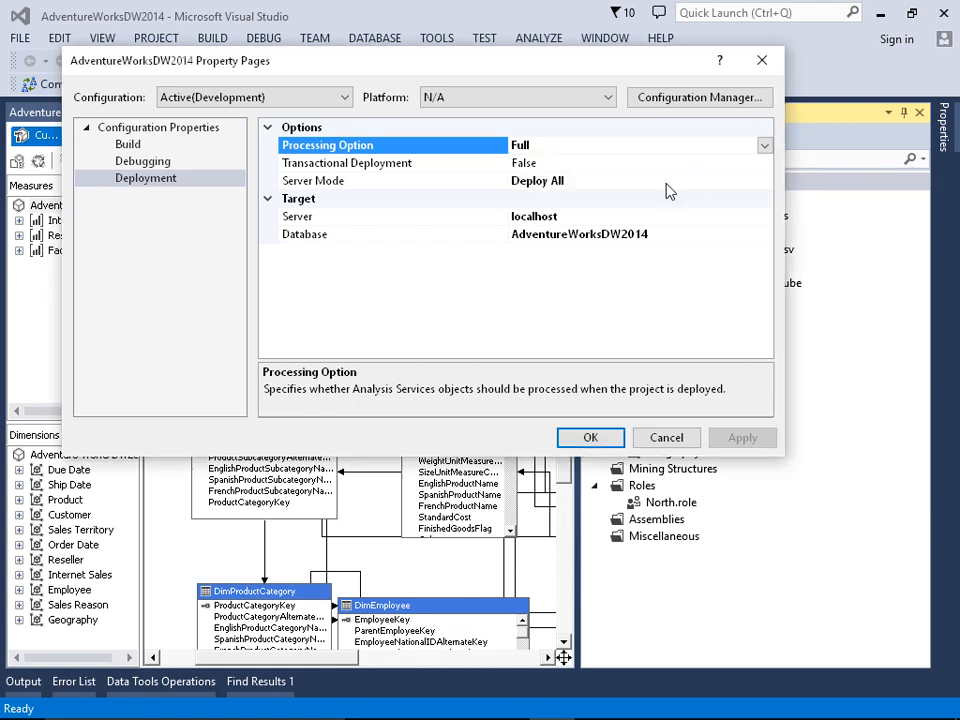
Step: Review the Server Mode choices, keep Deploy All, and accept the project properties
{"action": "left_click", "coordinate": [458, 190]}
{"action": "left_click", "coordinate": [765, 181]}
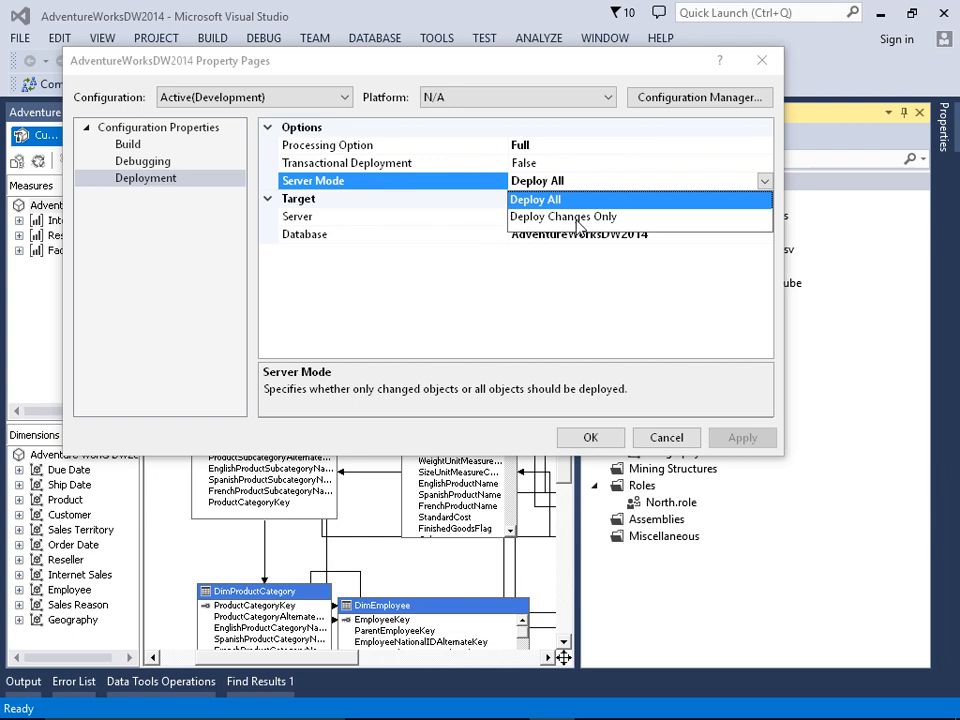
{"action": "left_click", "coordinate": [592, 438]}
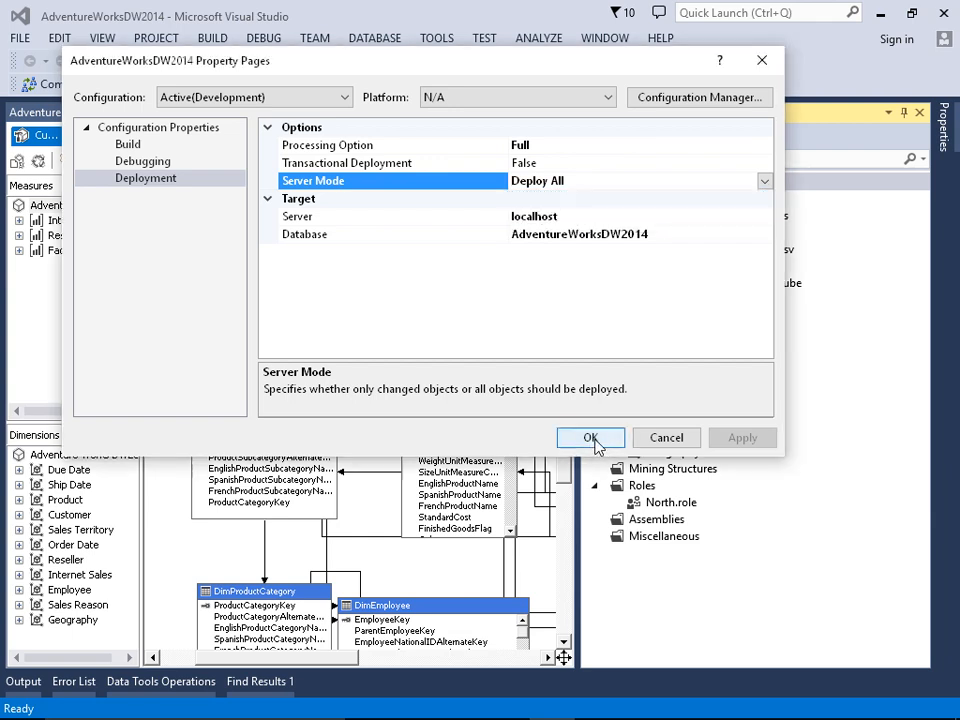
{"action": "left_click", "coordinate": [592, 438]}
Step: Deploy the AdventureWorksDW2014 project and collapse the cube's entry in the deployment progress
{"action": "right_click", "coordinate": [638, 182]}
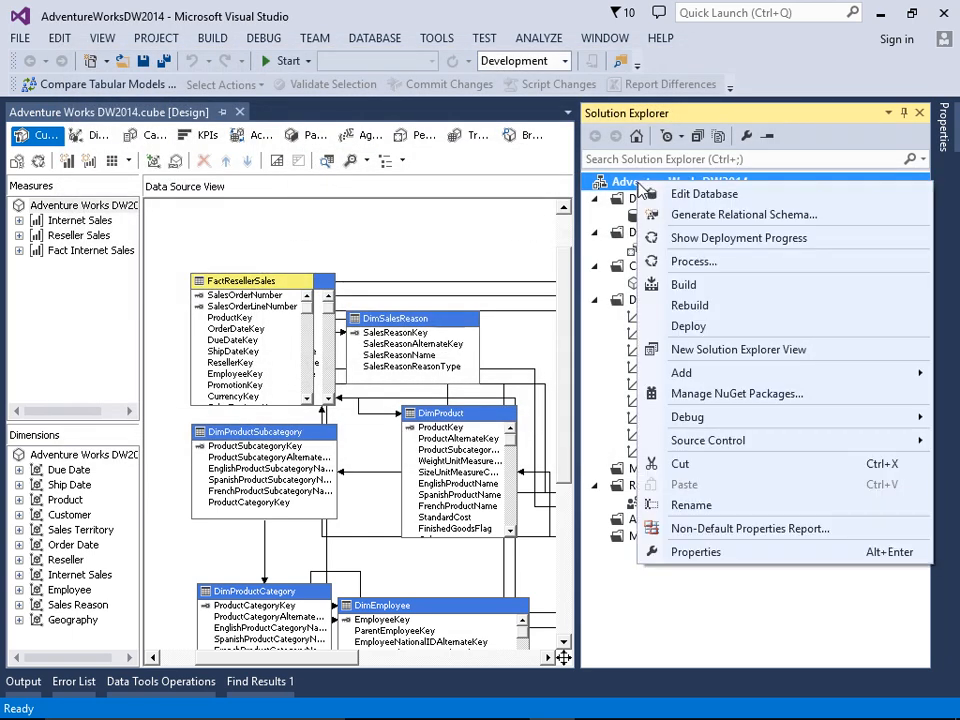
{"action": "left_click", "coordinate": [689, 331]}
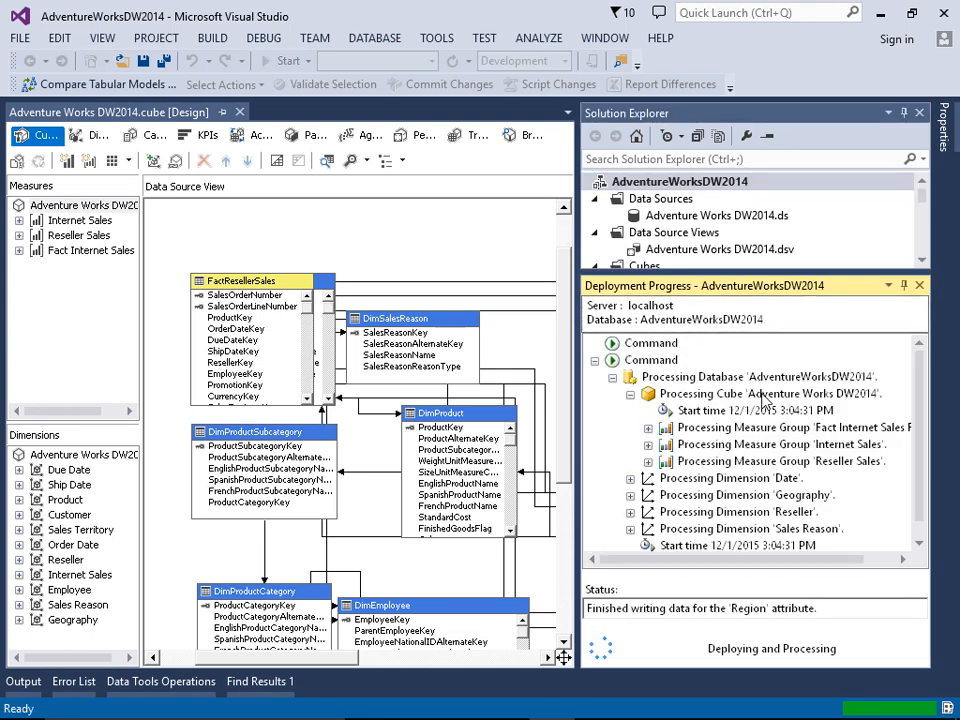
{"action": "left_click", "coordinate": [631, 395]}
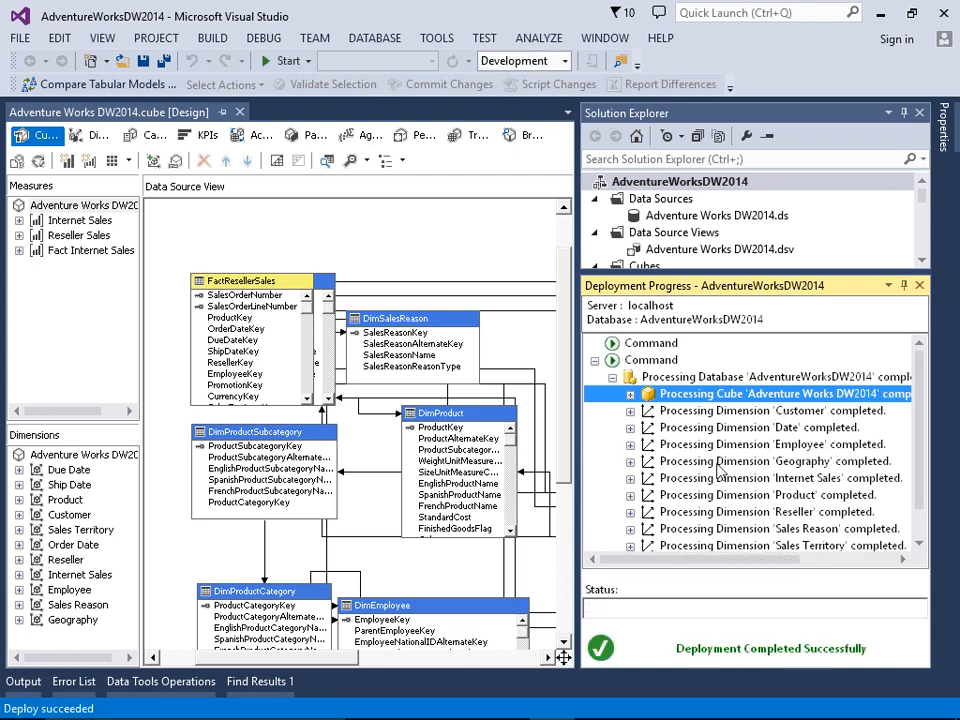
Step: Expand the Customer dimension's Education attribute in the deployment progress and examine its SQL query
{"action": "left_click", "coordinate": [629, 411]}
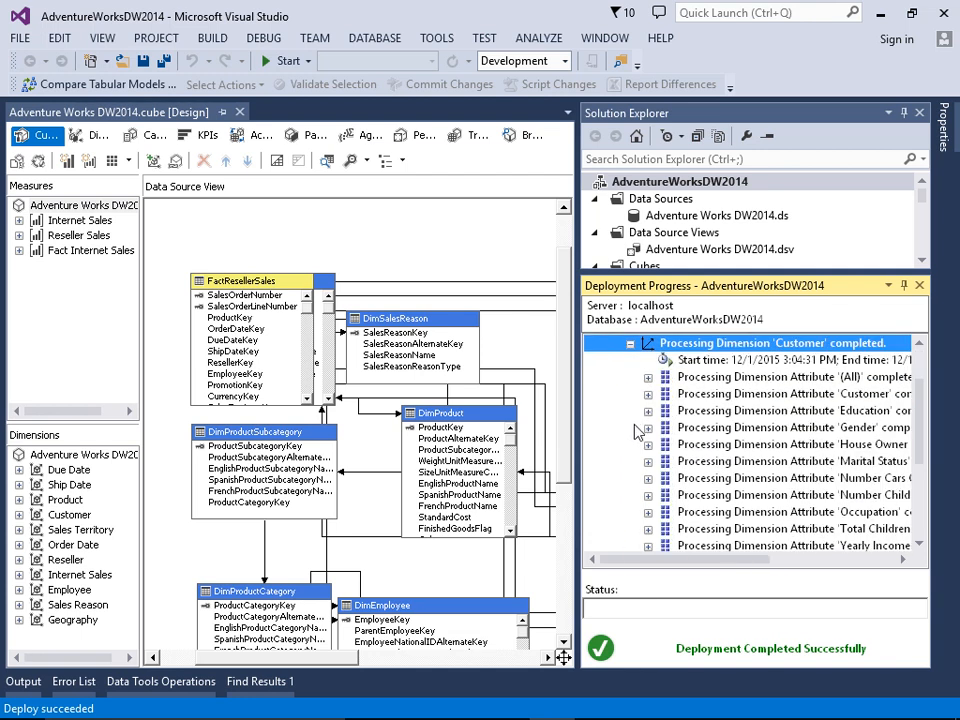
{"action": "left_click", "coordinate": [648, 411]}
{"action": "right_click", "coordinate": [708, 446]}
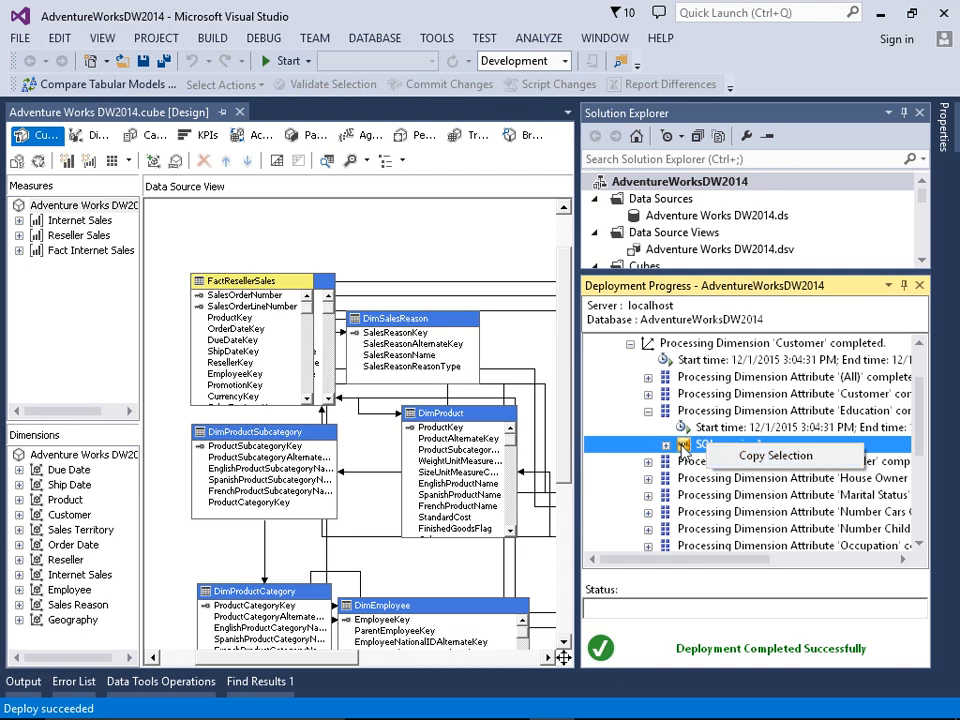
{"action": "left_click", "coordinate": [667, 445]}
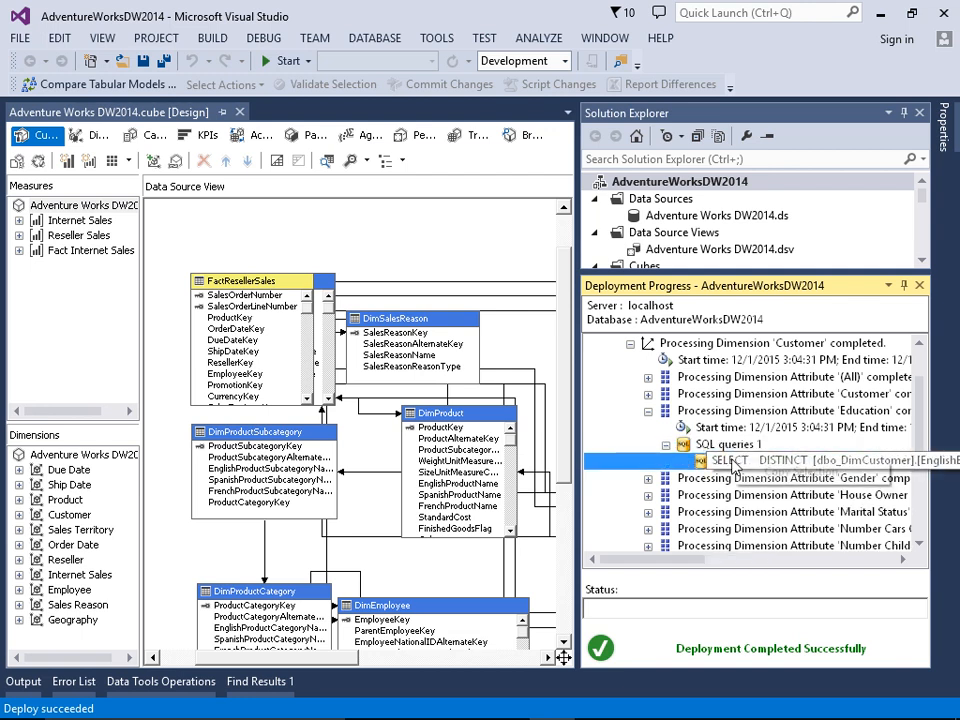
{"action": "right_click", "coordinate": [736, 463]}
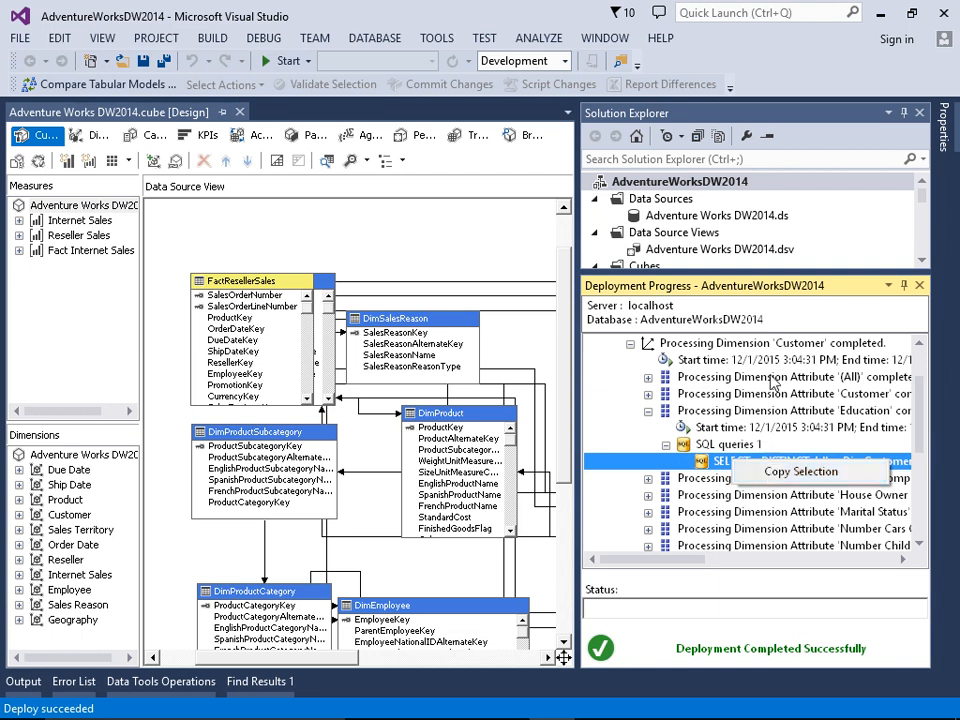
{"action": "left_click", "coordinate": [767, 281]}
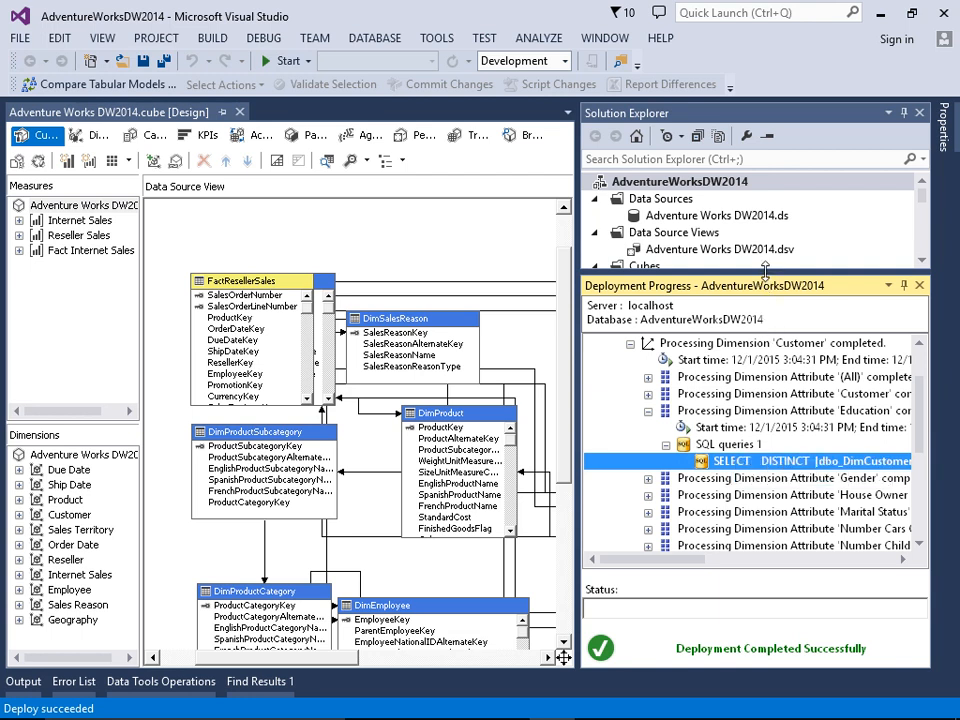
Step: Process the Product dimension with the Process Update option
{"action": "left_click_drag", "start_coordinate": [767, 272], "coordinate": [765, 453]}
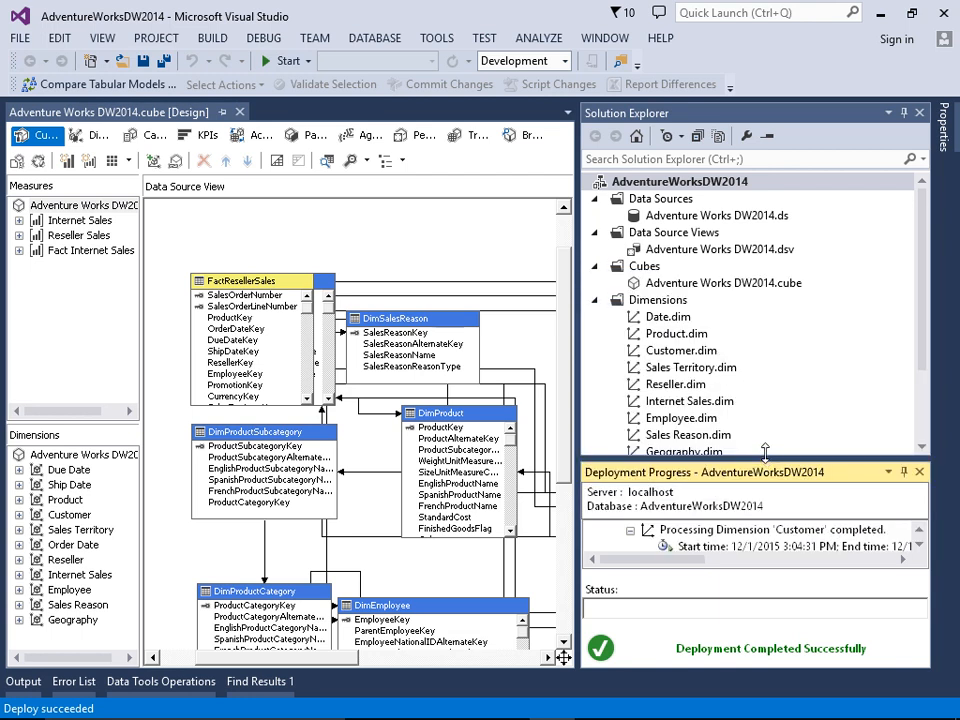
{"action": "right_click", "coordinate": [680, 340]}
{"action": "left_click", "coordinate": [705, 357]}
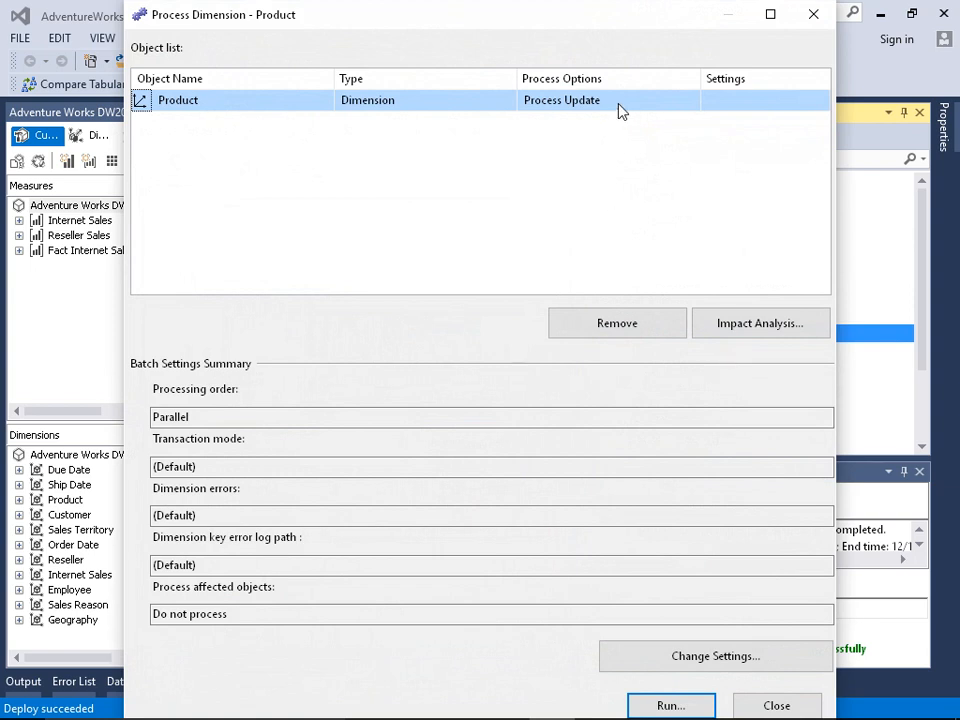
{"action": "left_click", "coordinate": [619, 108]}
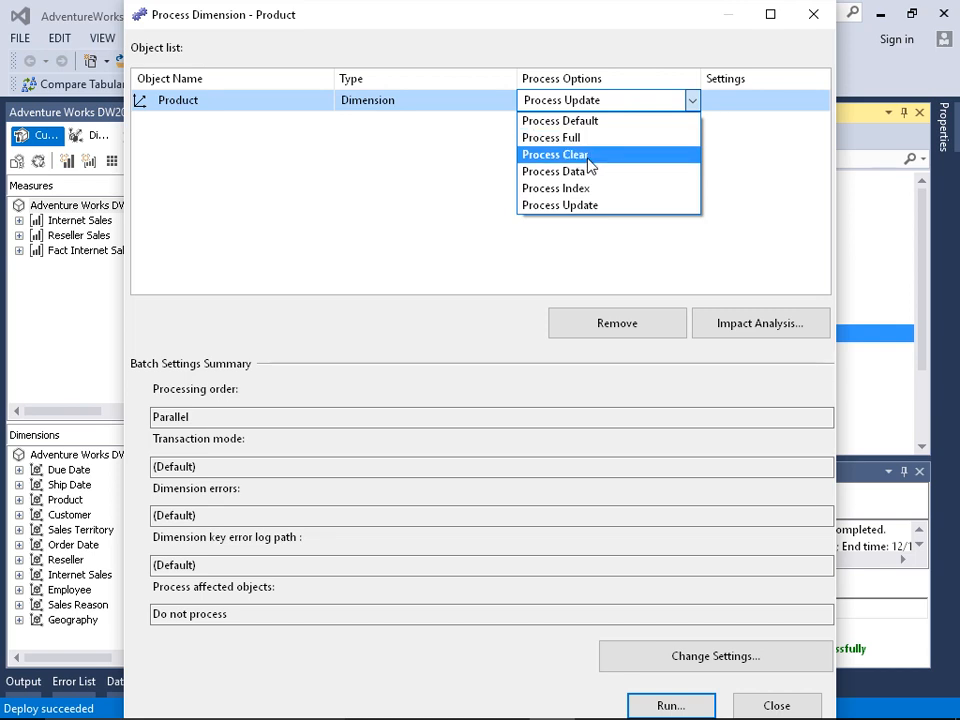
{"action": "left_click", "coordinate": [575, 207]}
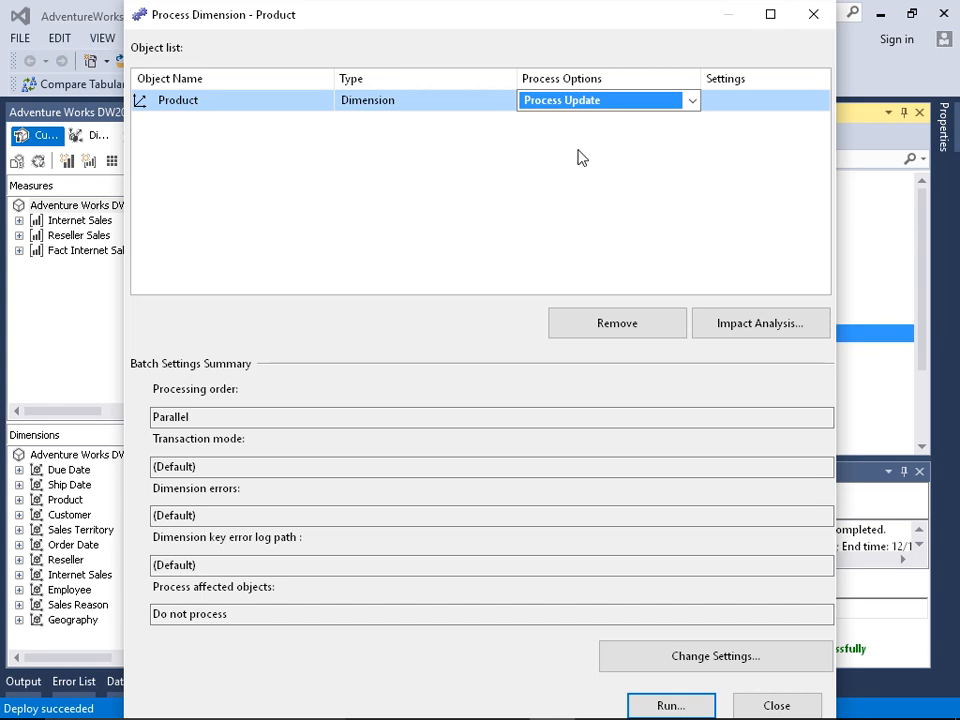
{"action": "left_click", "coordinate": [686, 706]}
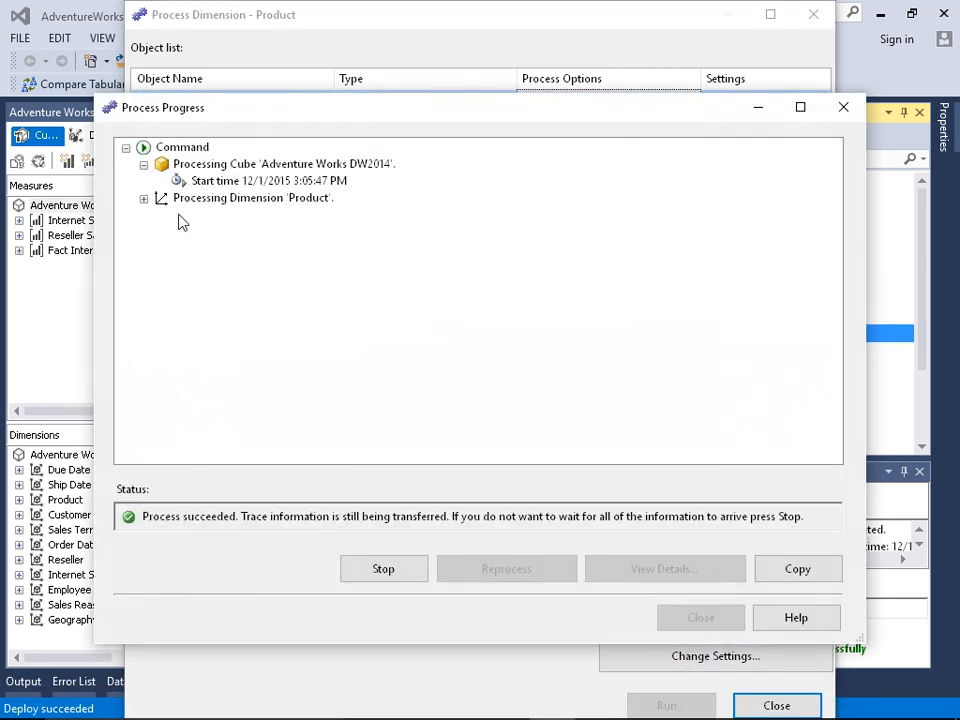
Step: Review the Product dimension's processing results, view the details of the (All) attribute, and close the processing windows
{"action": "left_click", "coordinate": [145, 200]}
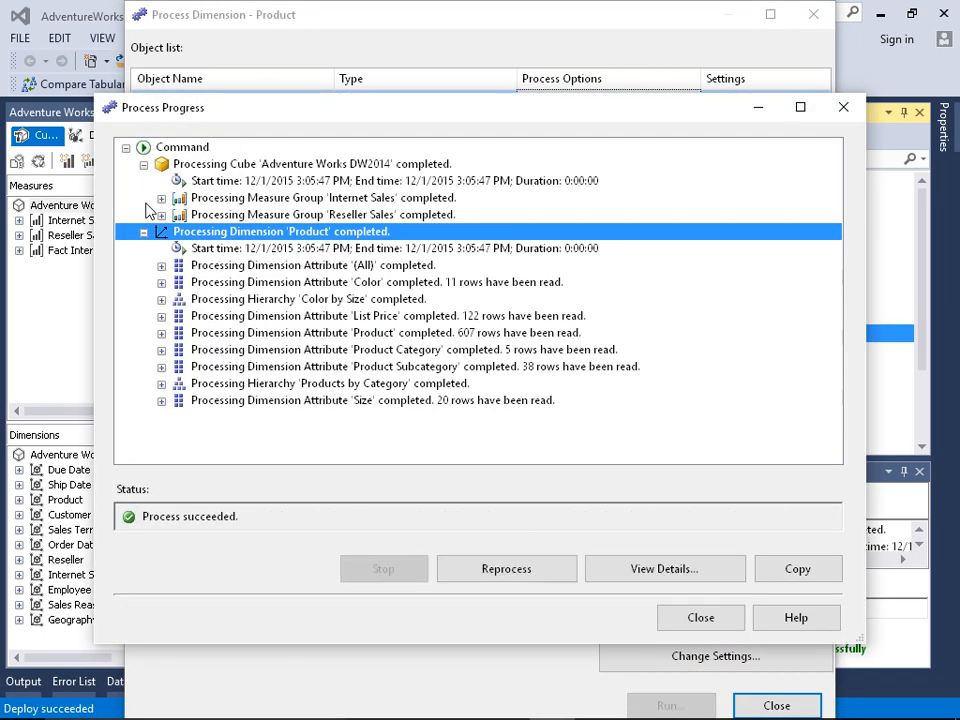
{"action": "left_click", "coordinate": [221, 214]}
{"action": "left_click", "coordinate": [228, 266]}
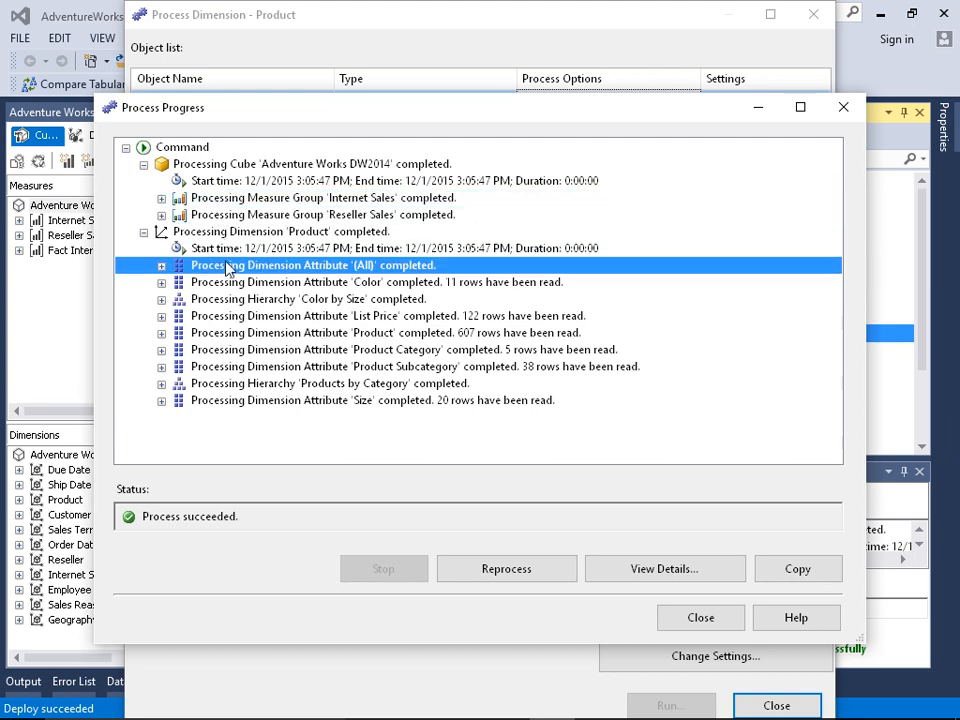
{"action": "left_click", "coordinate": [682, 568]}
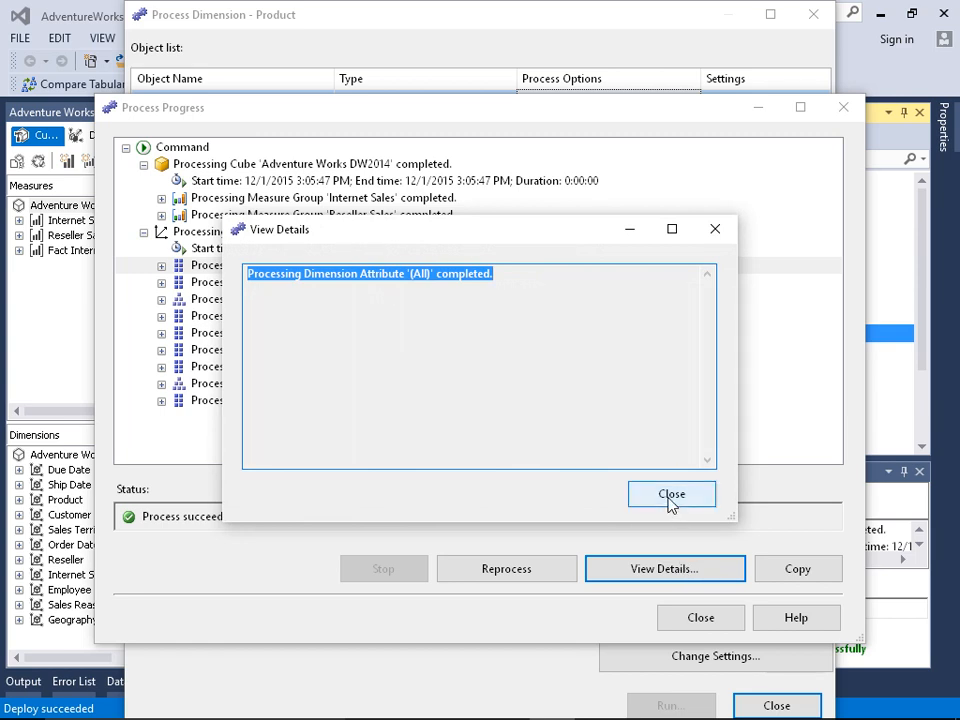
{"action": "left_click", "coordinate": [672, 496]}
{"action": "left_click", "coordinate": [678, 619]}
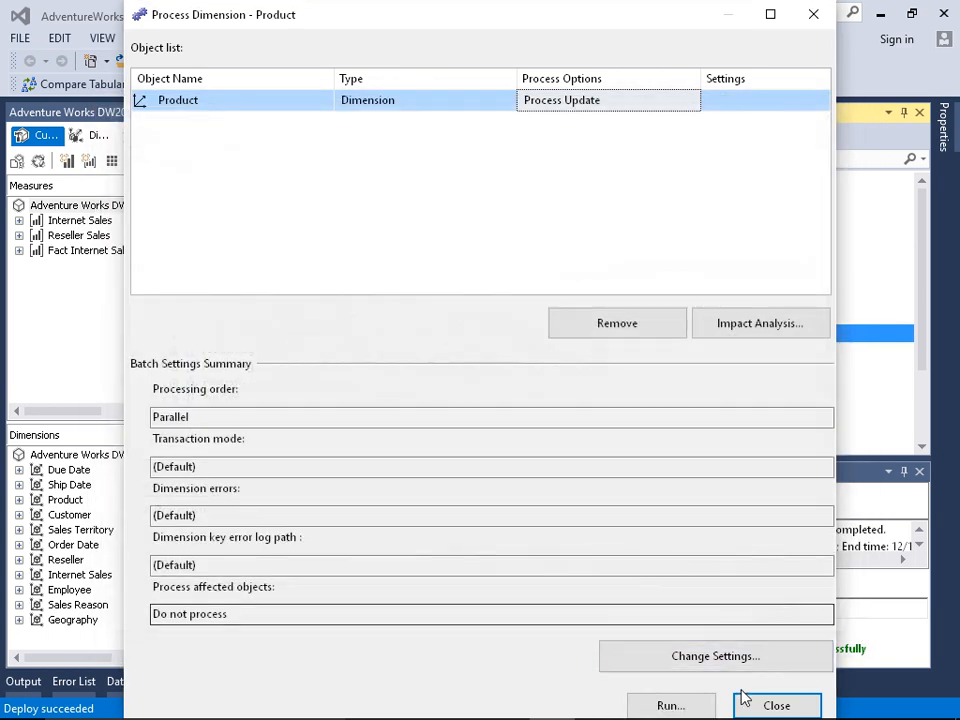
{"action": "left_click", "coordinate": [746, 703]}
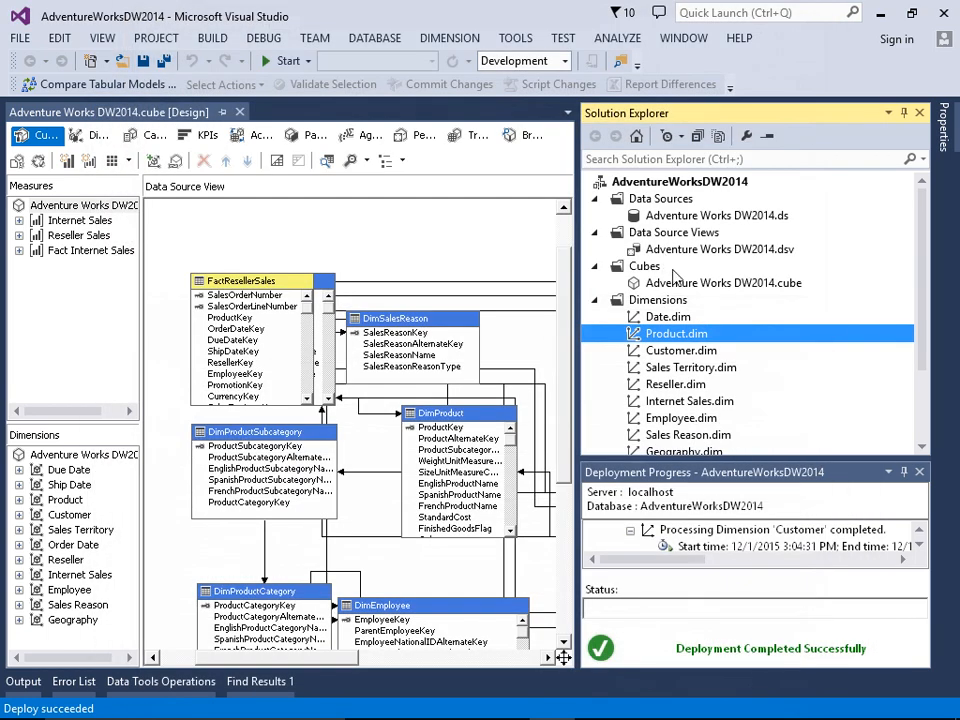
Step: Process the Adventure Works DW2014 cube with the Process Full option
{"action": "right_click", "coordinate": [672, 284]}
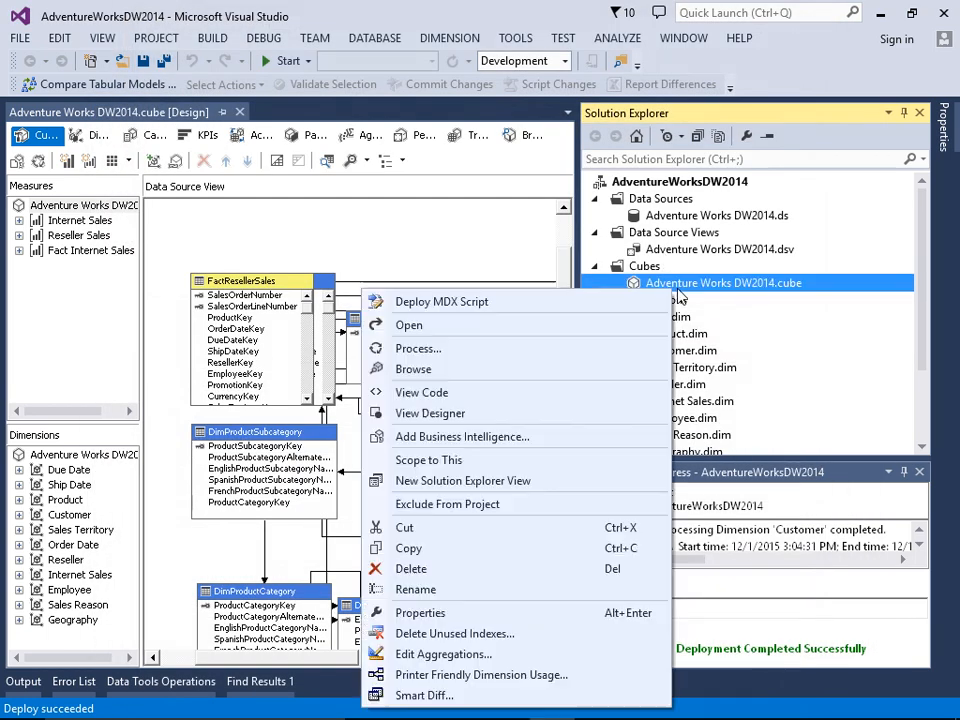
{"action": "left_click", "coordinate": [491, 357]}
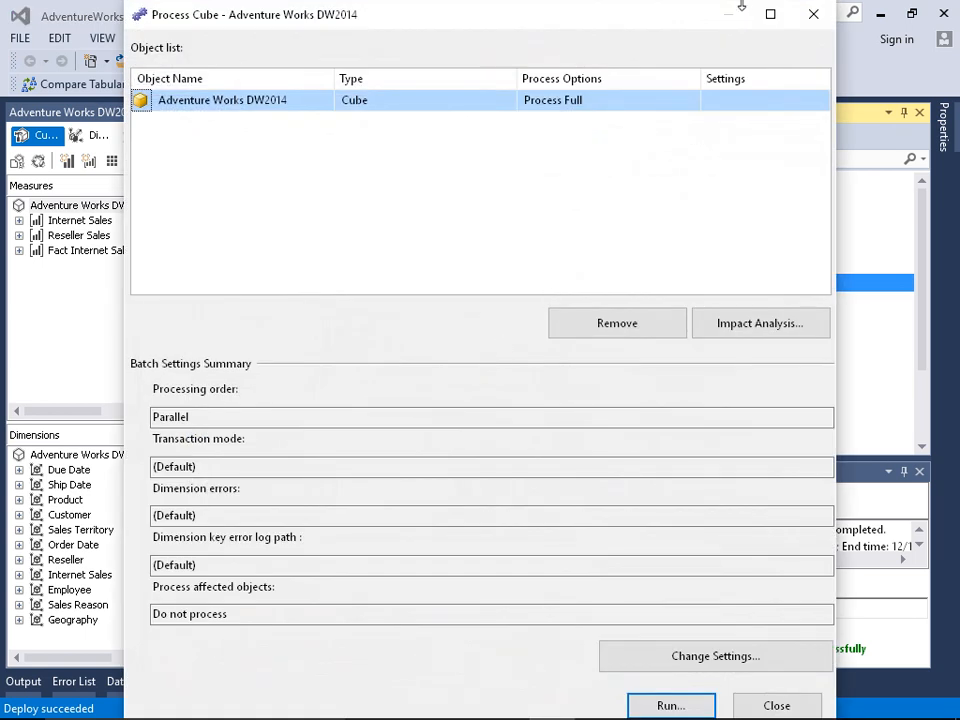
{"action": "left_click", "coordinate": [606, 106]}
{"action": "left_click", "coordinate": [606, 106]}
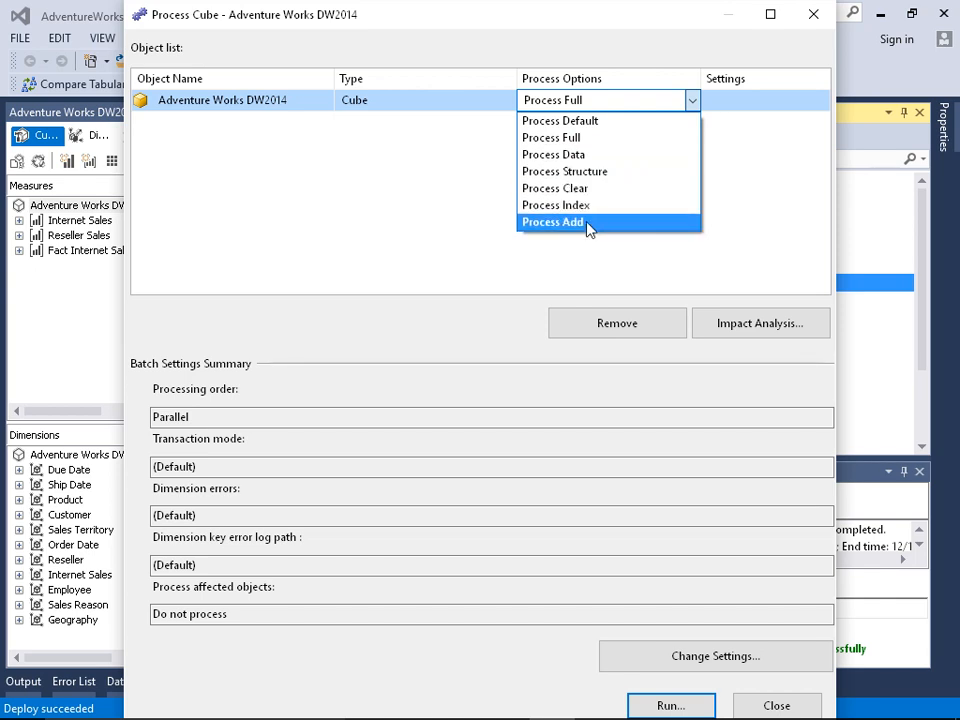
{"action": "left_click", "coordinate": [586, 140]}
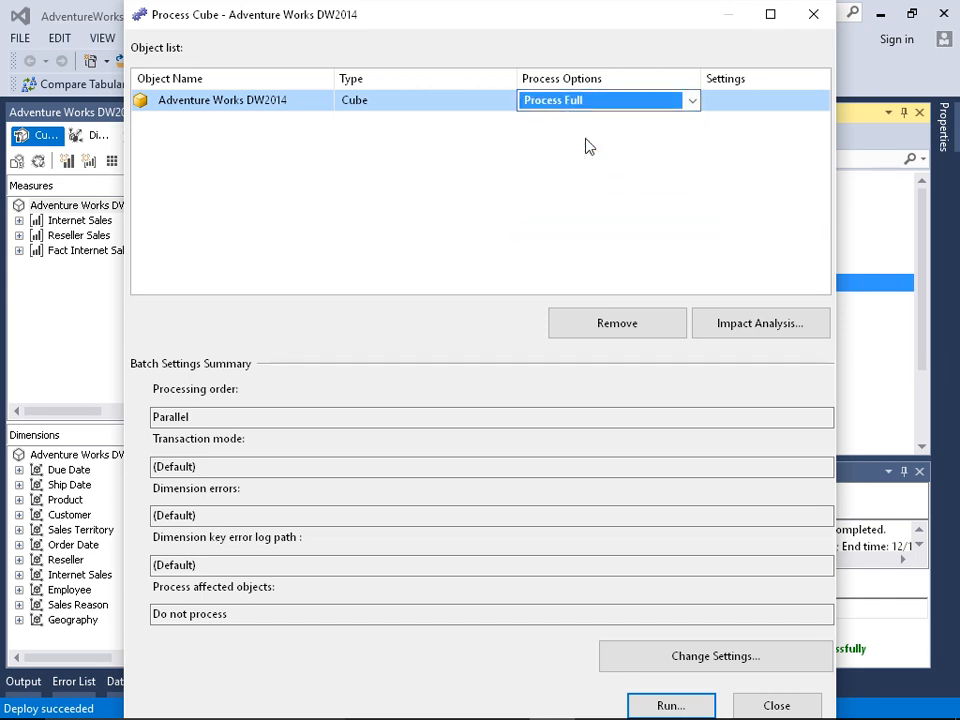
{"action": "left_click", "coordinate": [650, 704]}
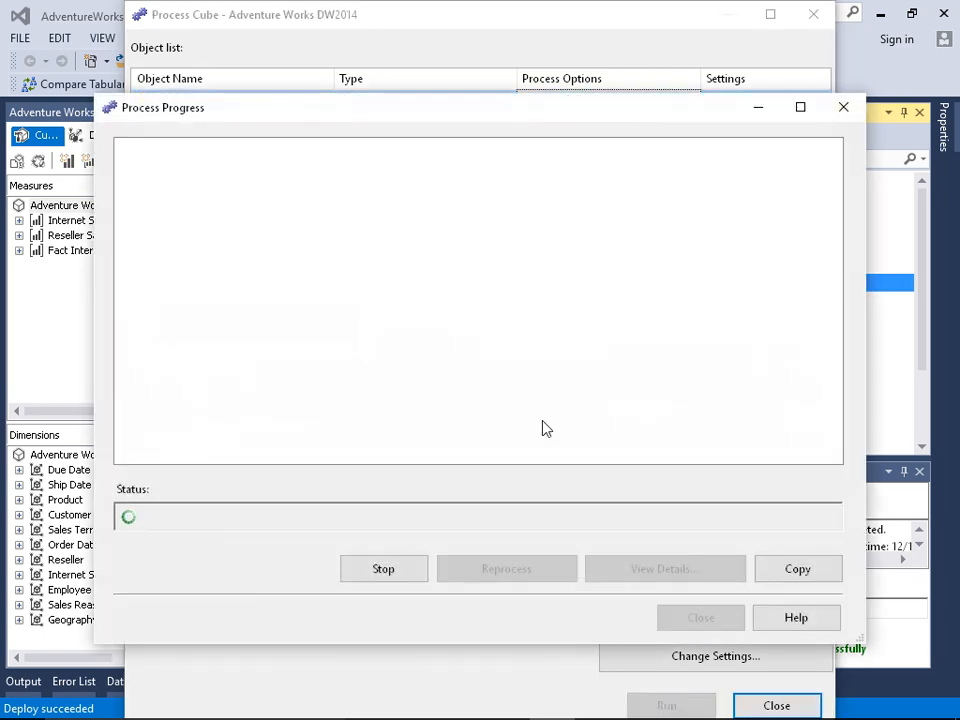
Step: Expand the Reseller Sales, Internet Sales and Fact Internet Sales Reason measure groups and examine their processed partitions
{"action": "left_click", "coordinate": [266, 236]}
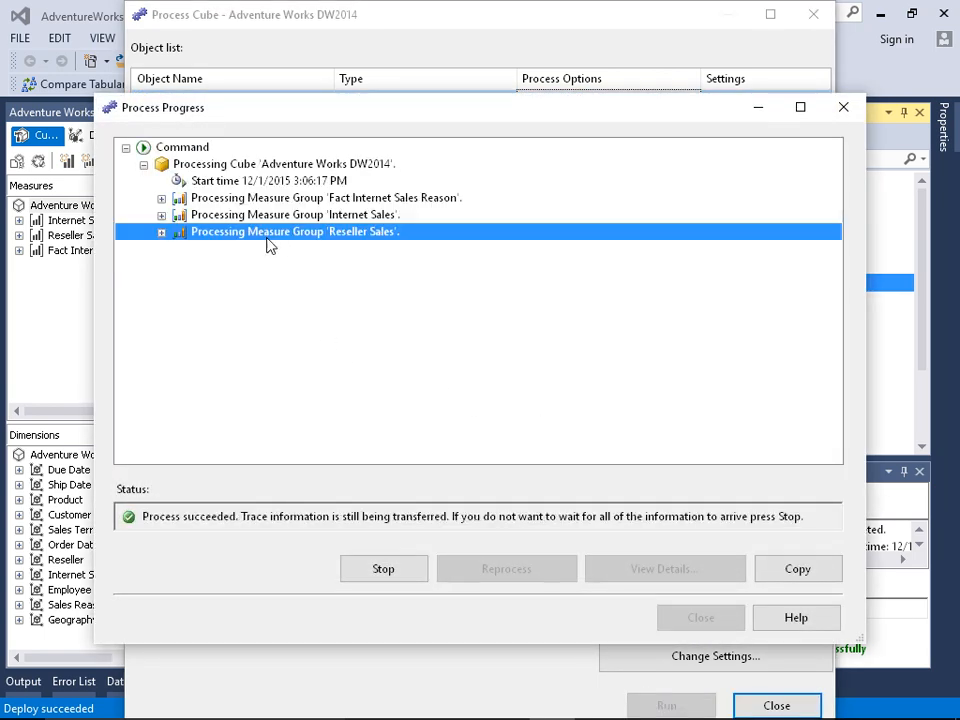
{"action": "left_click", "coordinate": [163, 232]}
{"action": "left_click", "coordinate": [161, 214]}
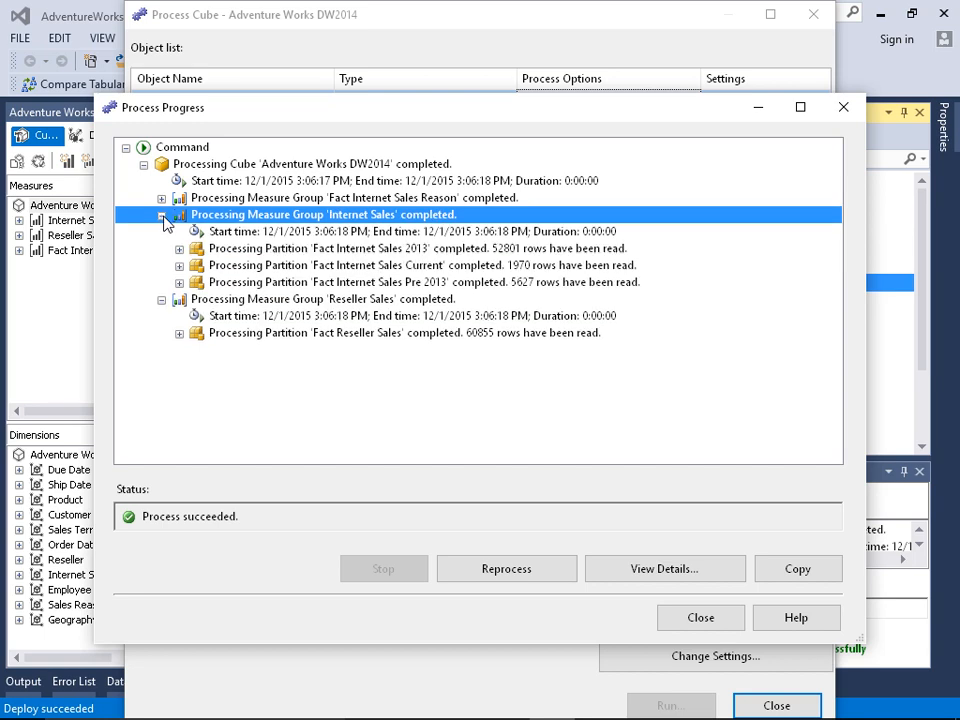
{"action": "left_click", "coordinate": [161, 197]}
{"action": "left_click", "coordinate": [333, 283]}
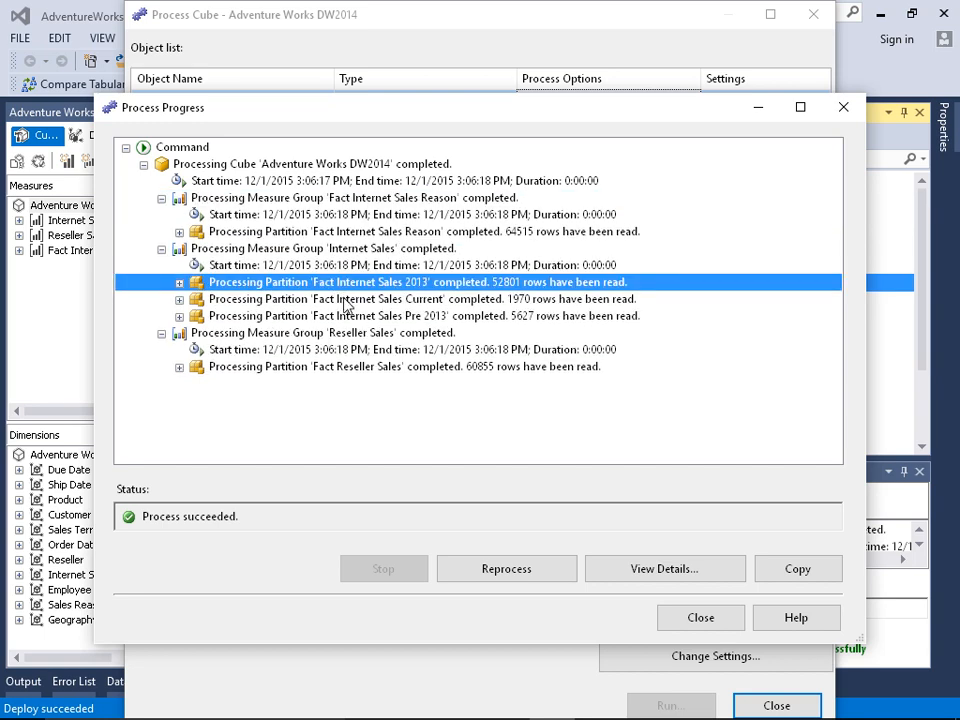
{"action": "left_click", "coordinate": [352, 317]}
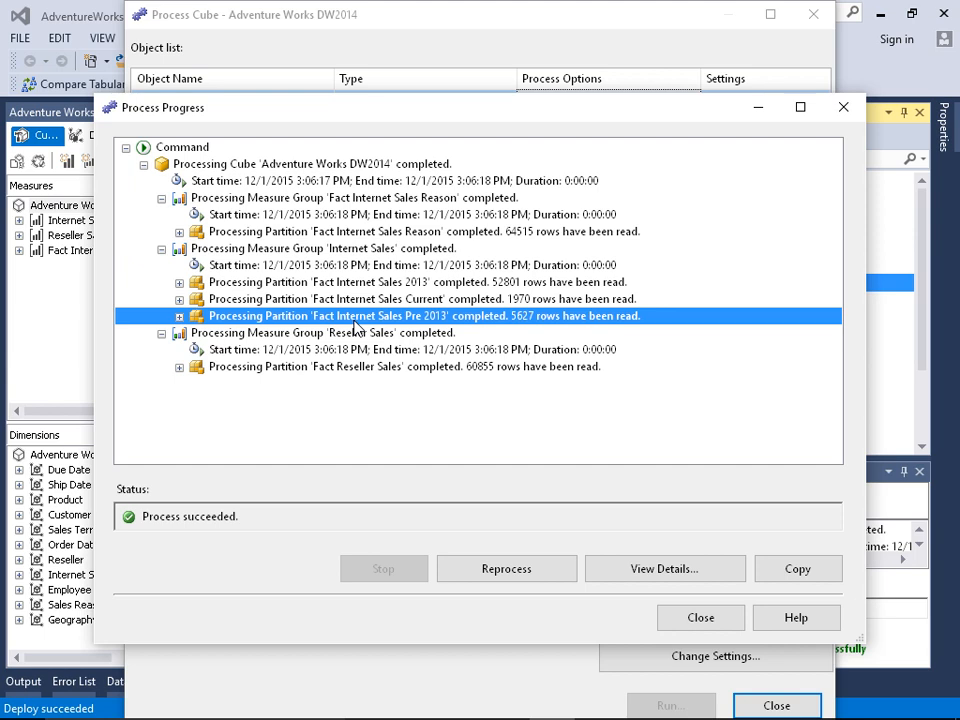
Step: Expand the Fact Internet Sales Pre 2013 partition and view the details of its SQL queries entry
{"action": "left_click", "coordinate": [179, 316]}
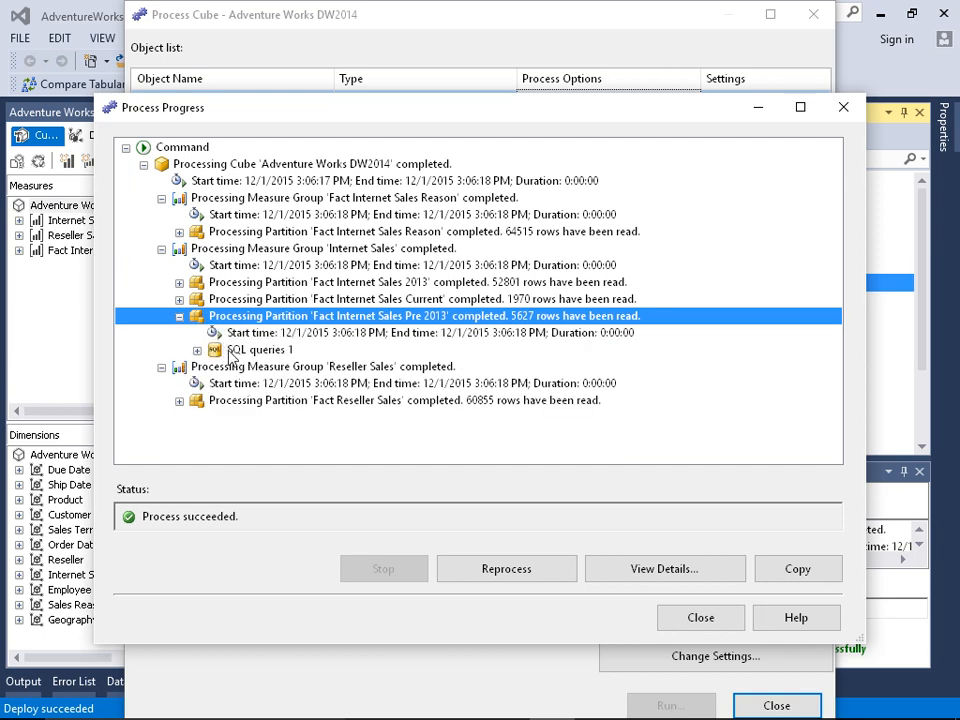
{"action": "left_click", "coordinate": [229, 350]}
{"action": "left_click", "coordinate": [636, 568]}
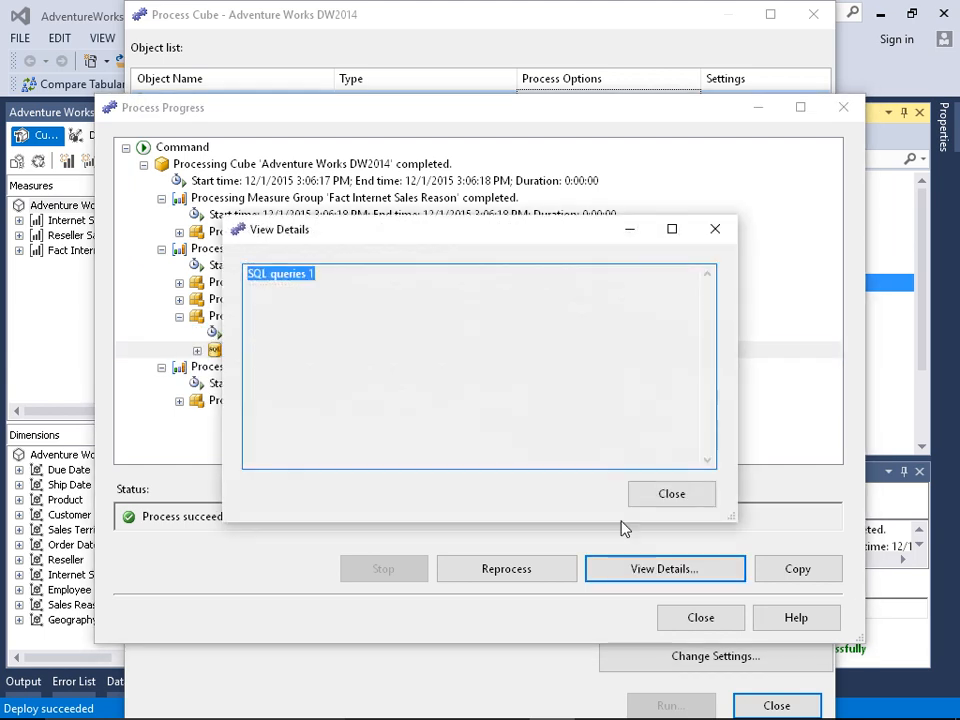
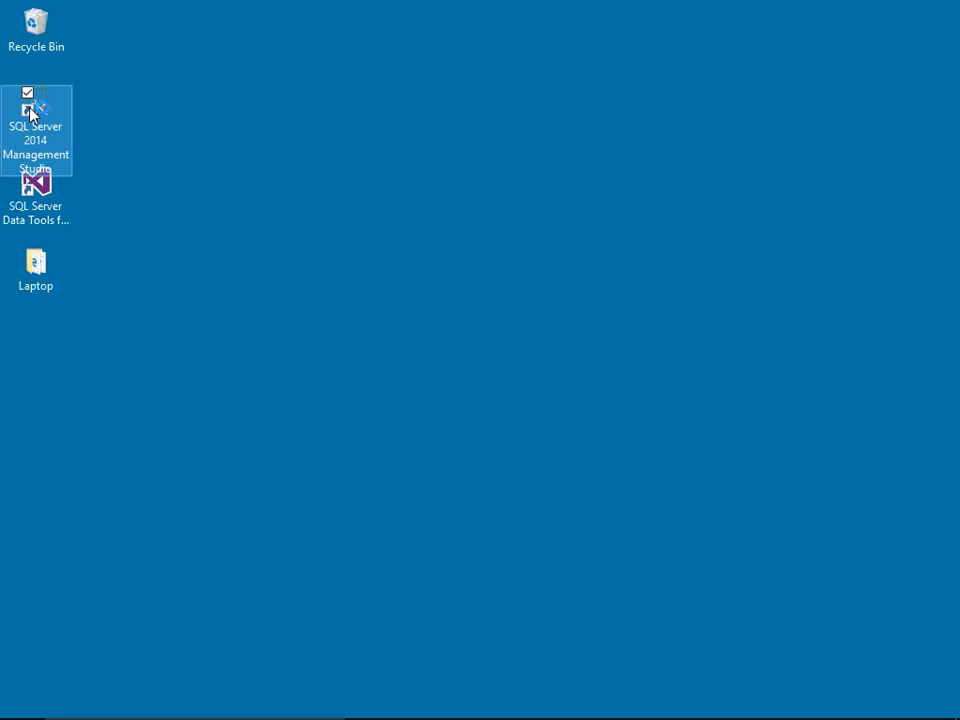
Step: Switch to SQL Server 2014 Management Studio and connect to the local Analysis Services server
{"action": "double_click", "coordinate": [30, 113]}
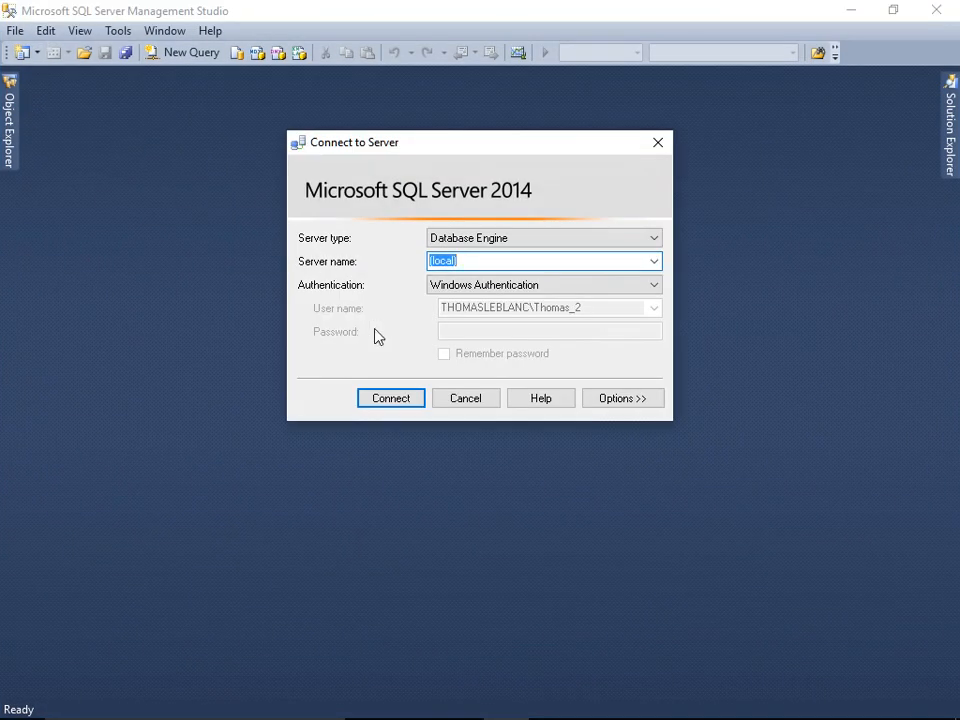
{"action": "left_click", "coordinate": [463, 238]}
{"action": "left_click", "coordinate": [469, 265]}
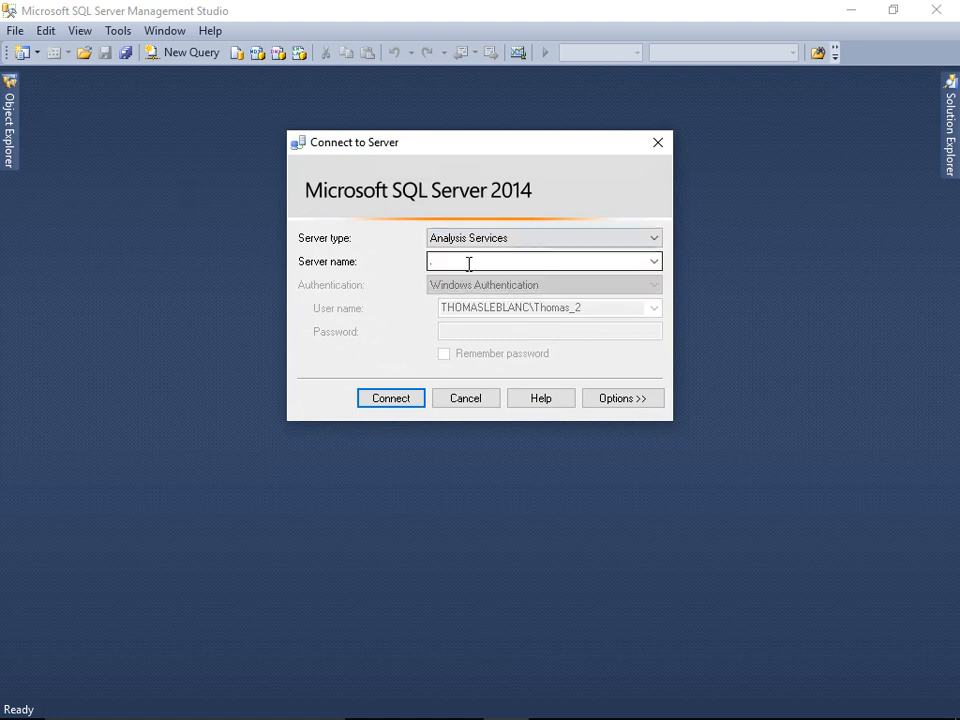
{"action": "left_click", "coordinate": [414, 399]}
Step: Process the Date dimension of the AdventureWorksDW2014 database with Process Update and review its processed attributes
{"action": "left_click", "coordinate": [50, 141]}
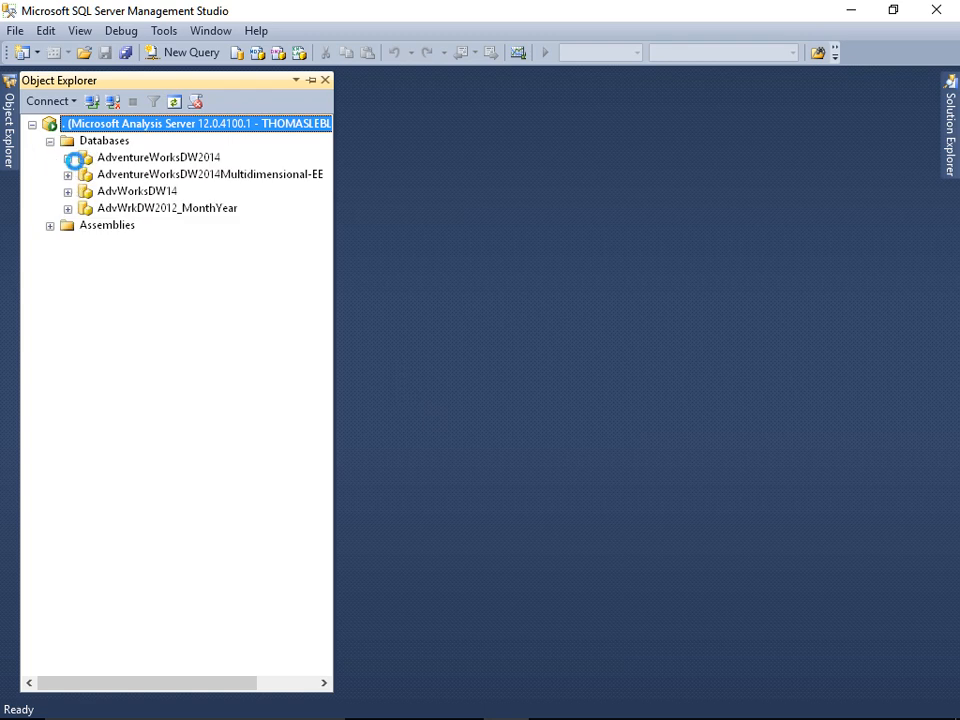
{"action": "left_click", "coordinate": [67, 157]}
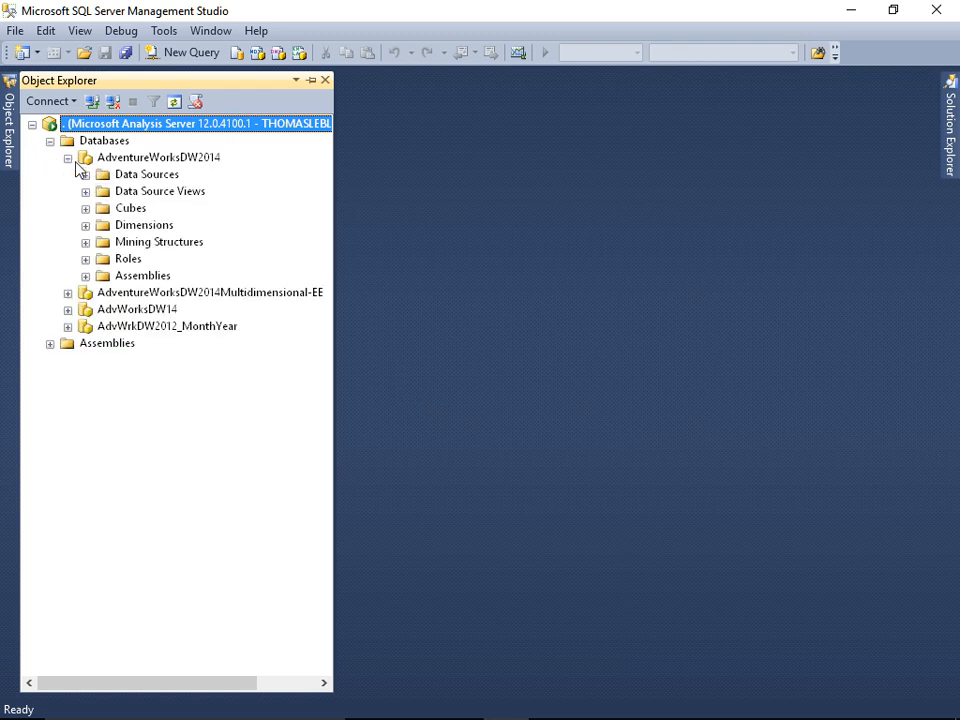
{"action": "left_click", "coordinate": [86, 226]}
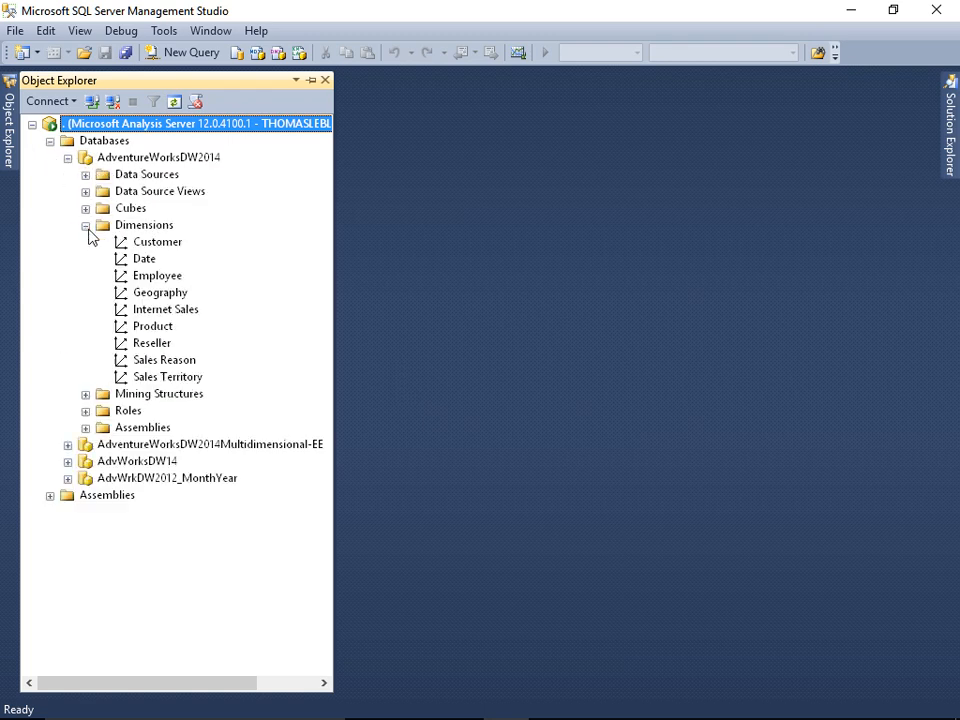
{"action": "left_click", "coordinate": [140, 258]}
{"action": "right_click", "coordinate": [140, 259]}
{"action": "left_click", "coordinate": [195, 317]}
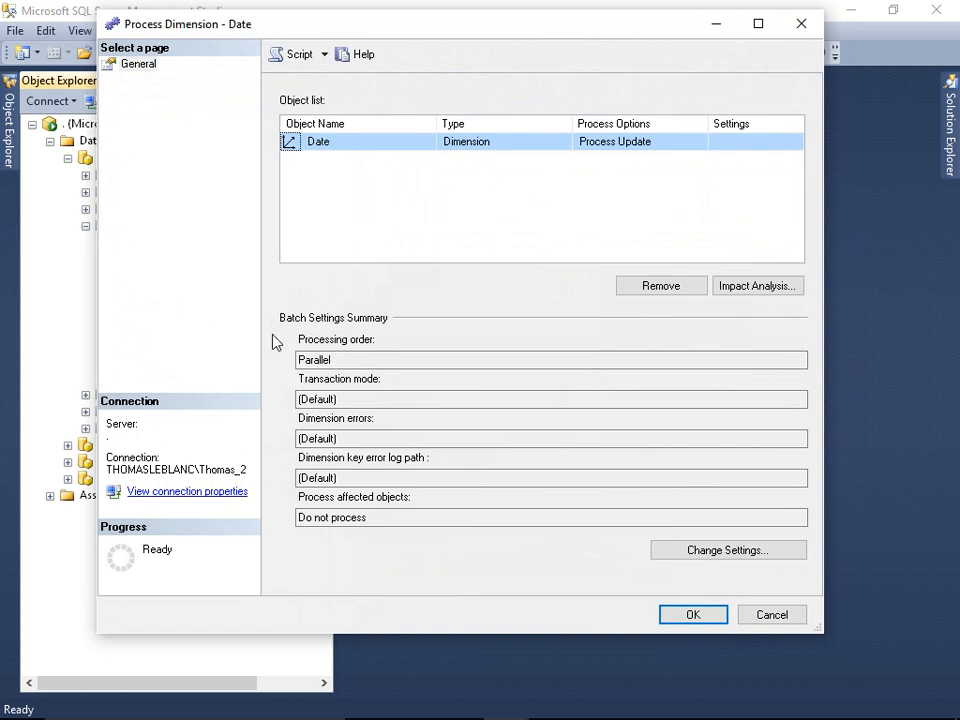
{"action": "left_click", "coordinate": [692, 615]}
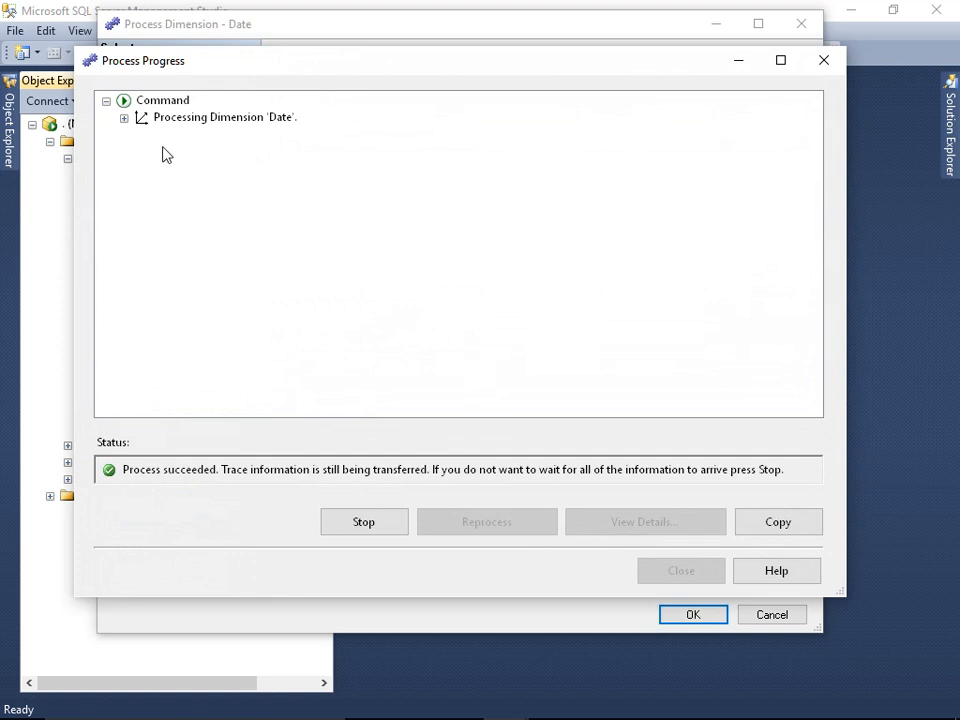
{"action": "left_click", "coordinate": [125, 120]}
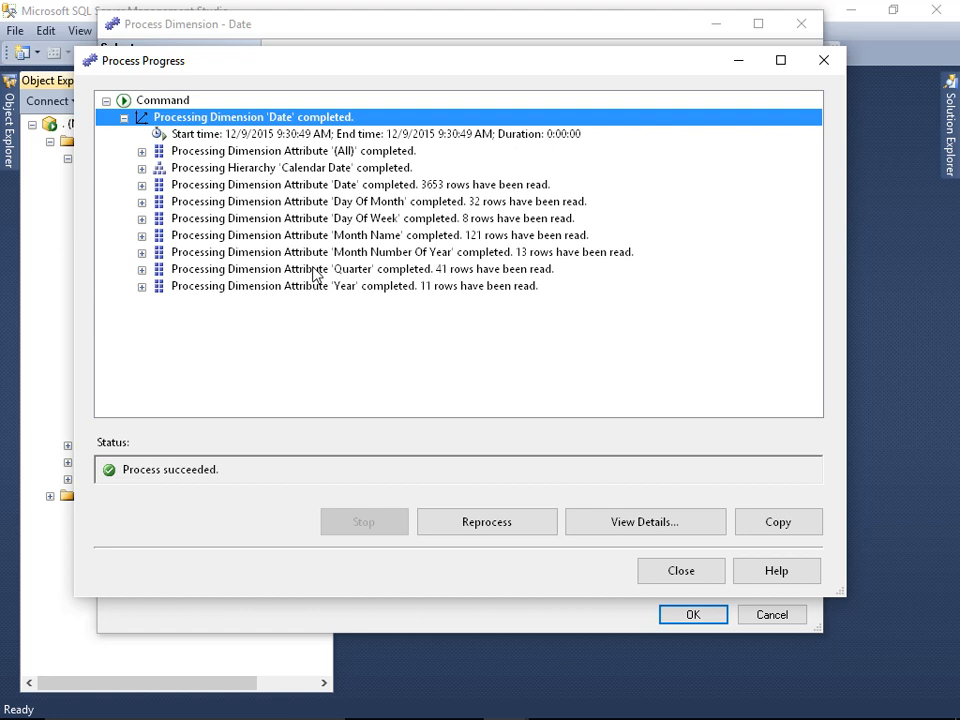
{"action": "left_click", "coordinate": [681, 574]}
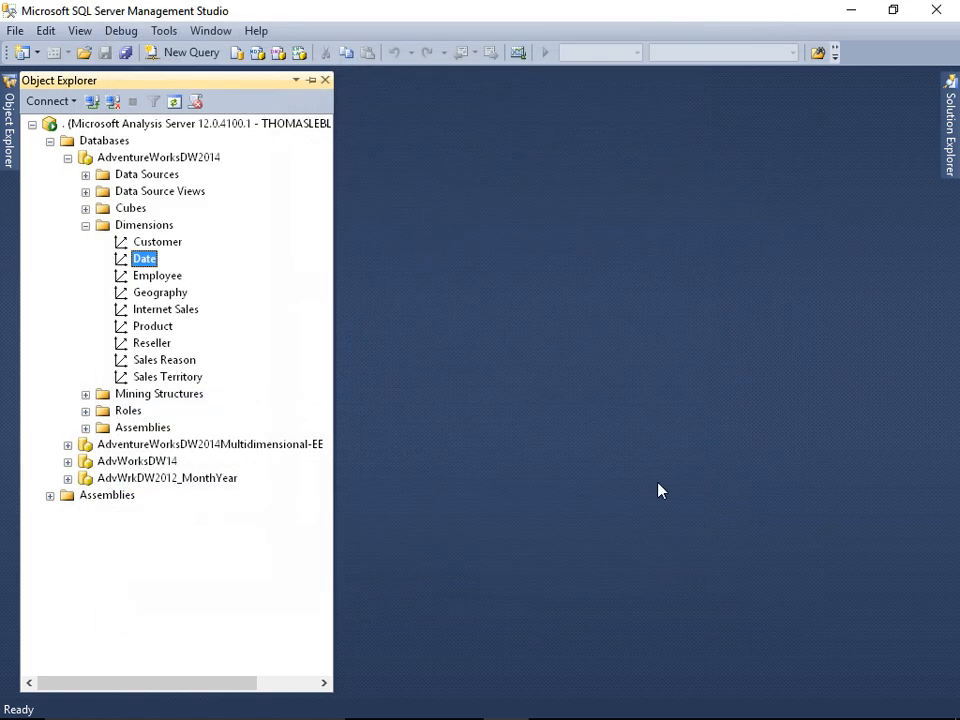
Step: Script the Date dimension's Process Update action to a new query window, leaving the processing dialog without running it
{"action": "right_click", "coordinate": [140, 261]}
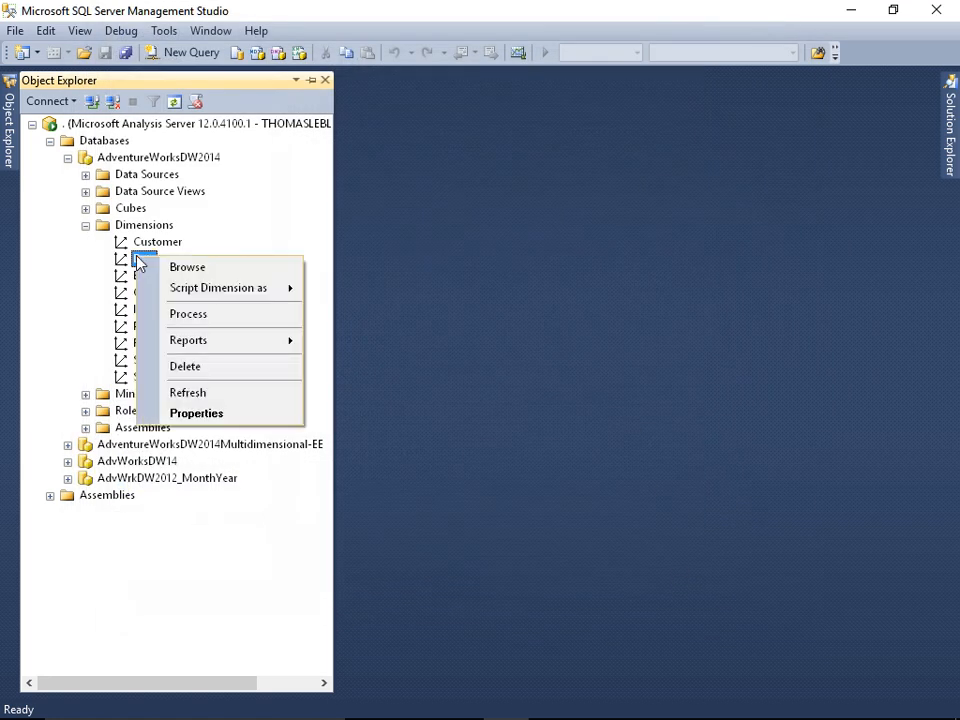
{"action": "left_click", "coordinate": [189, 314]}
{"action": "left_click", "coordinate": [604, 145]}
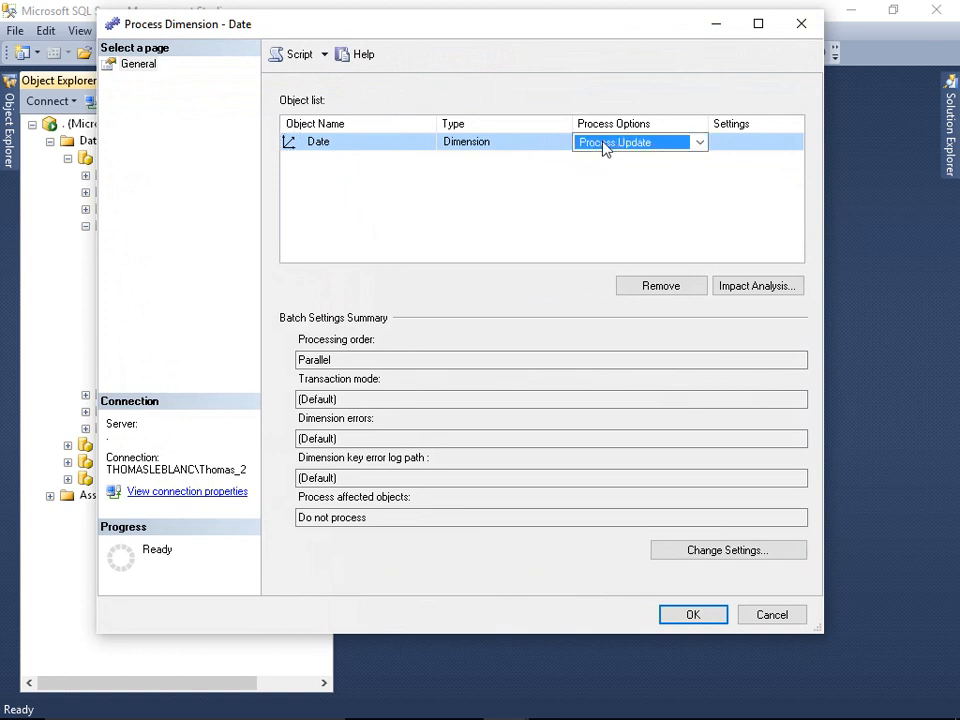
{"action": "left_click", "coordinate": [604, 145]}
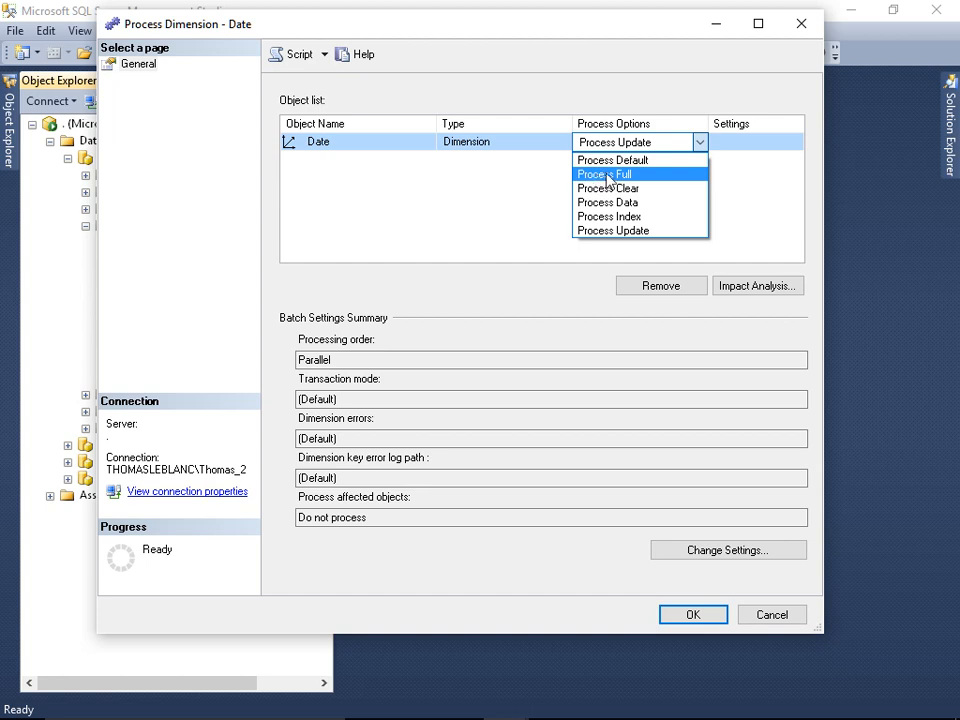
{"action": "left_click", "coordinate": [641, 231]}
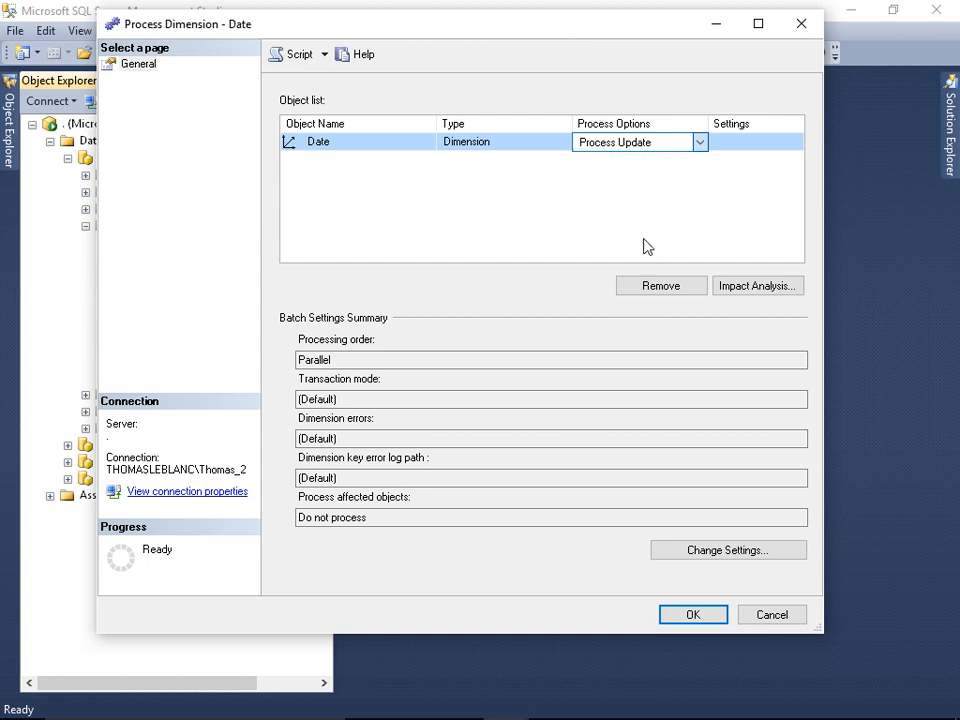
{"action": "left_click", "coordinate": [325, 56]}
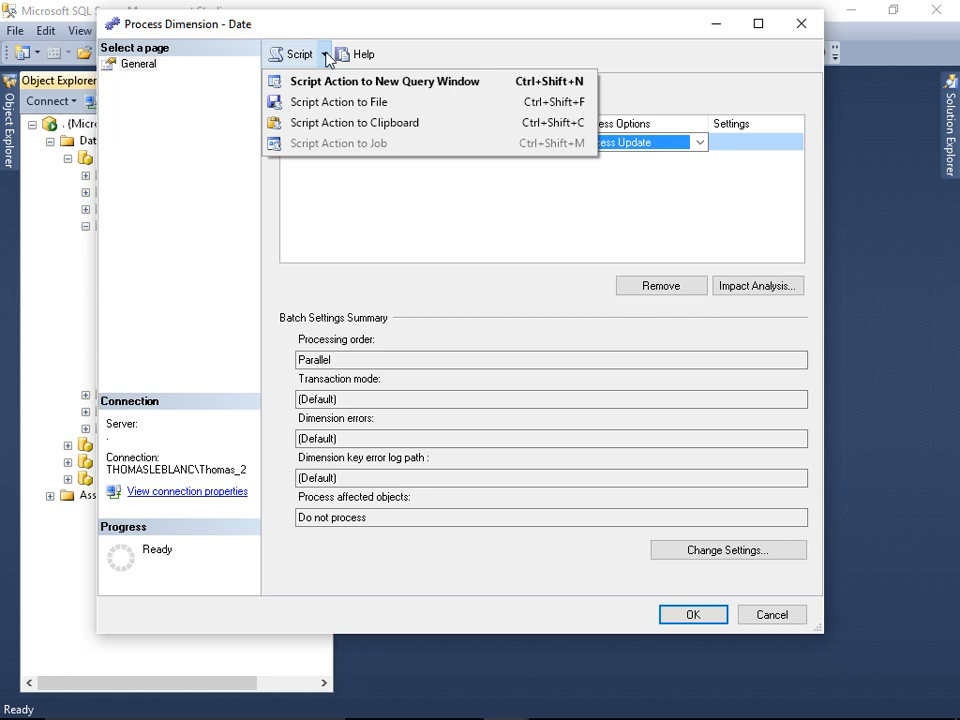
{"action": "left_click", "coordinate": [358, 84]}
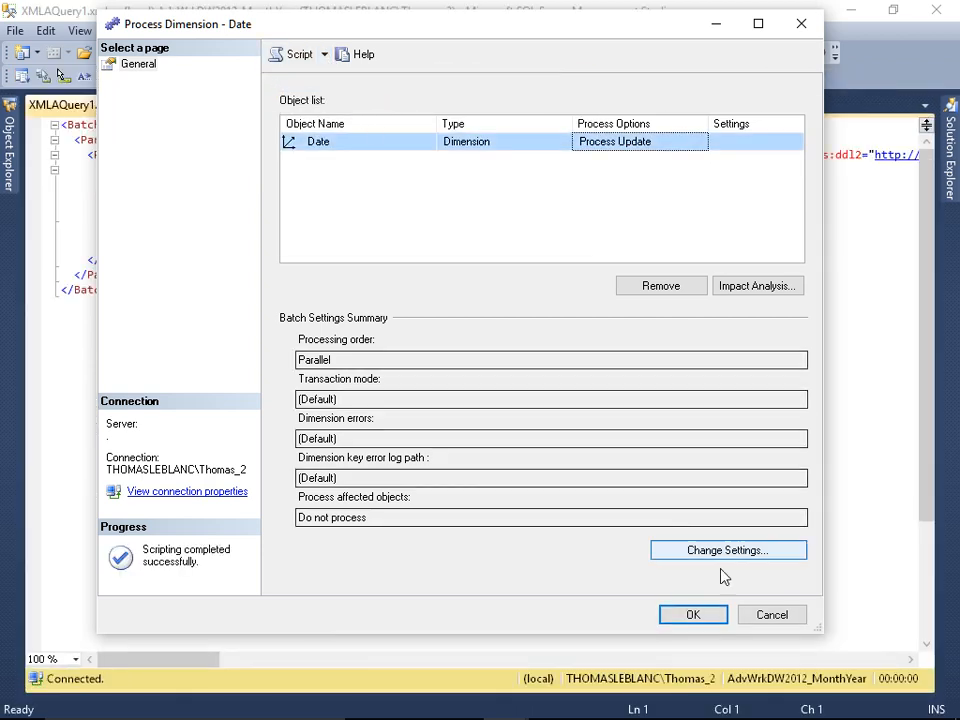
{"action": "left_click", "coordinate": [772, 612]}
{"action": "left_click", "coordinate": [426, 292]}
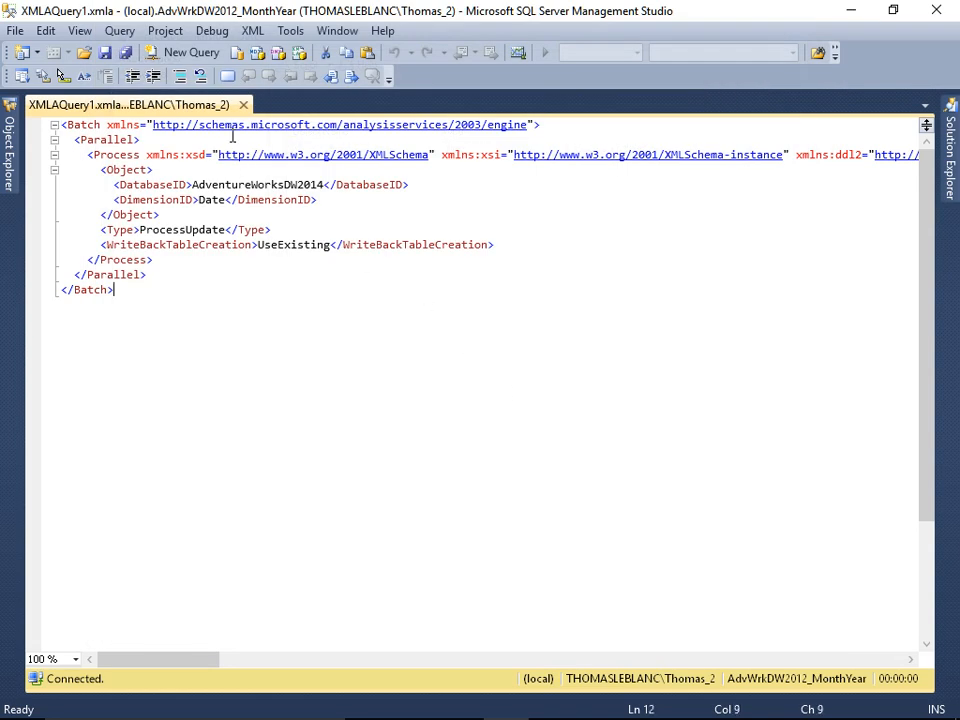
{"action": "right_click", "coordinate": [241, 233]}
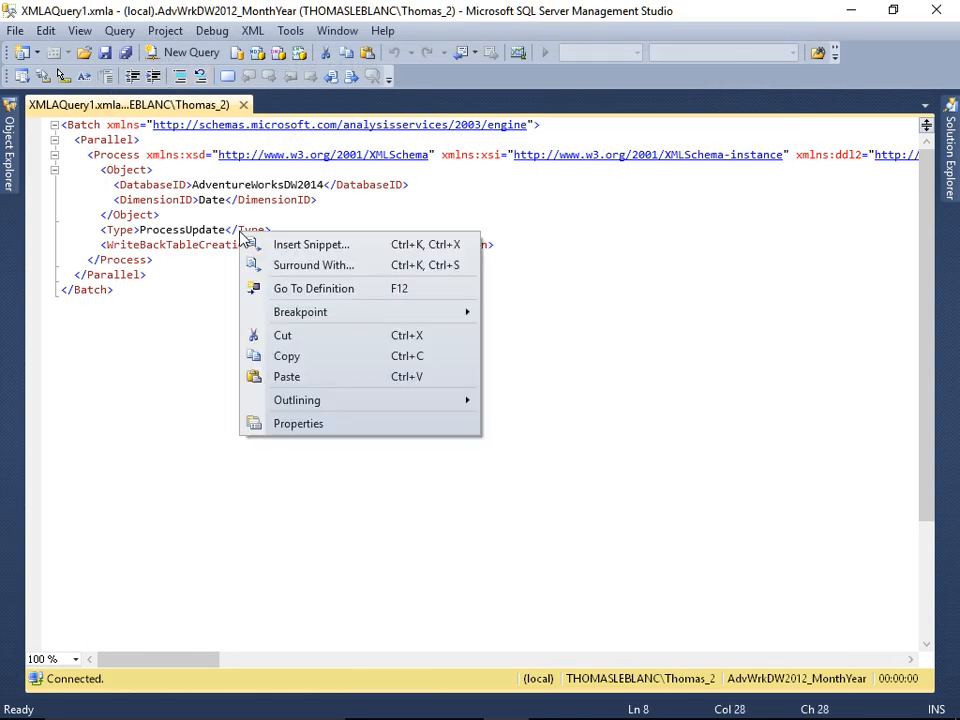
{"action": "left_click", "coordinate": [212, 288]}
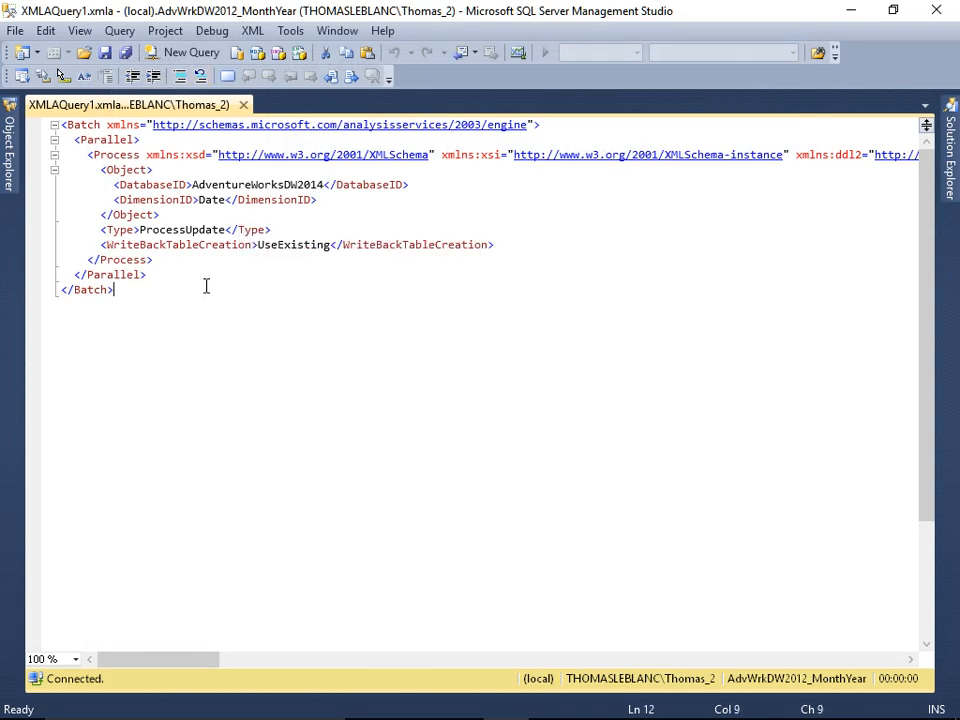
Step: Script a Process Full action for the Product dimension to a new query window without running it
{"action": "left_click", "coordinate": [12, 168]}
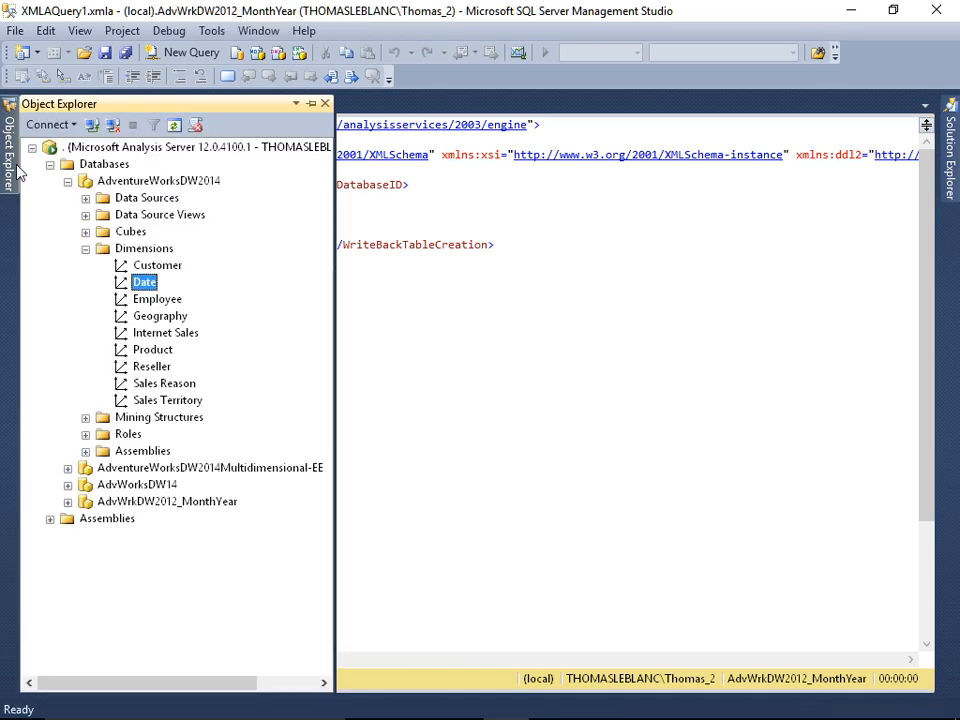
{"action": "right_click", "coordinate": [153, 352]}
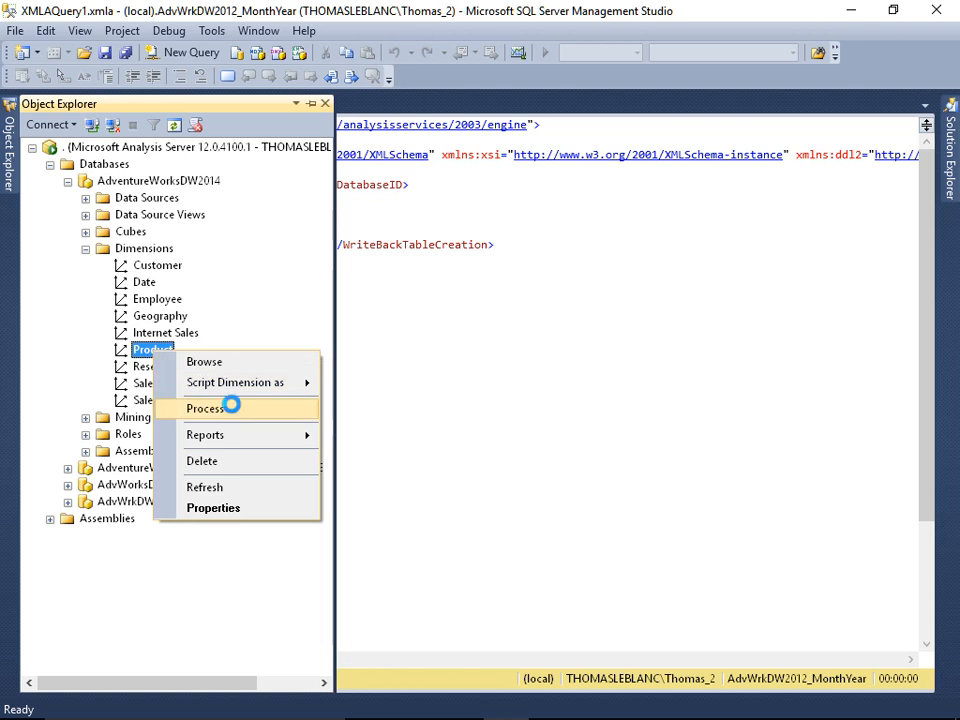
{"action": "left_click", "coordinate": [231, 405]}
{"action": "left_click", "coordinate": [621, 150]}
{"action": "left_click", "coordinate": [623, 148]}
{"action": "left_click", "coordinate": [624, 174]}
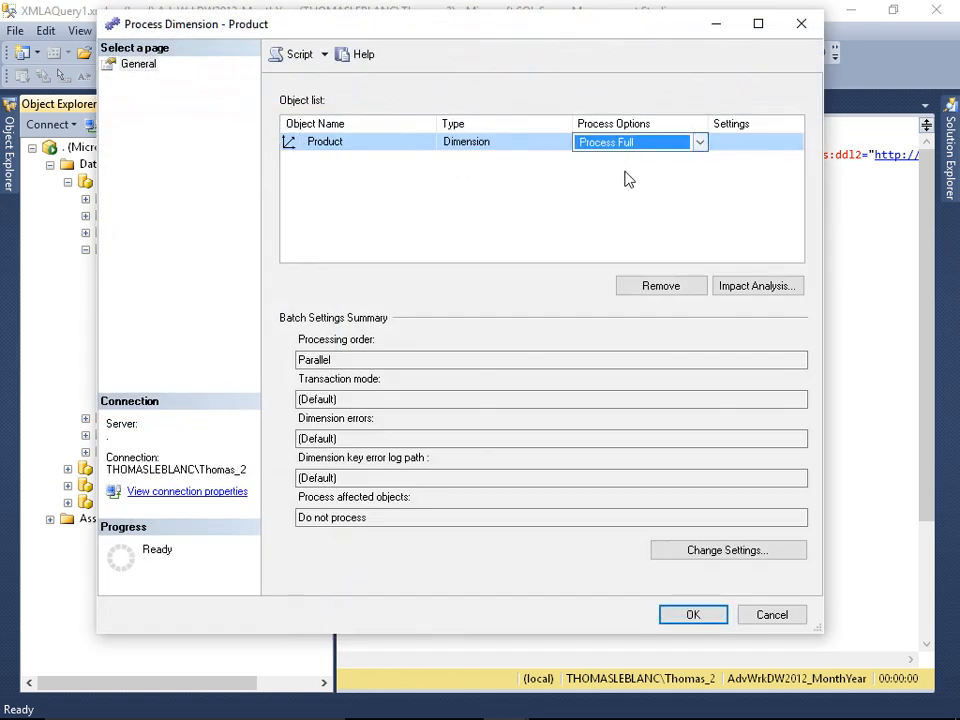
{"action": "left_click", "coordinate": [302, 57]}
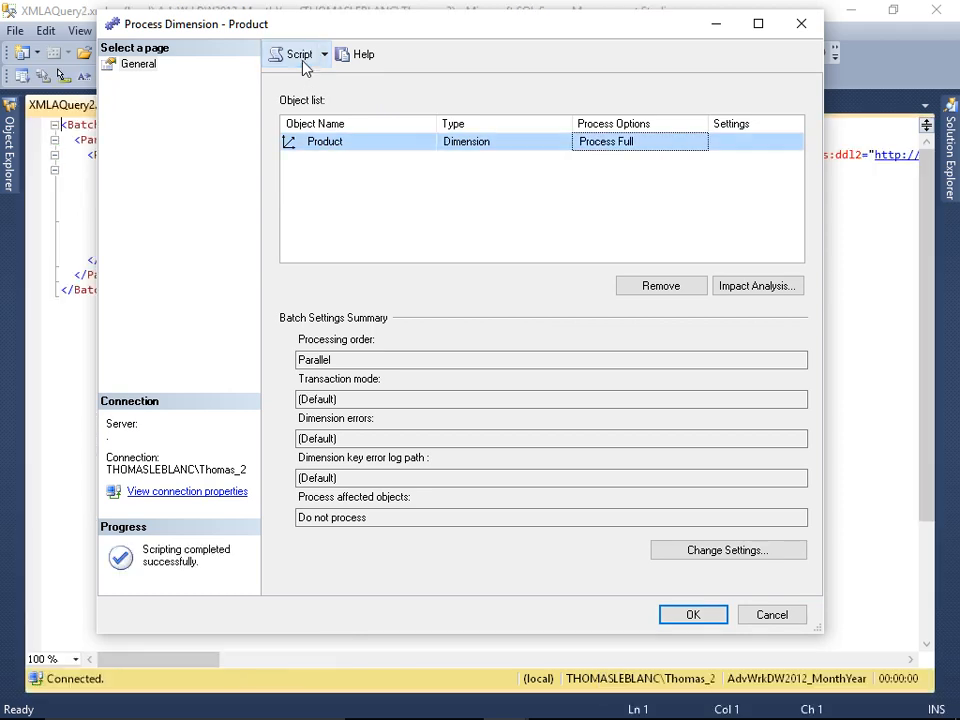
{"action": "left_click", "coordinate": [765, 615]}
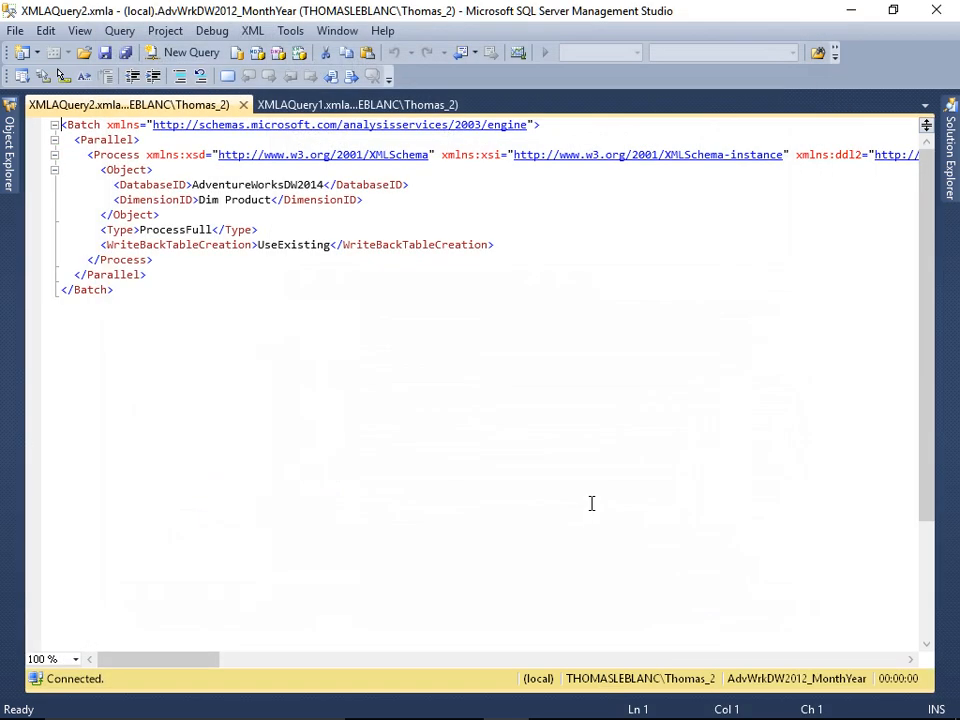
Step: Script a Process Default action for the Adventure Works DW2014 cube without running it, and select the entire generated script
{"action": "left_click", "coordinate": [9, 140]}
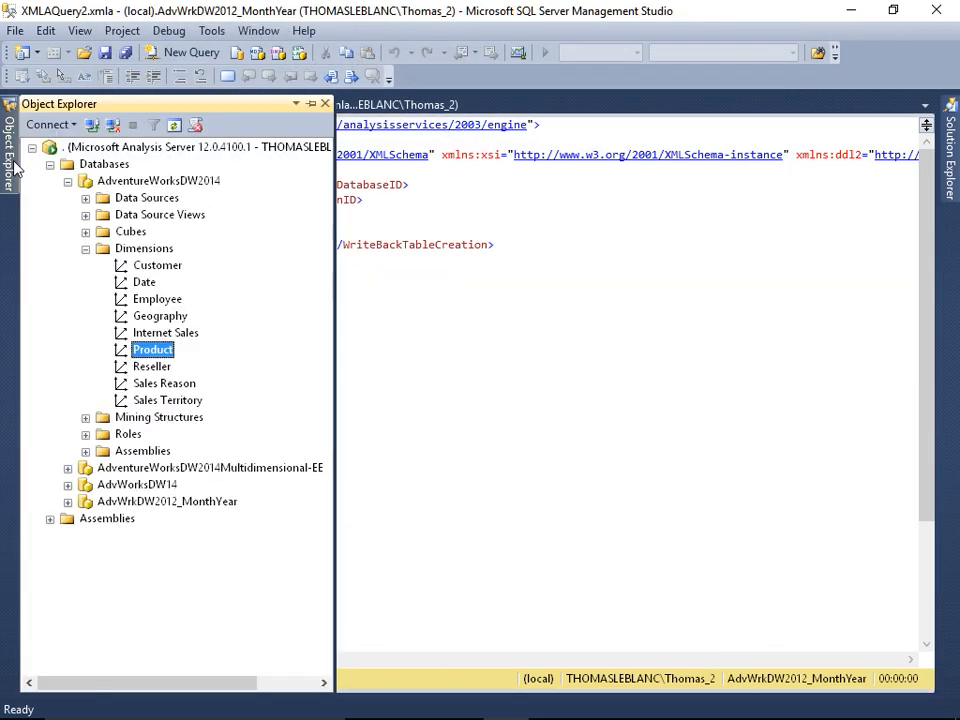
{"action": "left_click", "coordinate": [85, 231]}
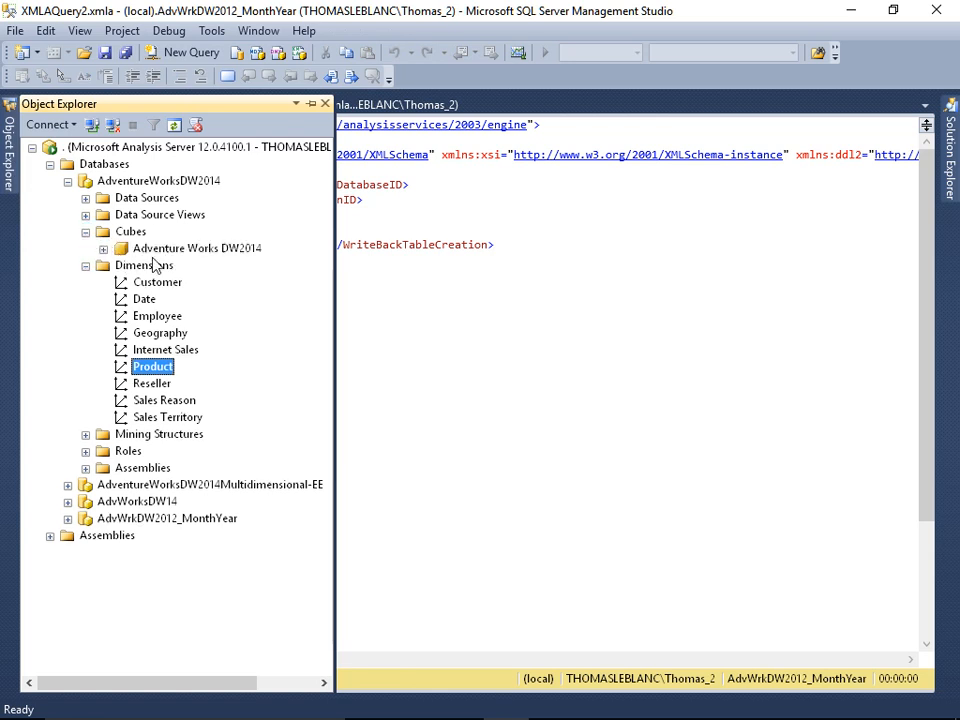
{"action": "right_click", "coordinate": [156, 252]}
{"action": "left_click", "coordinate": [244, 313]}
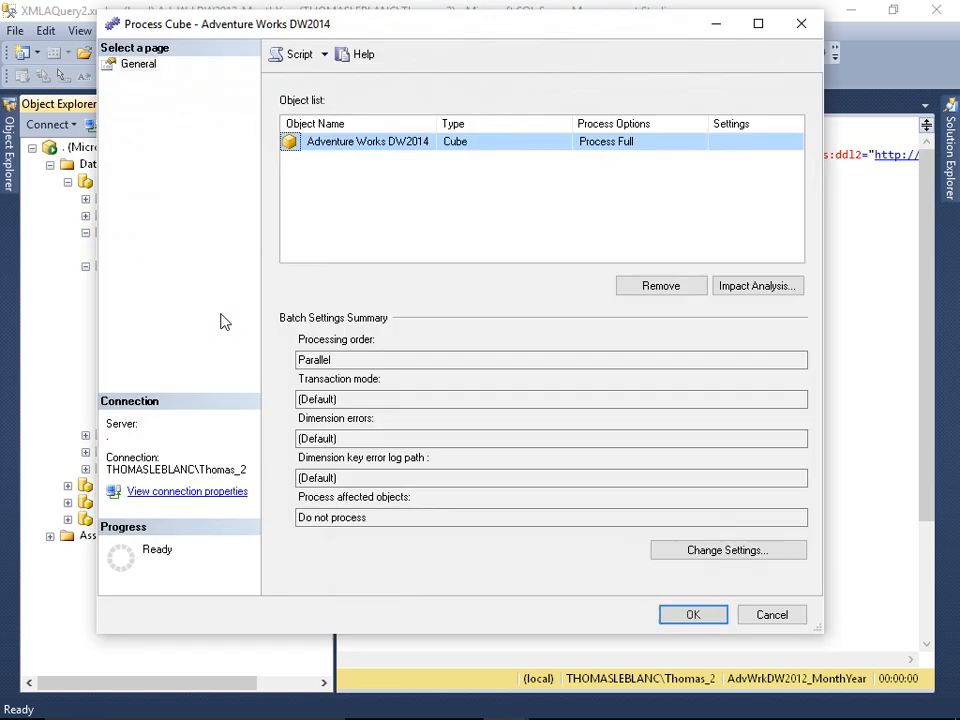
{"action": "left_click", "coordinate": [648, 145]}
{"action": "left_click", "coordinate": [648, 145]}
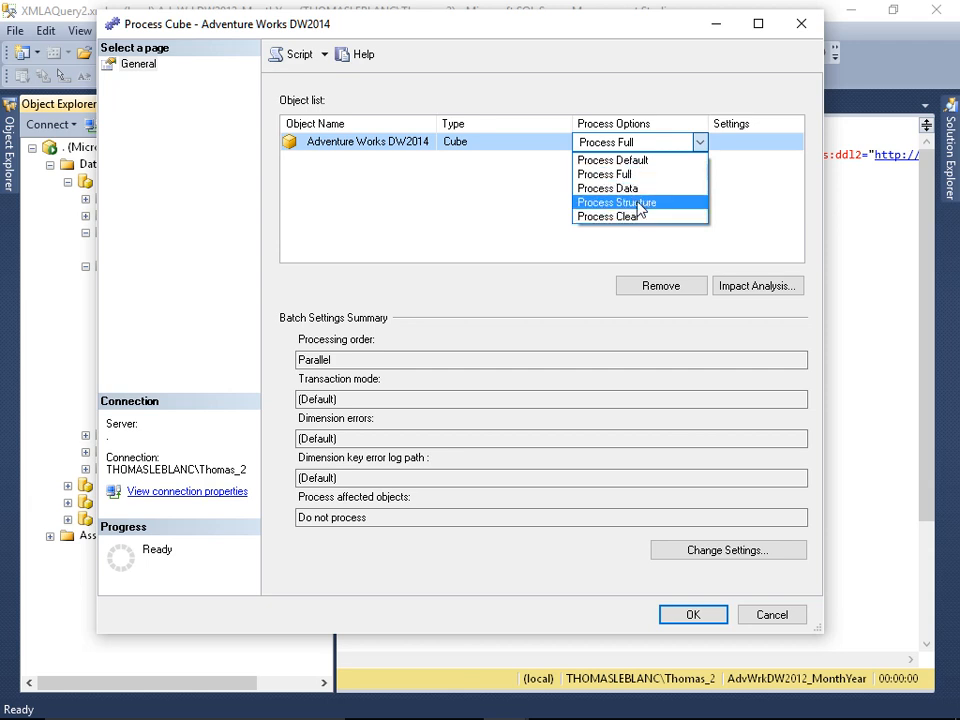
{"action": "left_click", "coordinate": [635, 161]}
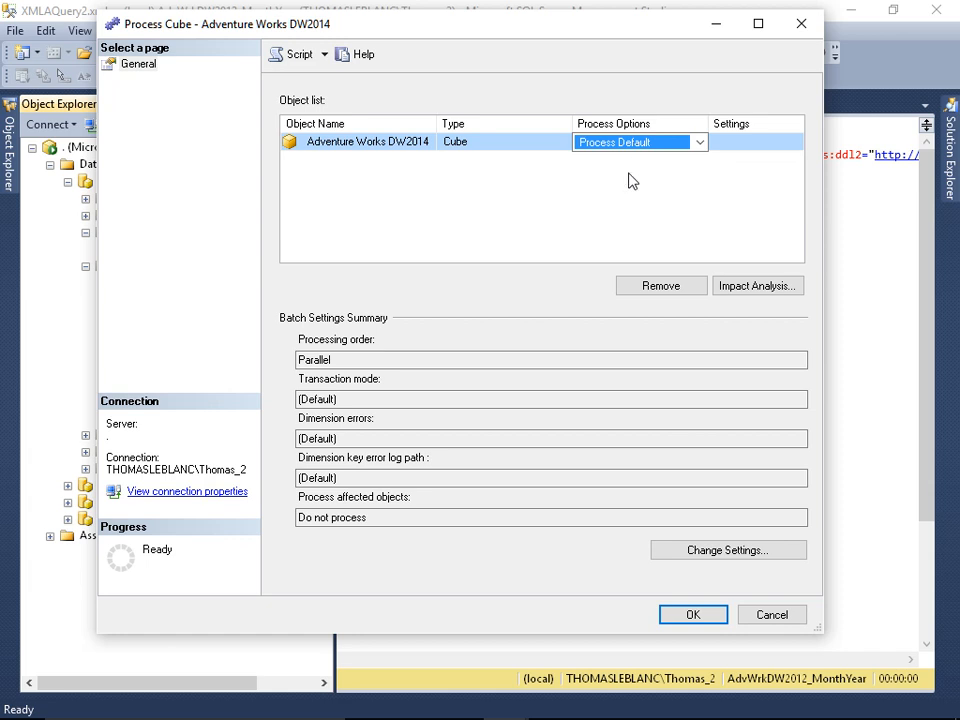
{"action": "left_click", "coordinate": [298, 56]}
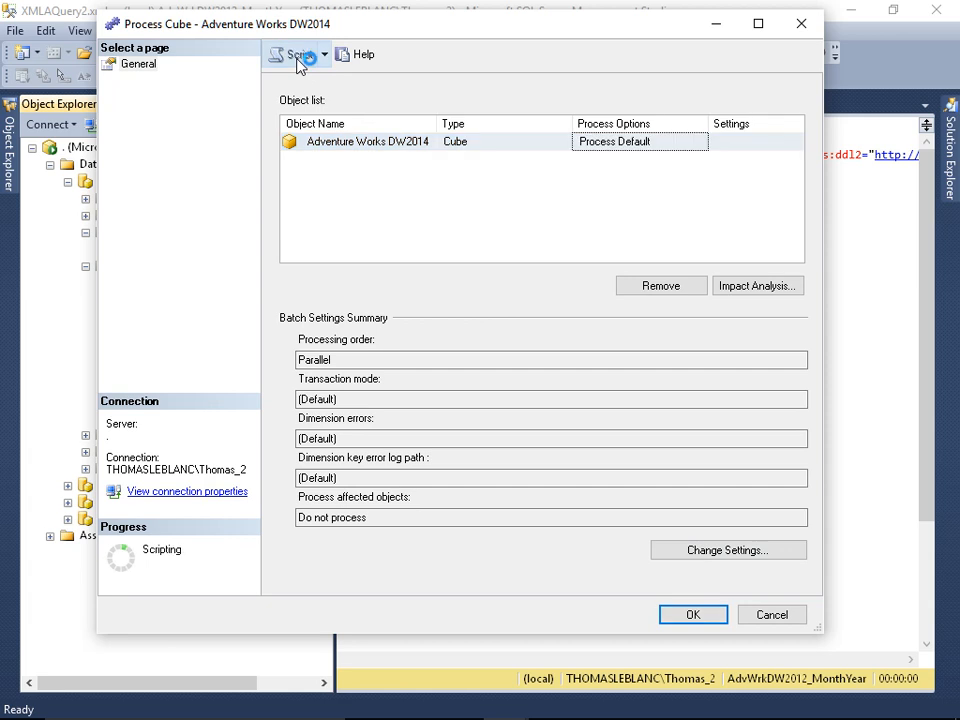
{"action": "left_click", "coordinate": [768, 615]}
{"action": "left_click", "coordinate": [231, 274]}
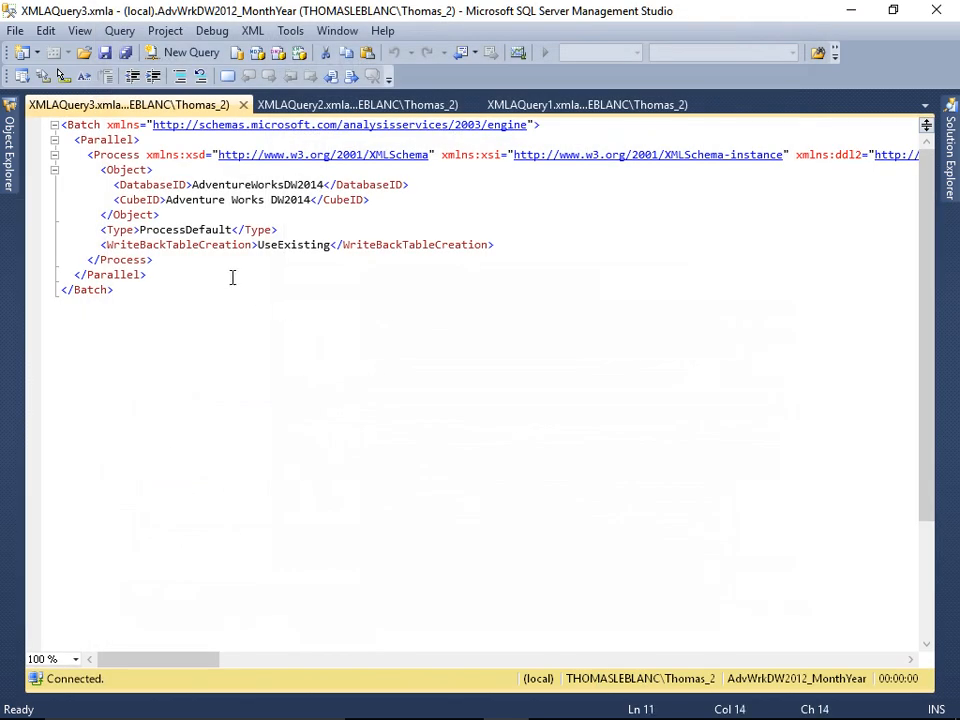
{"action": "key", "text": "ctrl+a"}
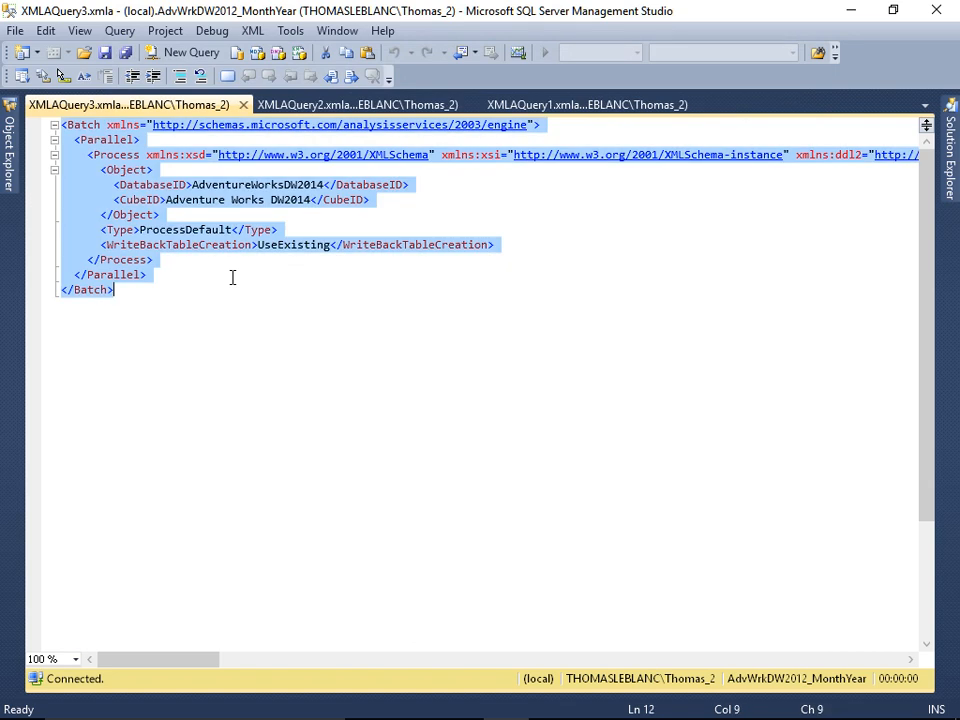
Step: Connect Object Explorer to the (local) Database Engine as well
{"action": "left_click", "coordinate": [10, 170]}
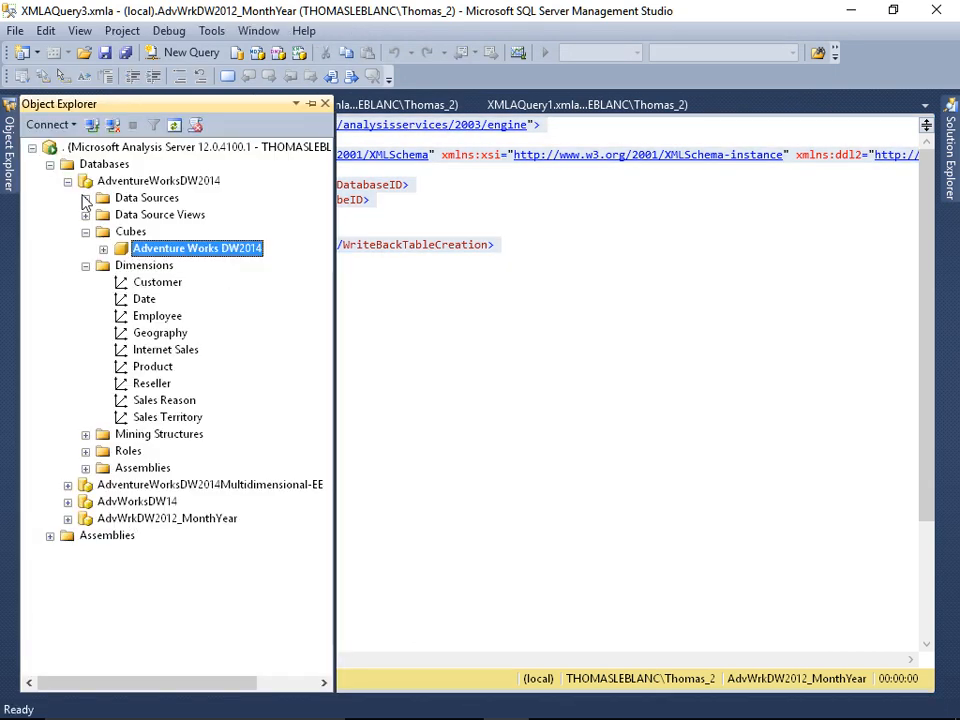
{"action": "left_click", "coordinate": [50, 127]}
{"action": "left_click", "coordinate": [62, 145]}
{"action": "key", "text": "Return"}
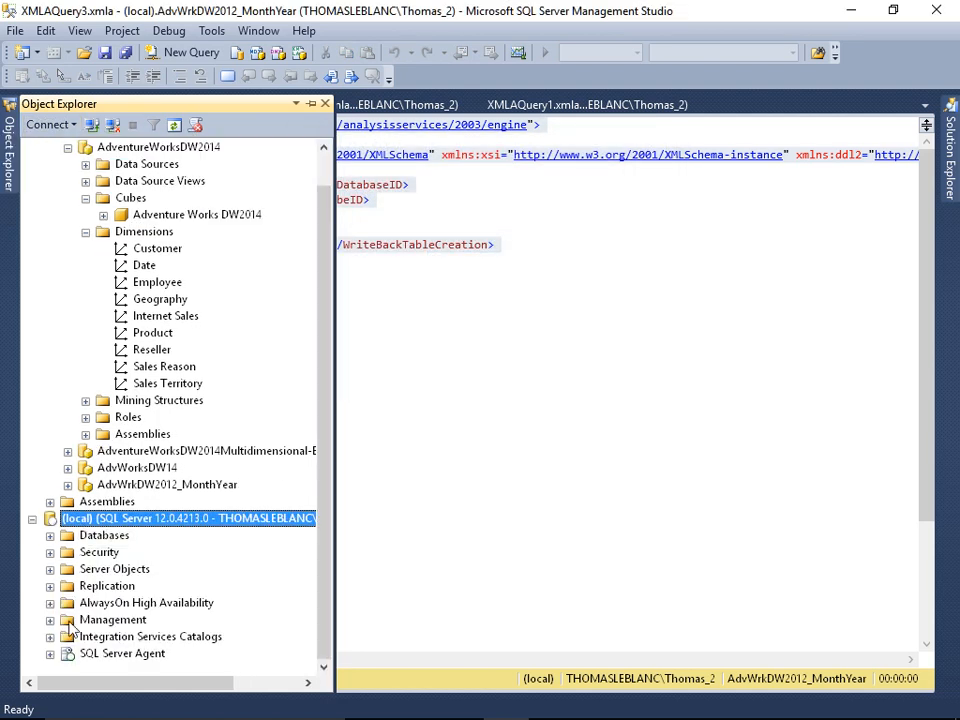
Step: Create a new SQL Server Agent job named "Process Dimension and Cube" with sa as its owner
{"action": "left_click", "coordinate": [51, 653]}
{"action": "right_click", "coordinate": [103, 573]}
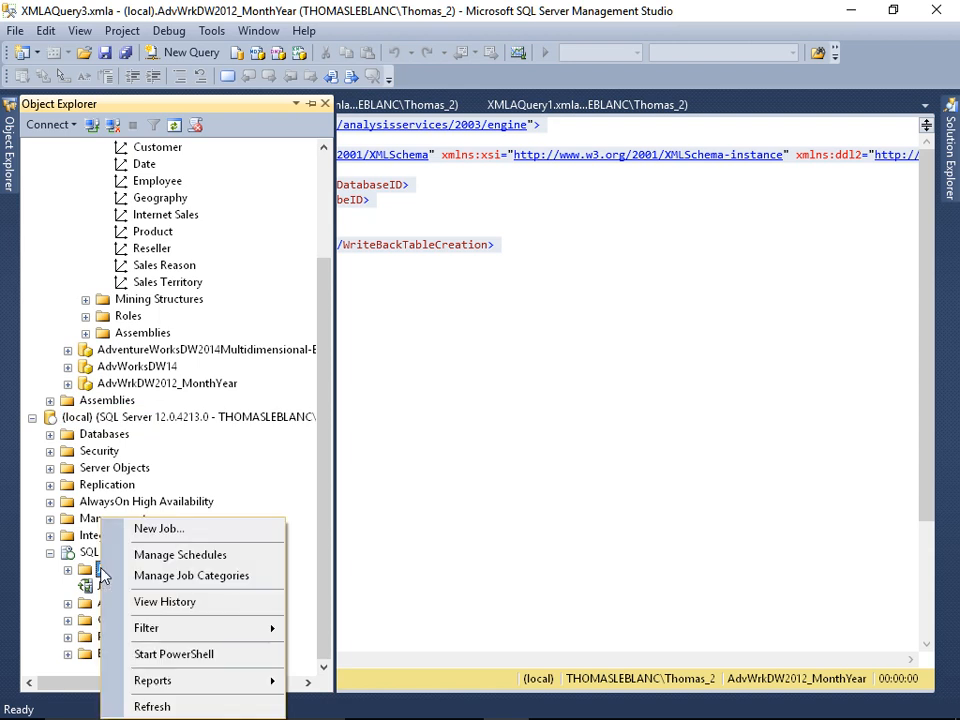
{"action": "left_click", "coordinate": [158, 529]}
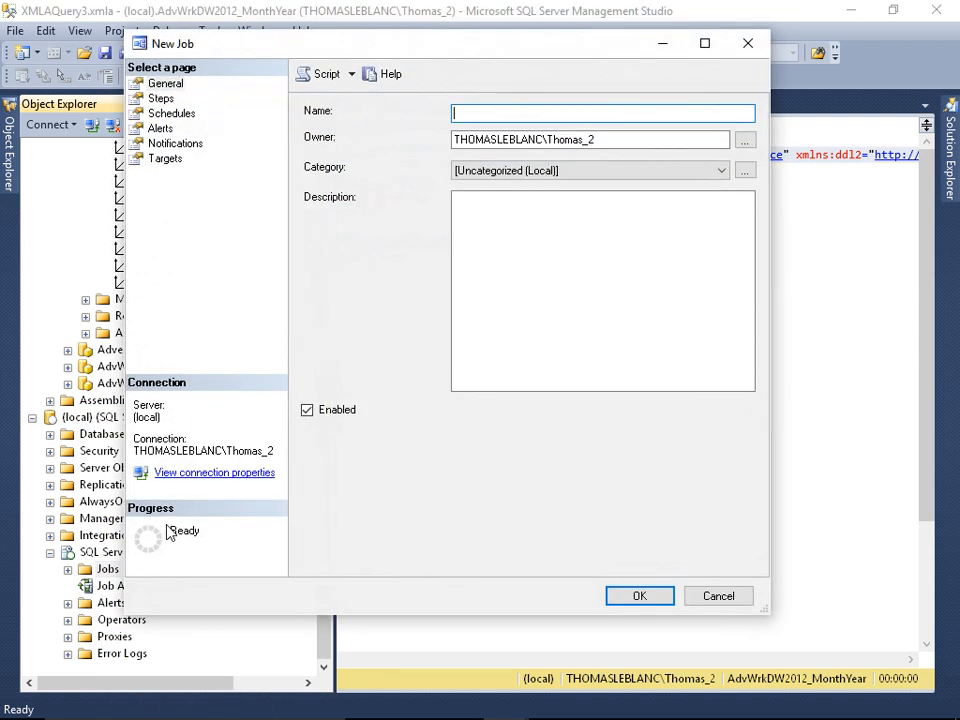
{"action": "type", "text": "Process Dimension and Cube"}
{"action": "key", "text": "Tab"}
{"action": "type", "text": "sa"}
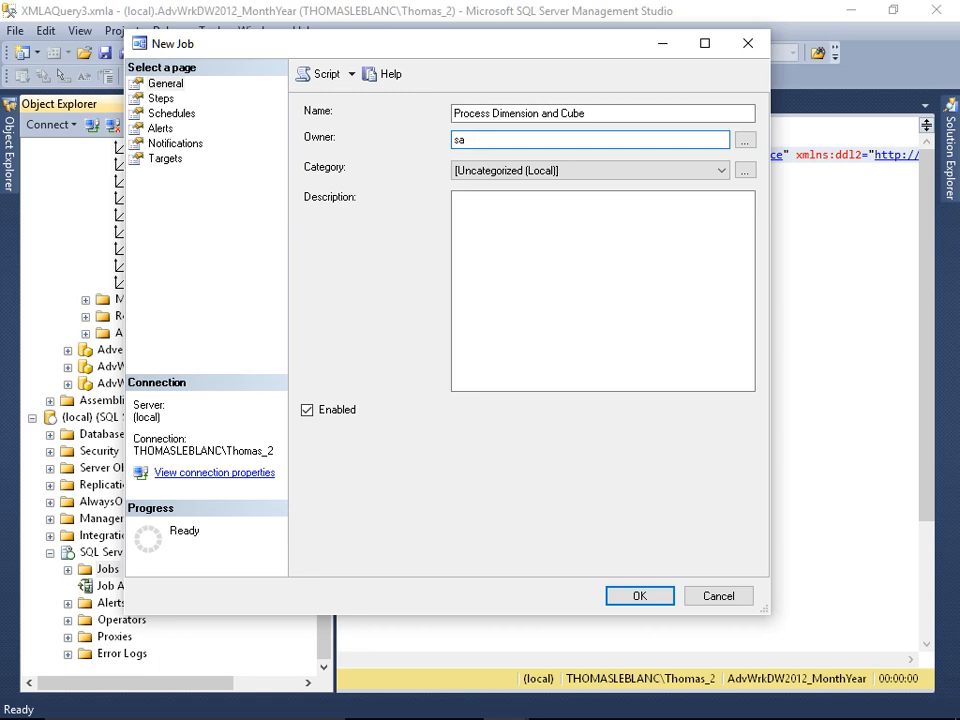
Step: Add a job step named "Process Cube" of type SQL Server Analysis Services Command, run as the SQL Server Agent Service Account
{"action": "left_click", "coordinate": [160, 98]}
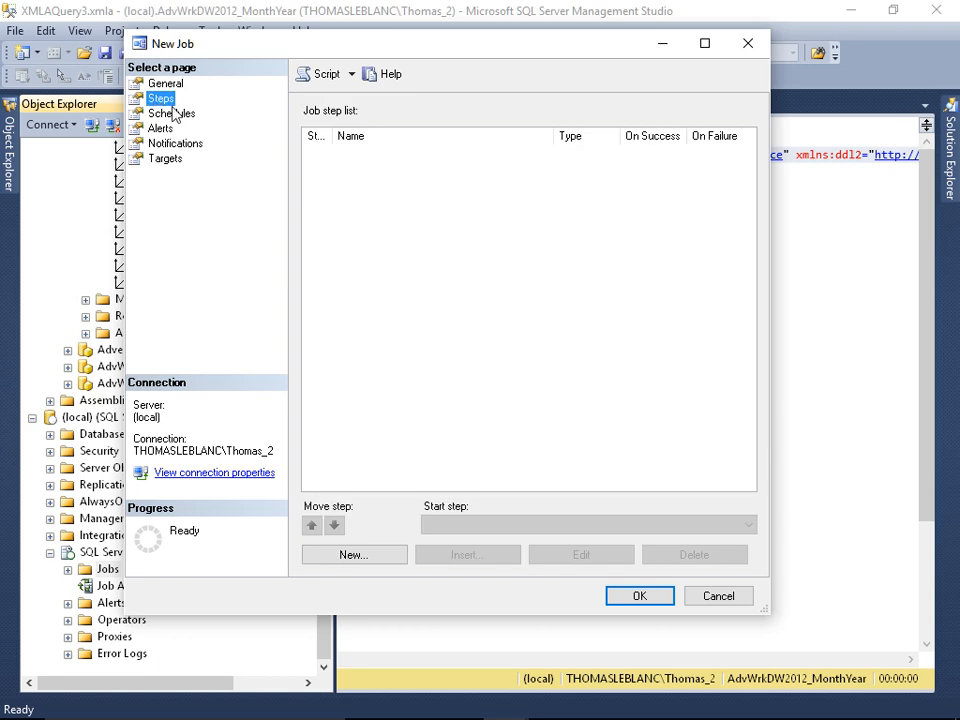
{"action": "left_click", "coordinate": [356, 553]}
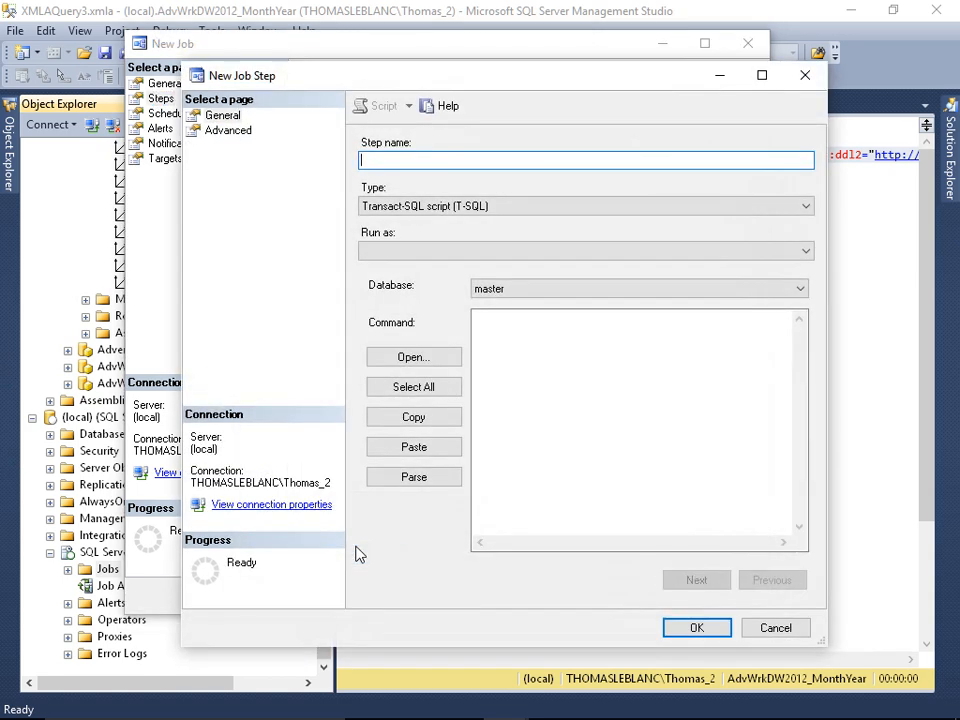
{"action": "type", "text": "Process Cube"}
{"action": "left_click", "coordinate": [445, 206]}
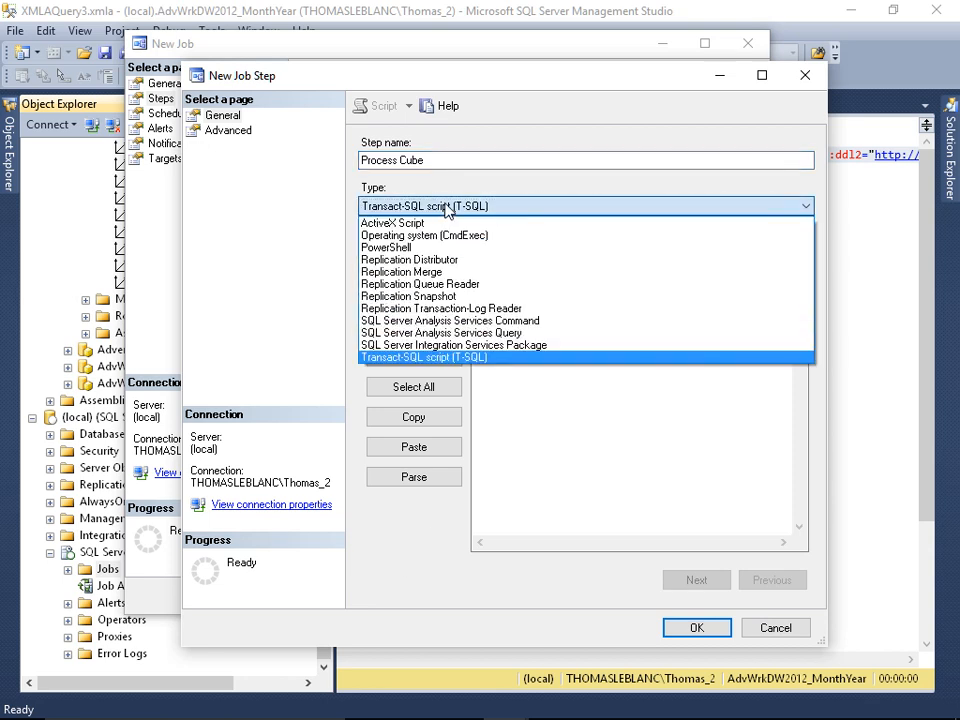
{"action": "left_click", "coordinate": [480, 320]}
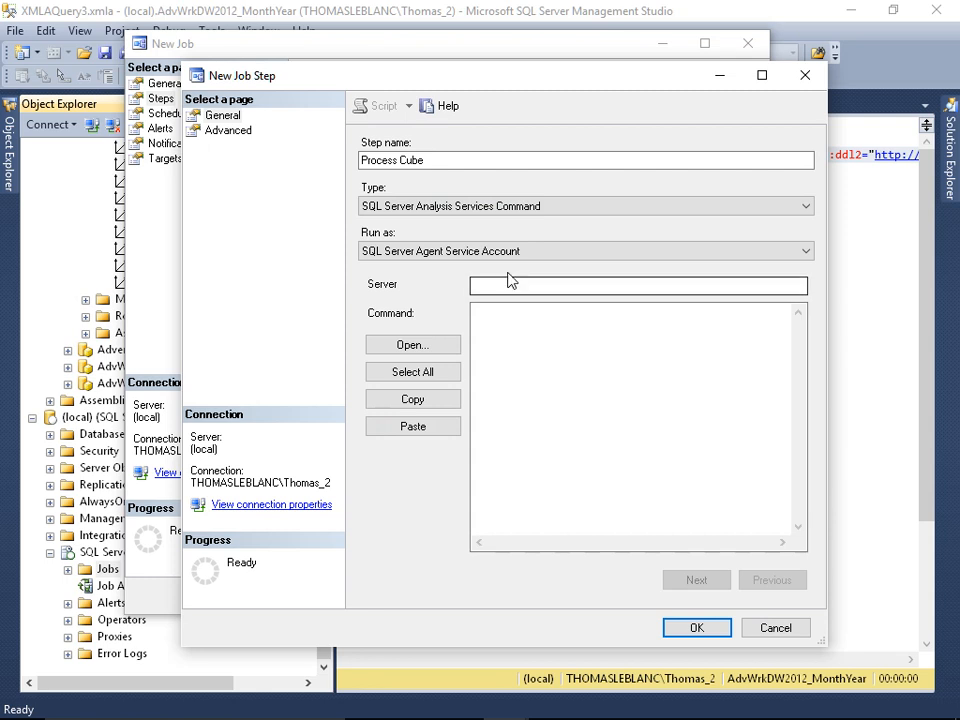
{"action": "left_click", "coordinate": [510, 251]}
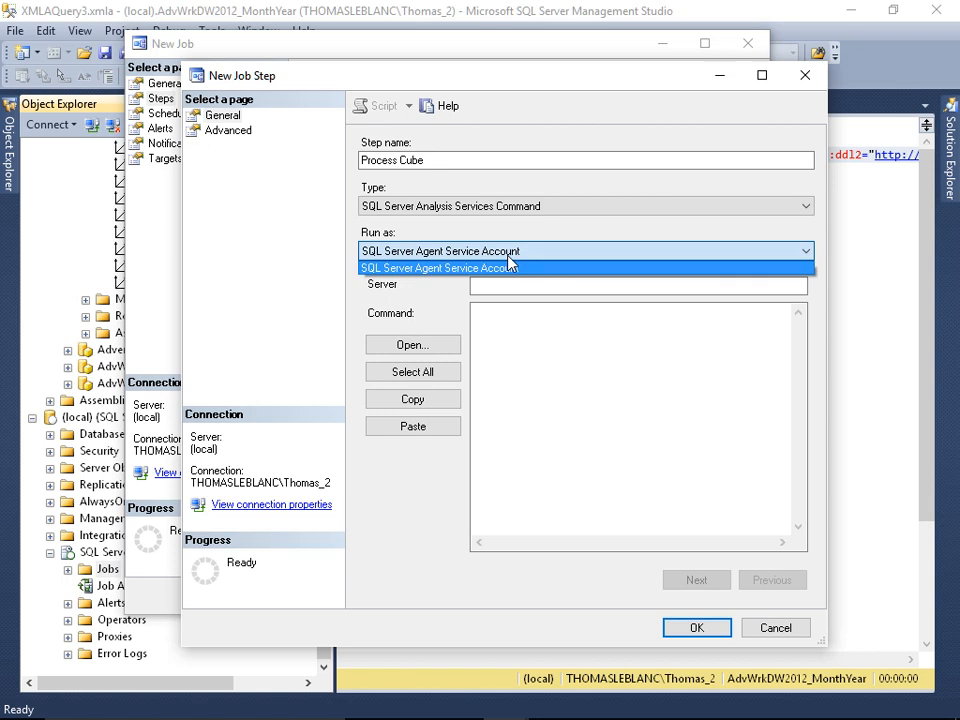
{"action": "left_click", "coordinate": [508, 264]}
Step: Set the Process Cube step's server to "." and paste the copied cube Process Default script as its command
{"action": "left_click", "coordinate": [510, 283]}
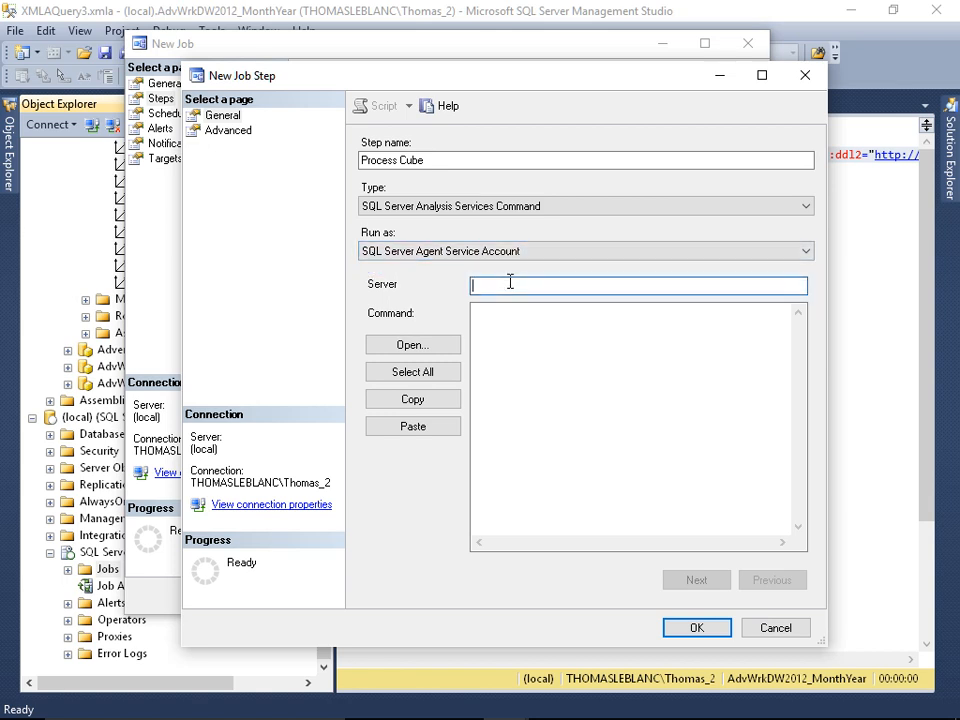
{"action": "type", "text": "."}
{"action": "left_click", "coordinate": [504, 319]}
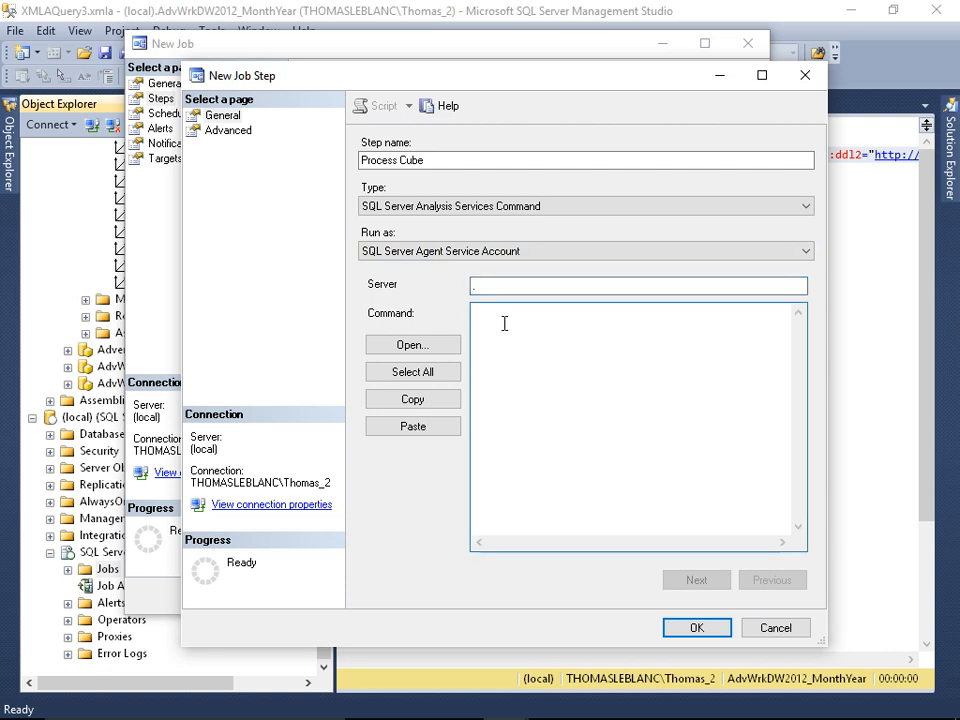
{"action": "key", "text": "ctrl+v"}
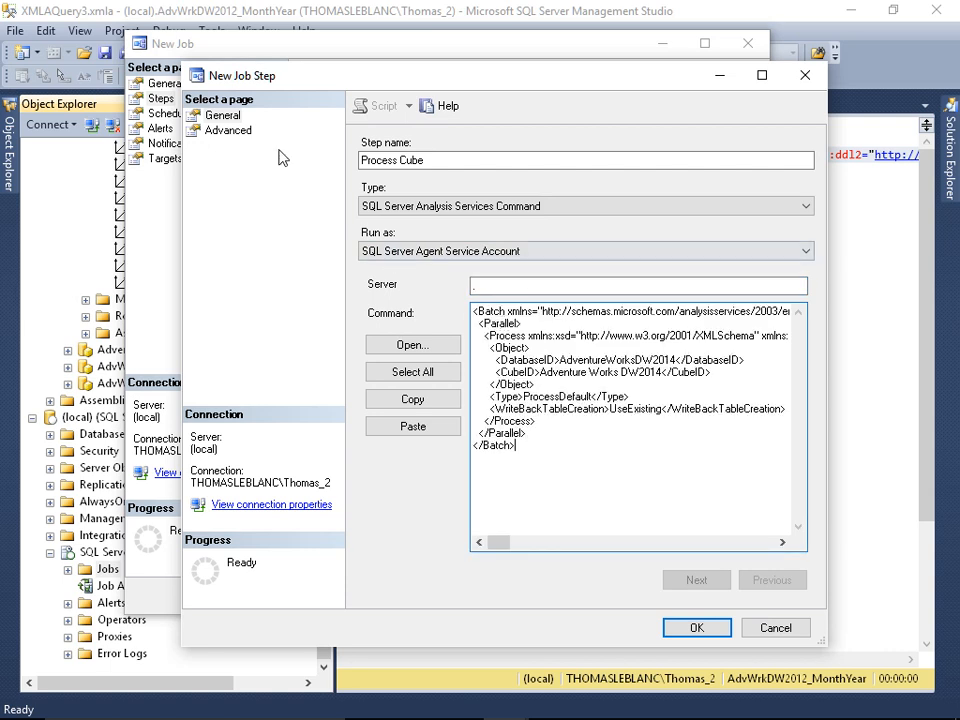
Step: Review the Process Cube step's advanced options without changing them, and save the step to the job
{"action": "left_click", "coordinate": [229, 136]}
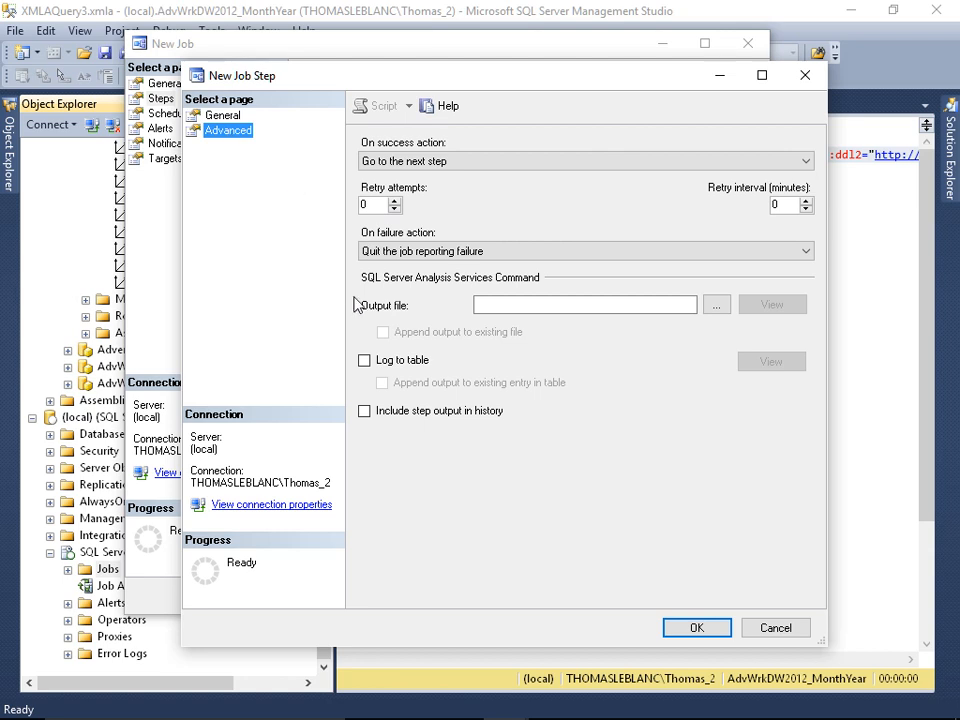
{"action": "left_click", "coordinate": [483, 308]}
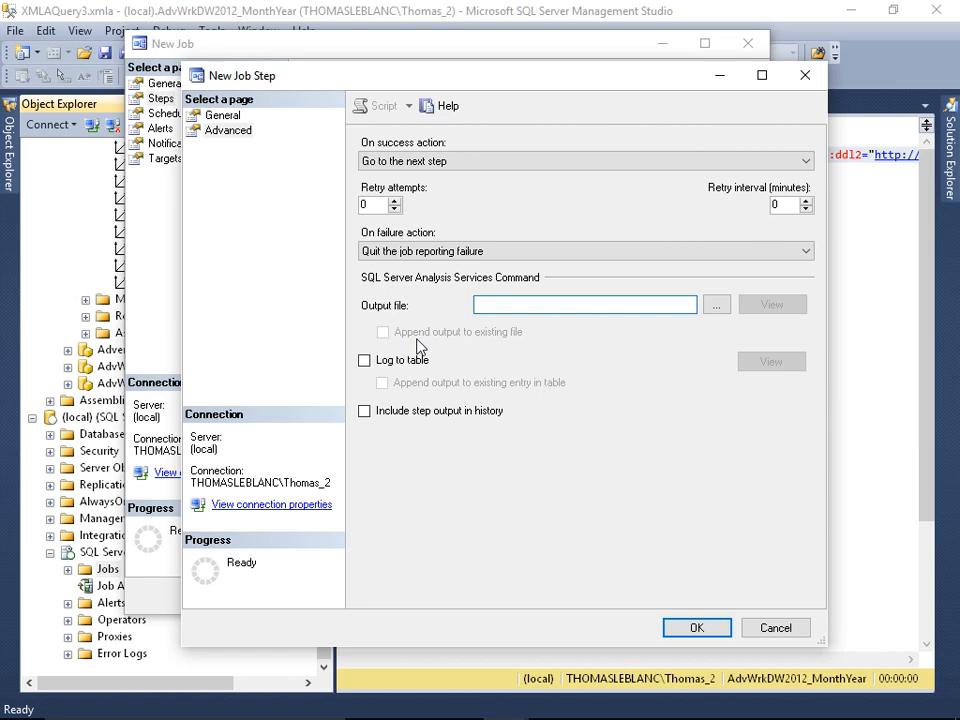
{"action": "left_click", "coordinate": [232, 118]}
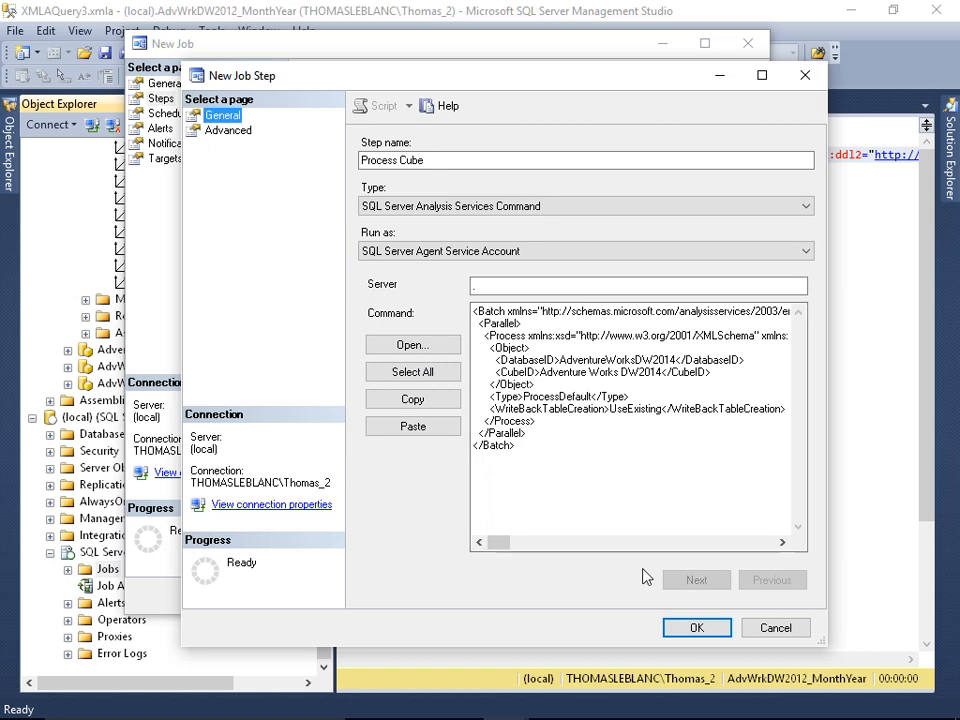
{"action": "left_click", "coordinate": [693, 629]}
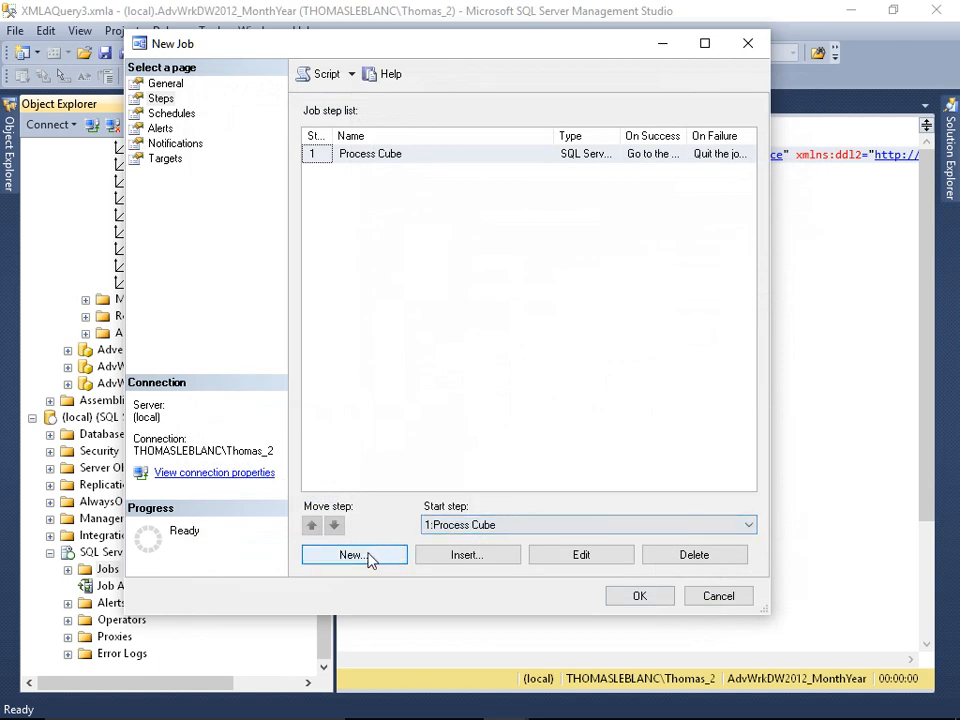
Step: Start a second job step named "Process Product Dimension" of type SQL Server Analysis Services Command, with "." as the server
{"action": "left_click", "coordinate": [366, 558]}
{"action": "type", "text": "Pl"}
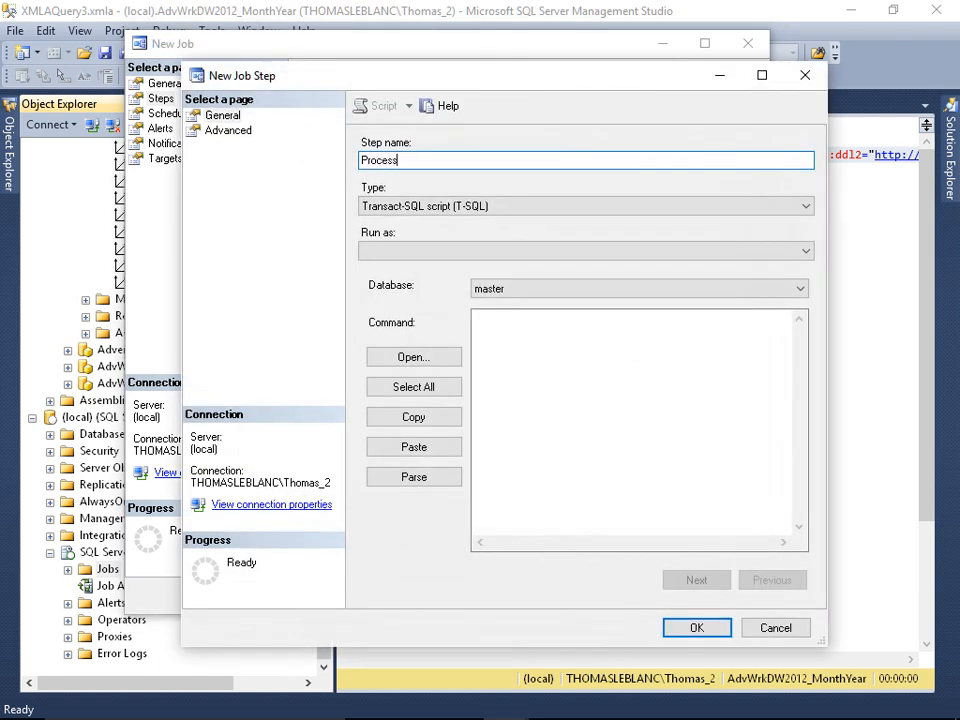
{"action": "type", "text": "ocess Product Dimension"}
{"action": "key", "text": "Tab"}
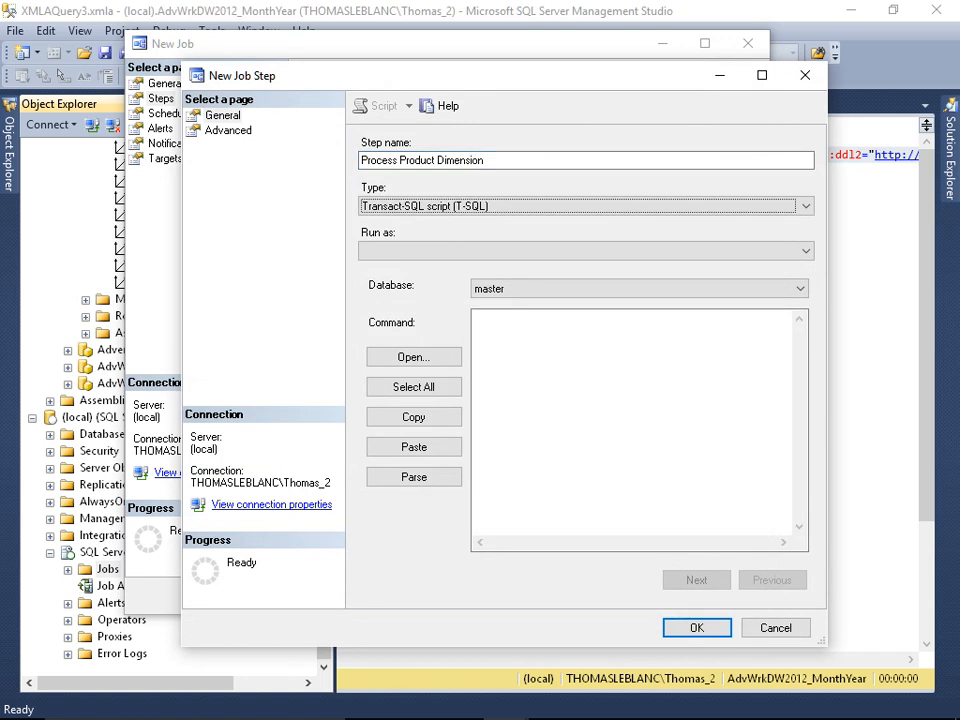
{"action": "left_click", "coordinate": [467, 206]}
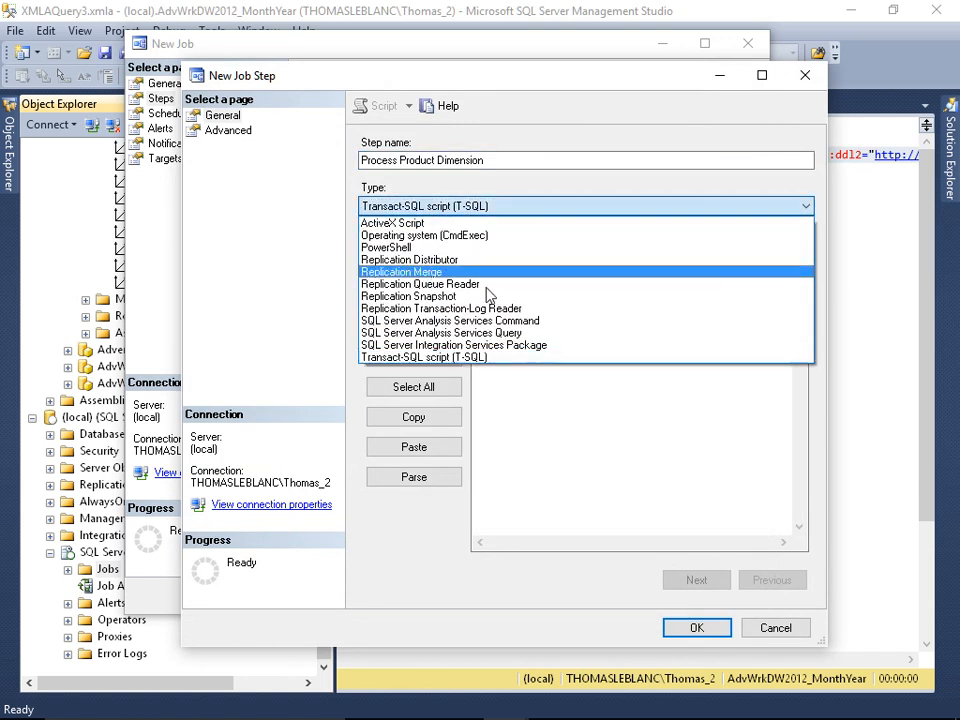
{"action": "left_click", "coordinate": [495, 320]}
{"action": "left_click", "coordinate": [511, 284]}
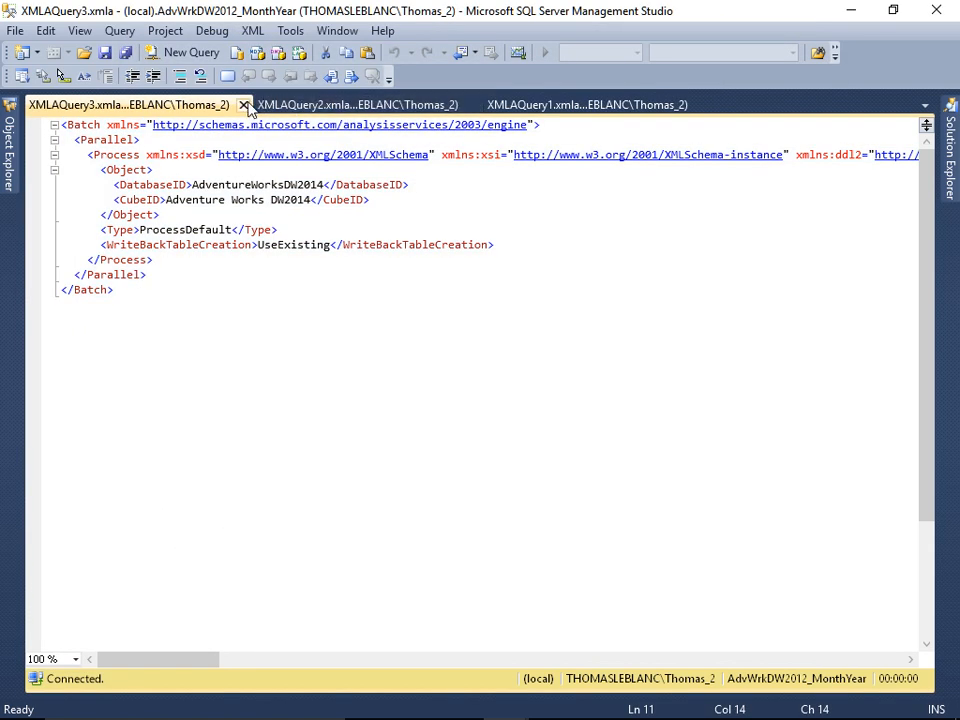
Step: Copy the Product dimension's Process Full script from XMLAQuery2.xmla into the new step's command and save the step
{"action": "left_click", "coordinate": [243, 105]}
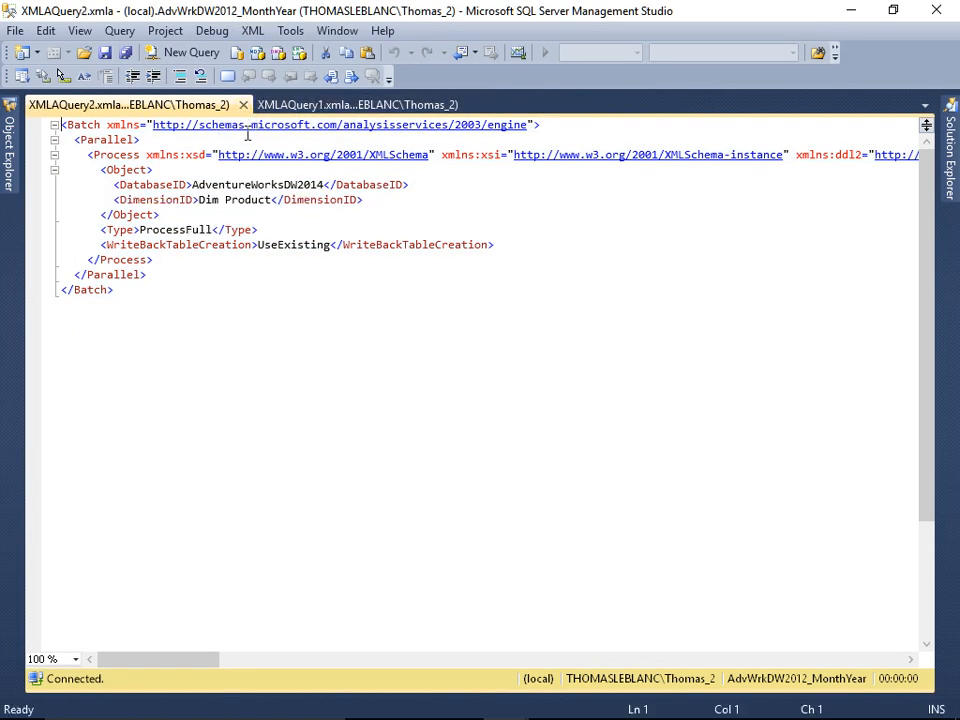
{"action": "left_click", "coordinate": [289, 275]}
{"action": "key", "text": "ctrl+a"}
{"action": "key", "text": "ctrl+c"}
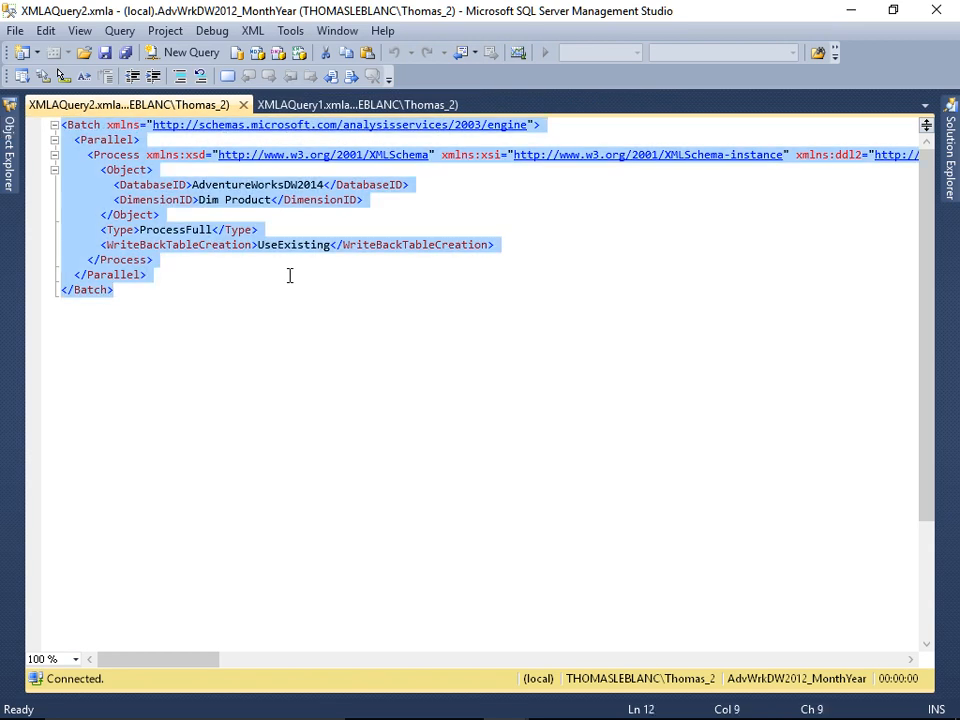
{"action": "key", "text": "alt+Tab"}
{"action": "left_click", "coordinate": [497, 317]}
{"action": "key", "text": "ctrl+v"}
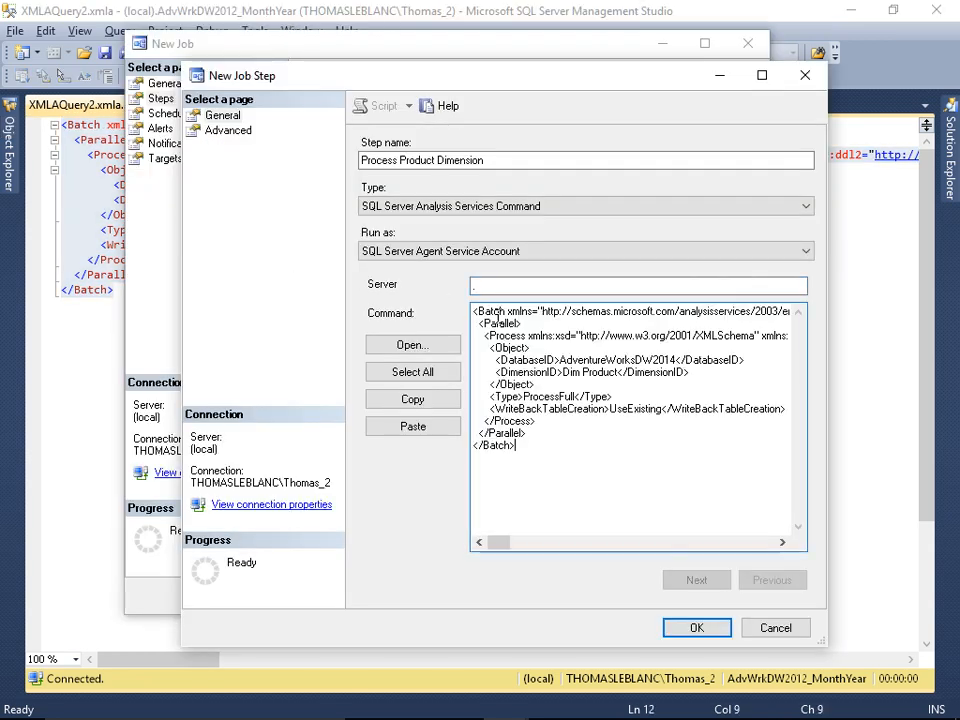
{"action": "left_click", "coordinate": [696, 629]}
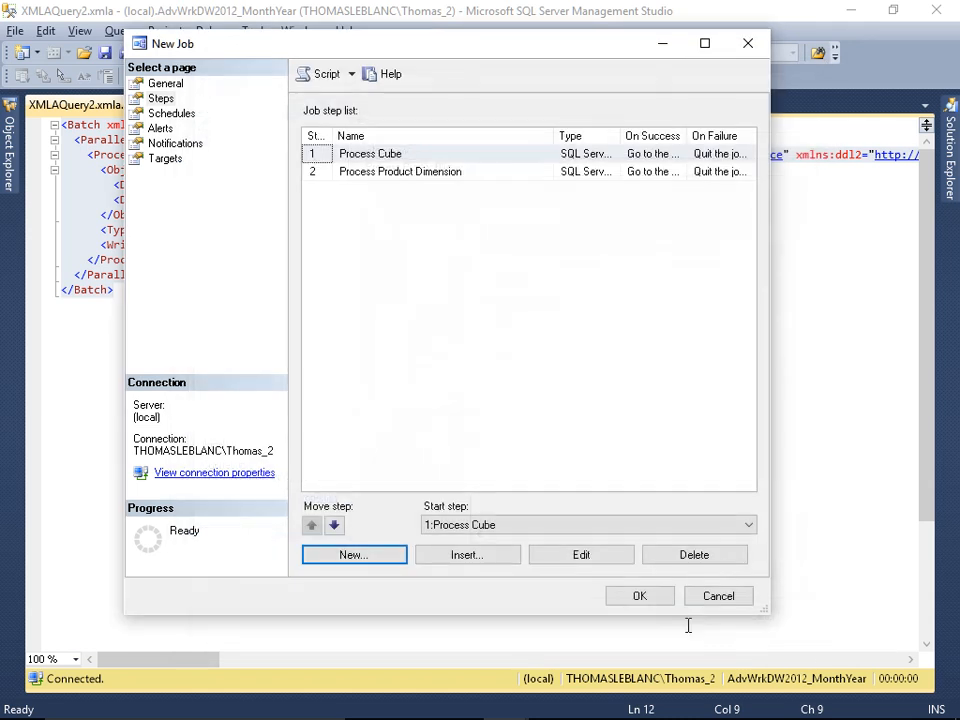
Step: Move the Process Product Dimension step above Process Cube and make it the job's start step
{"action": "left_click", "coordinate": [390, 174]}
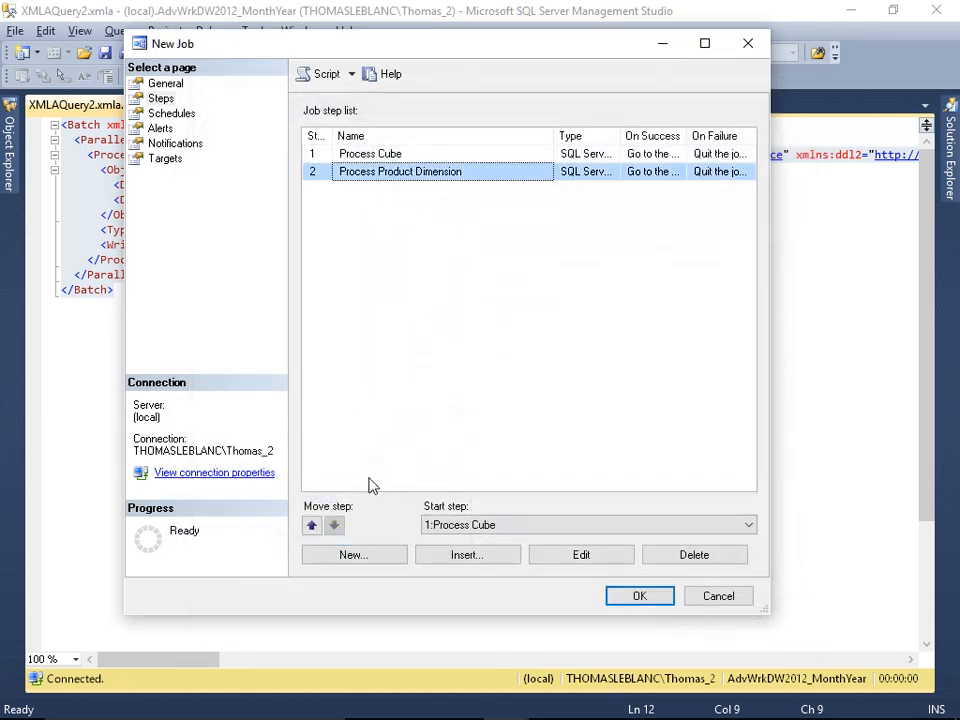
{"action": "left_click", "coordinate": [313, 526]}
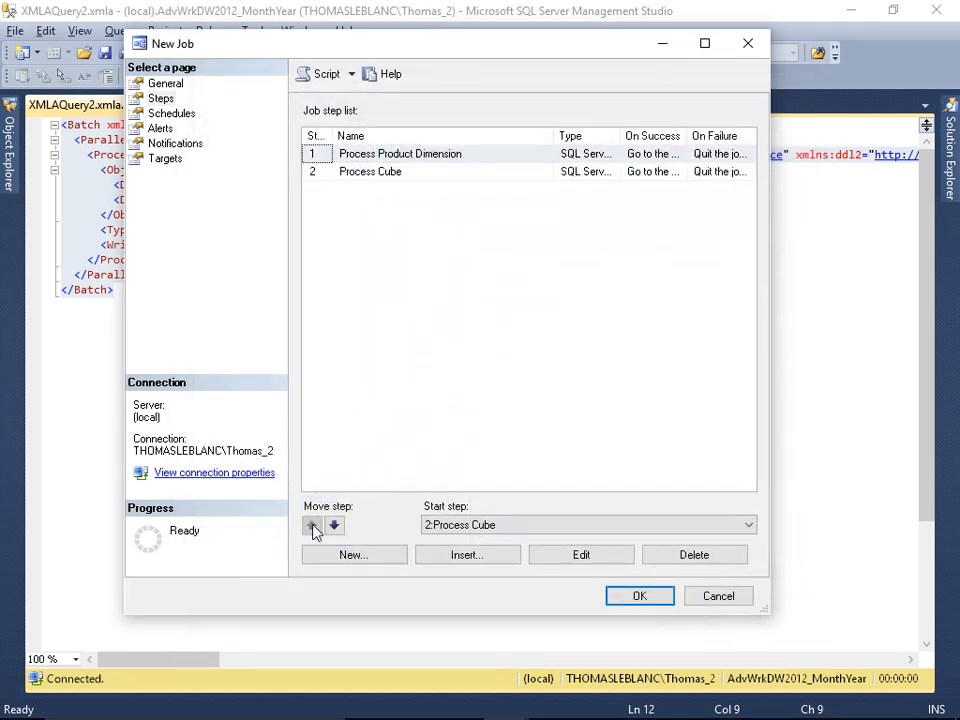
{"action": "left_click", "coordinate": [495, 527]}
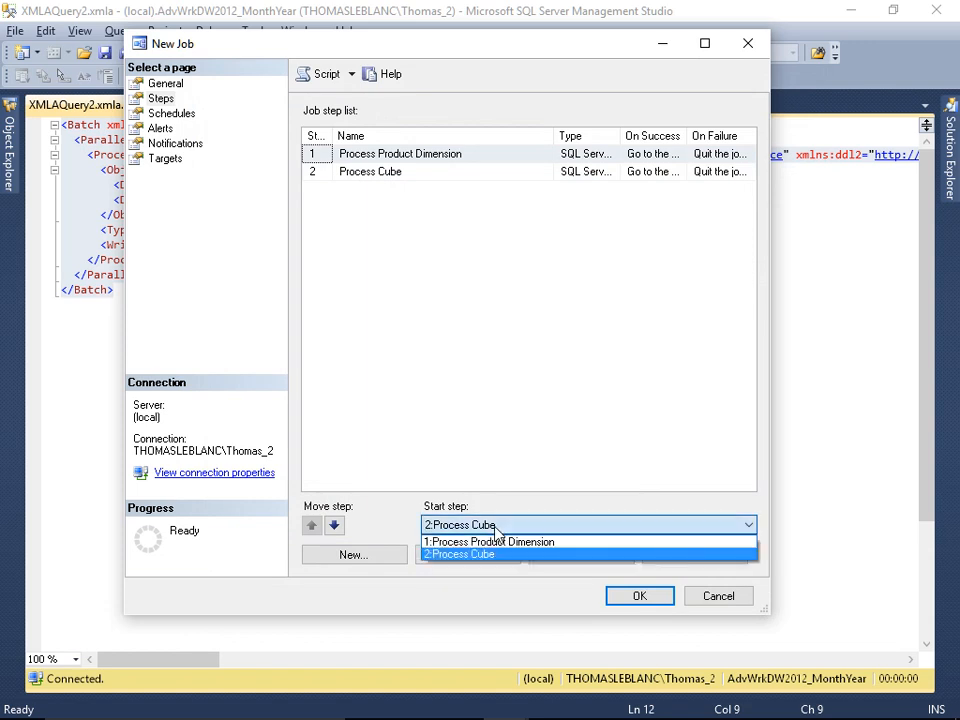
{"action": "left_click", "coordinate": [496, 542]}
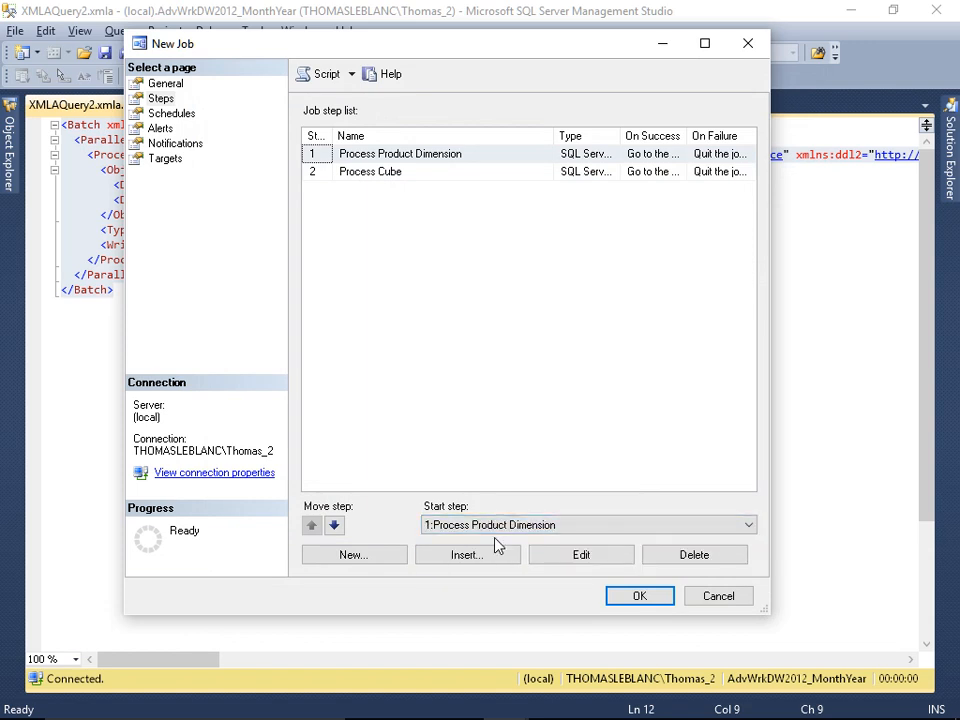
Step: Start a third job step named "Process Date Dimension" of type SQL Server Analysis Services Command, with "." as the server
{"action": "left_click", "coordinate": [380, 562]}
{"action": "type", "text": "Process"}
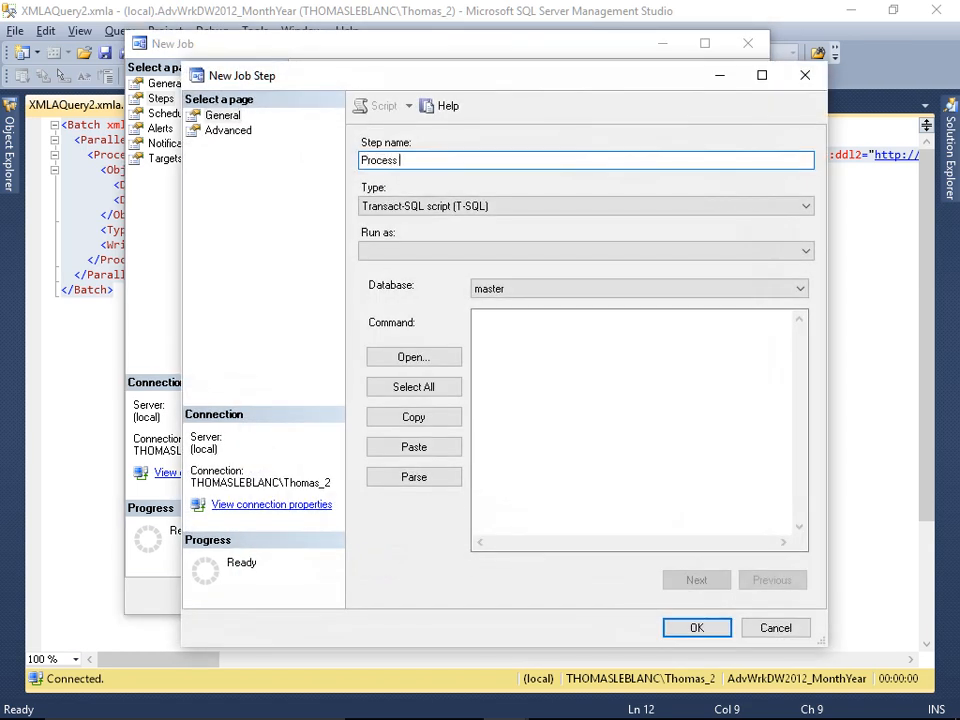
{"action": "type", "text": " Date Dimension"}
{"action": "left_click", "coordinate": [438, 209]}
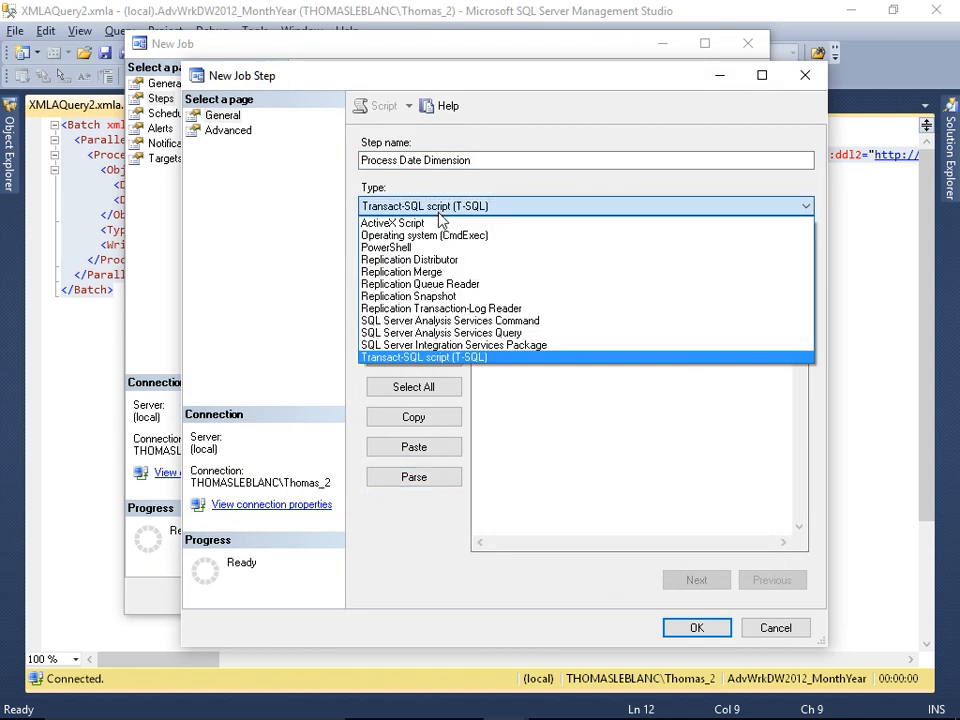
{"action": "left_click", "coordinate": [462, 320]}
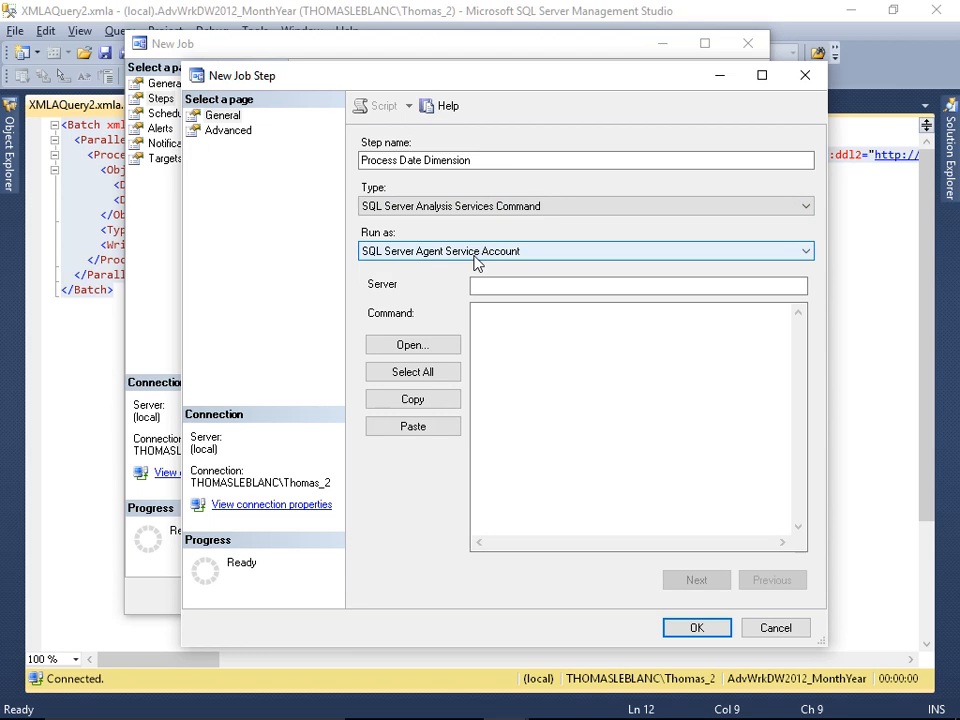
{"action": "left_click", "coordinate": [484, 285]}
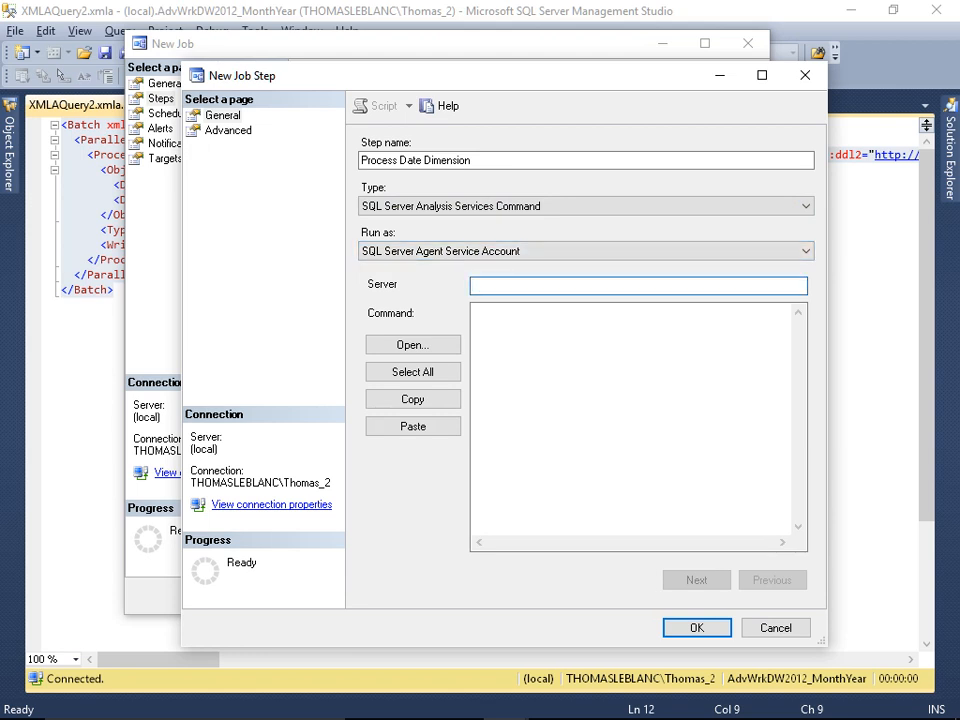
Step: Copy the Date dimension's Process Update script from XMLAQuery1.xmla into the step's command and save the step
{"action": "left_click", "coordinate": [497, 330]}
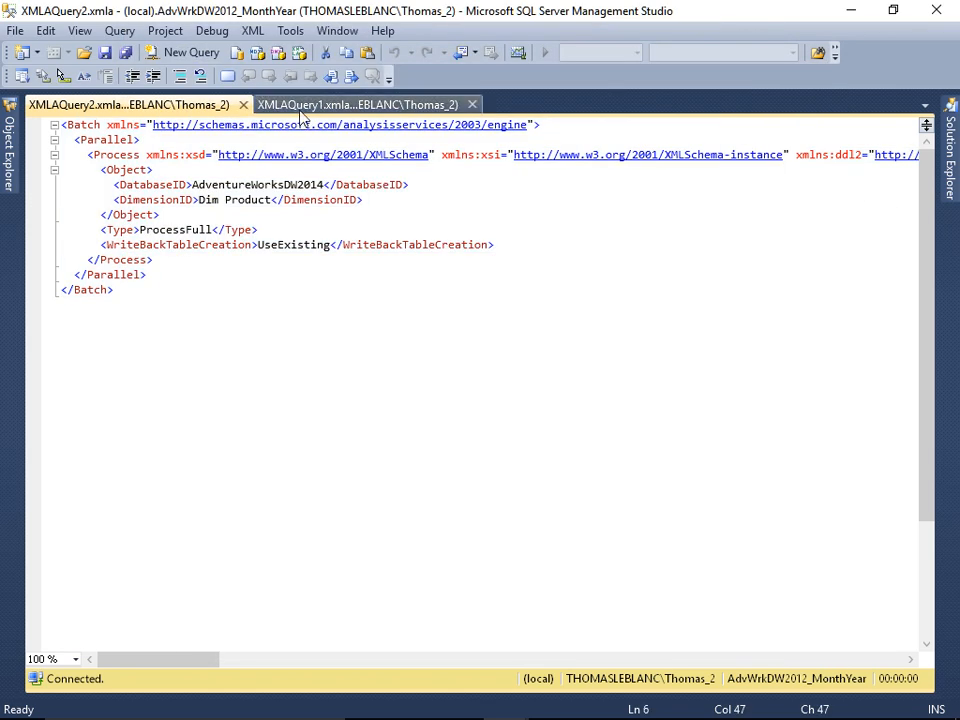
{"action": "left_click", "coordinate": [303, 106]}
{"action": "key", "text": "ctrl+a"}
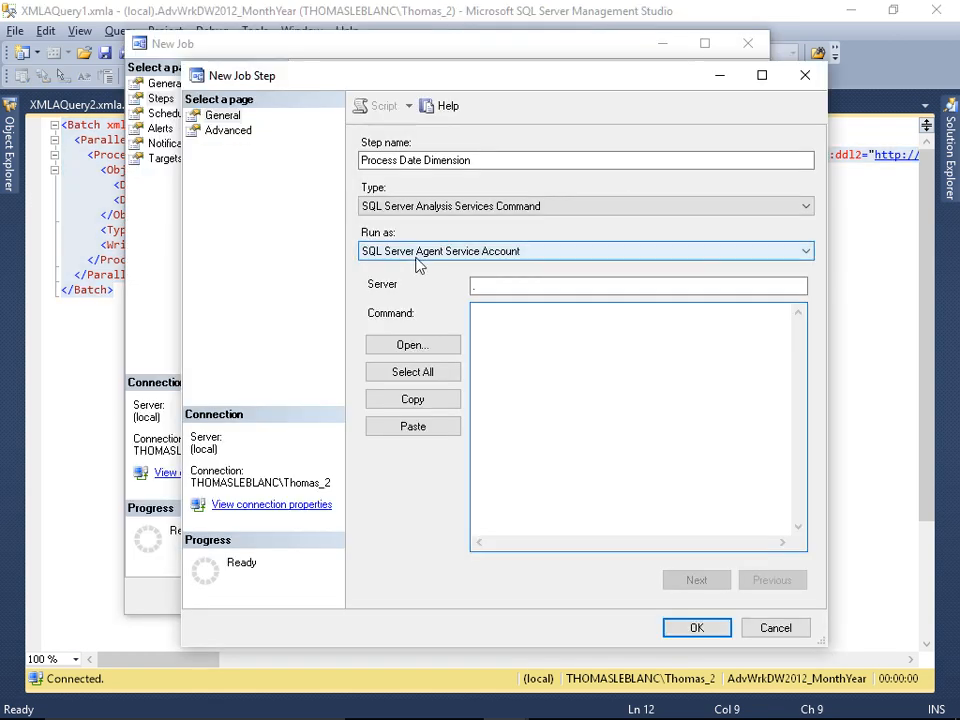
{"action": "key", "text": "ctrl+v"}
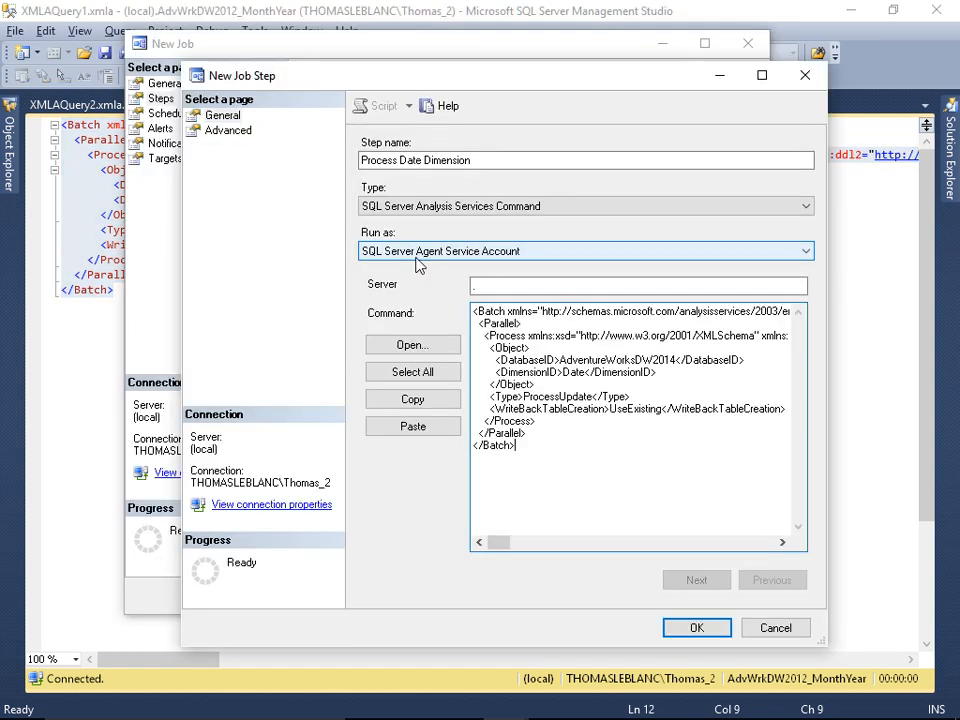
{"action": "left_click", "coordinate": [692, 627]}
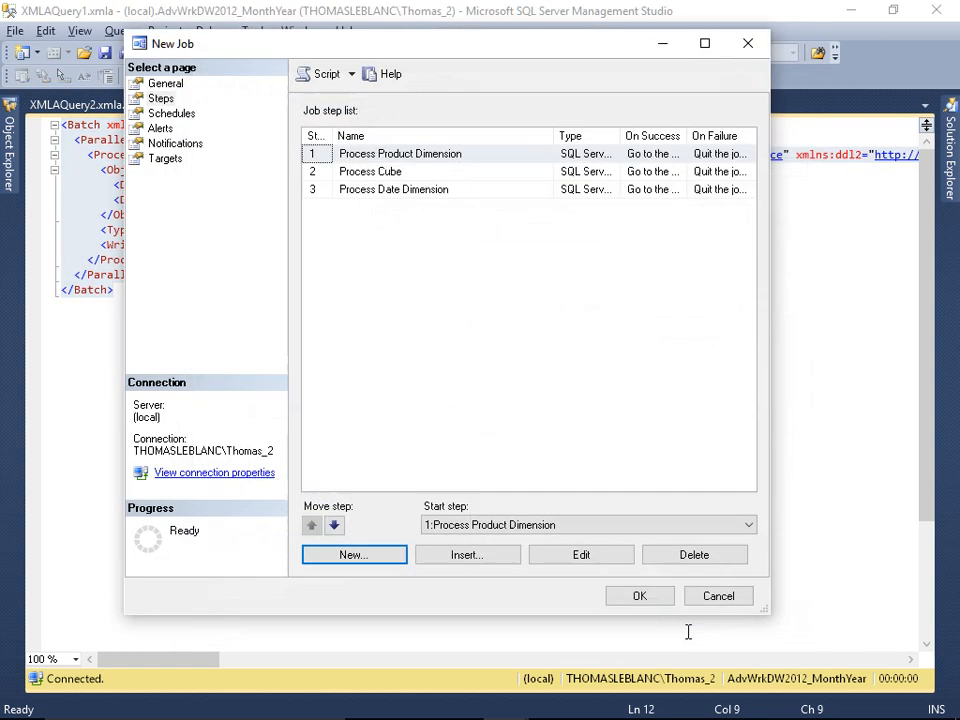
Step: Move the Process Date Dimension step to the first position and make it the job's start step
{"action": "left_click", "coordinate": [404, 189]}
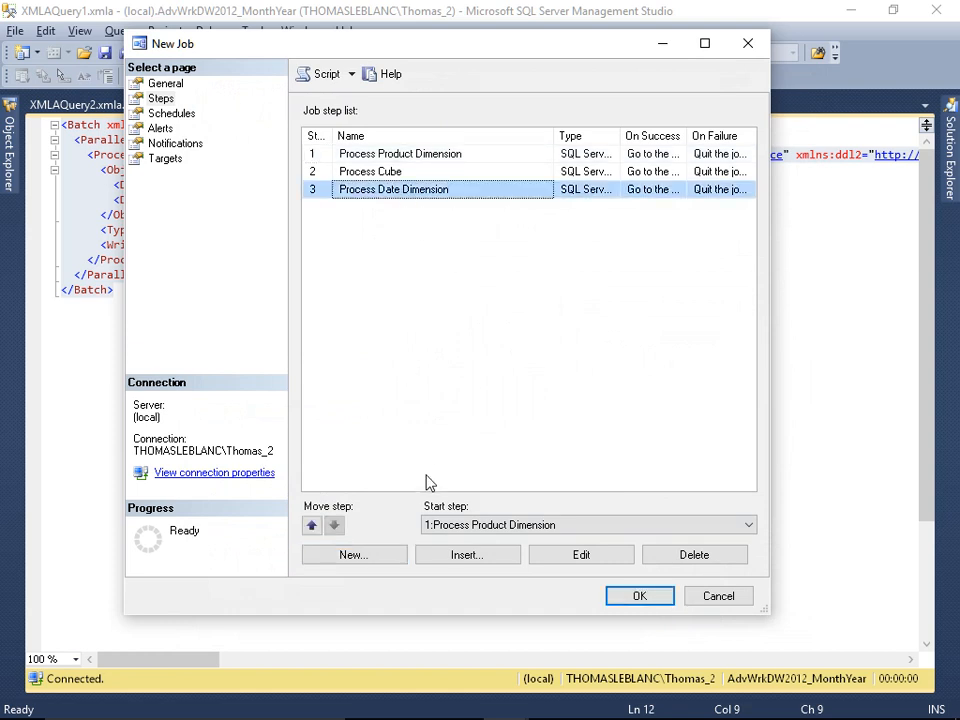
{"action": "left_click", "coordinate": [311, 526]}
{"action": "left_click", "coordinate": [311, 526]}
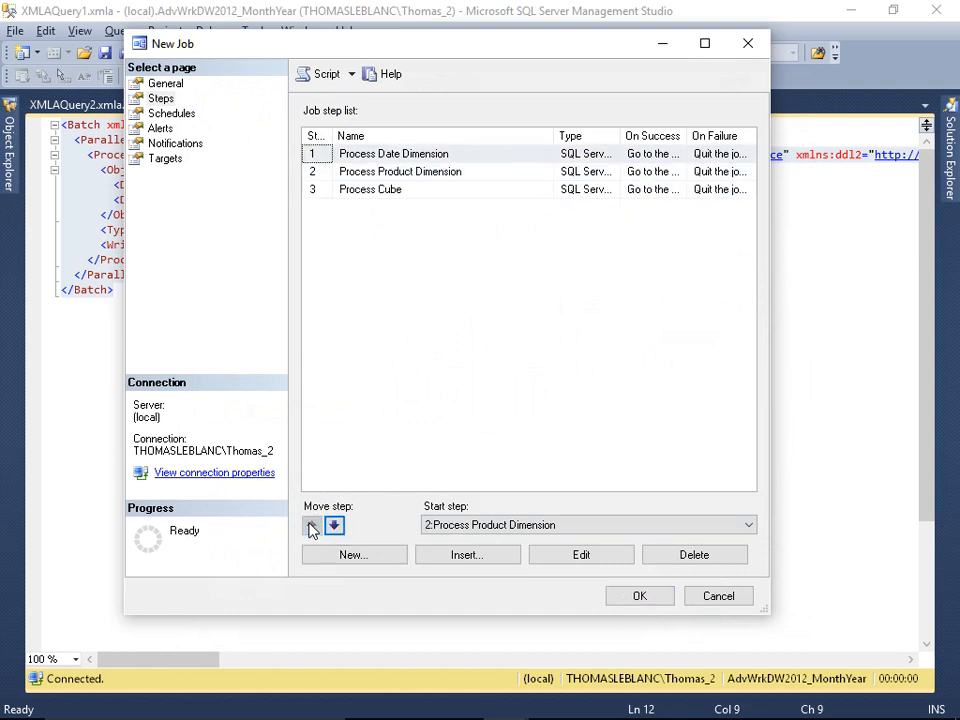
{"action": "left_click", "coordinate": [480, 524]}
{"action": "left_click", "coordinate": [480, 537]}
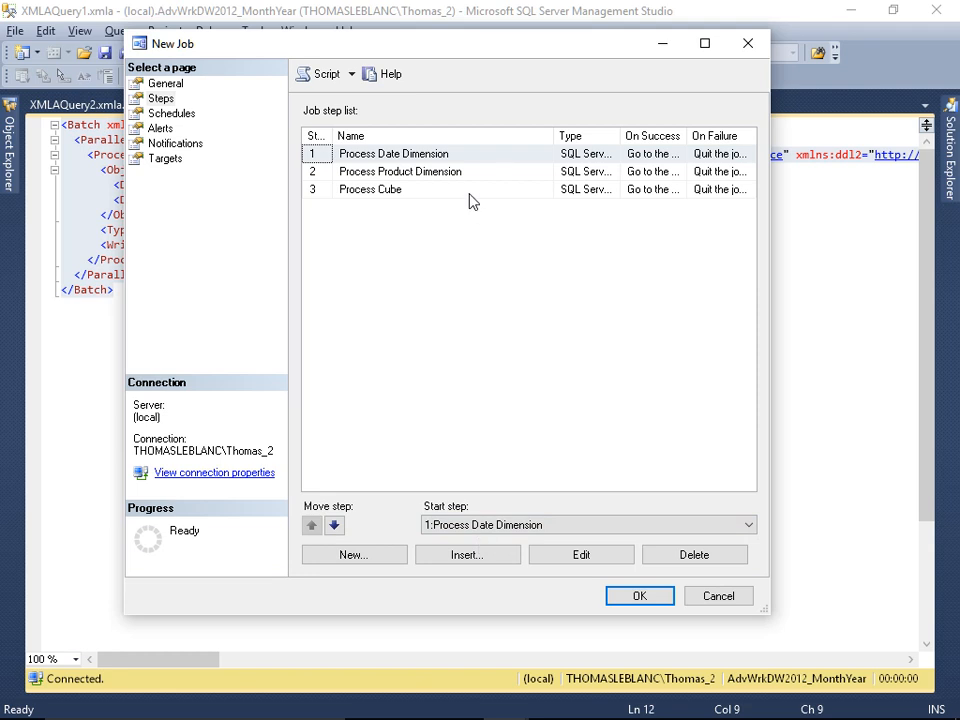
Step: Widen the job window and resize the step list columns to read each step's On Success and On Failure actions
{"action": "left_click", "coordinate": [460, 156]}
{"action": "left_click_drag", "start_coordinate": [125, 34], "coordinate": [11, 25]}
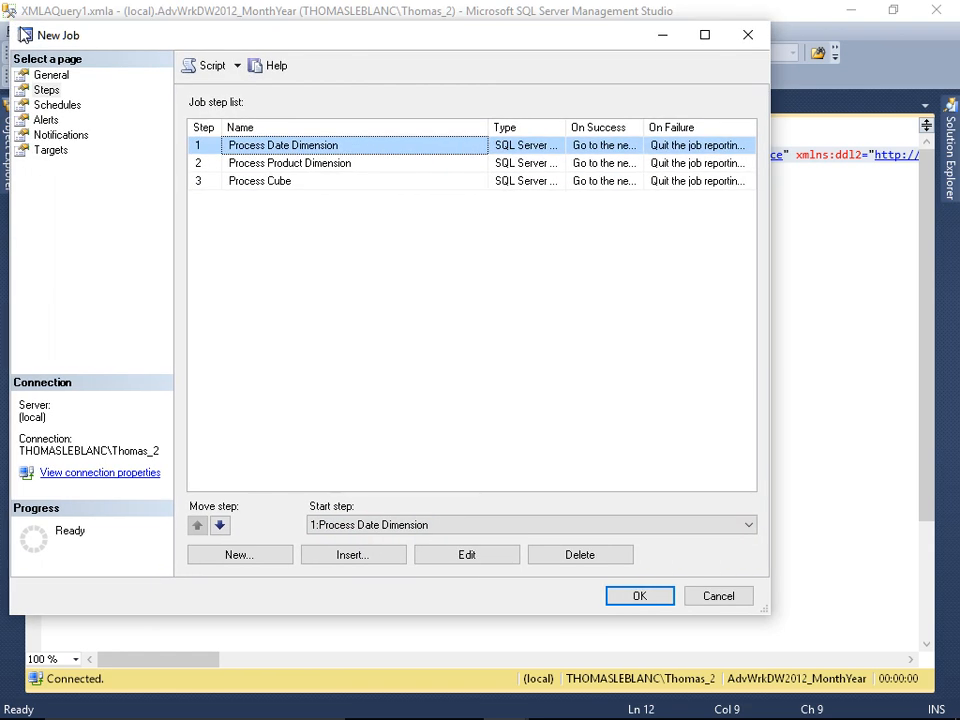
{"action": "left_click_drag", "start_coordinate": [487, 128], "coordinate": [399, 128]}
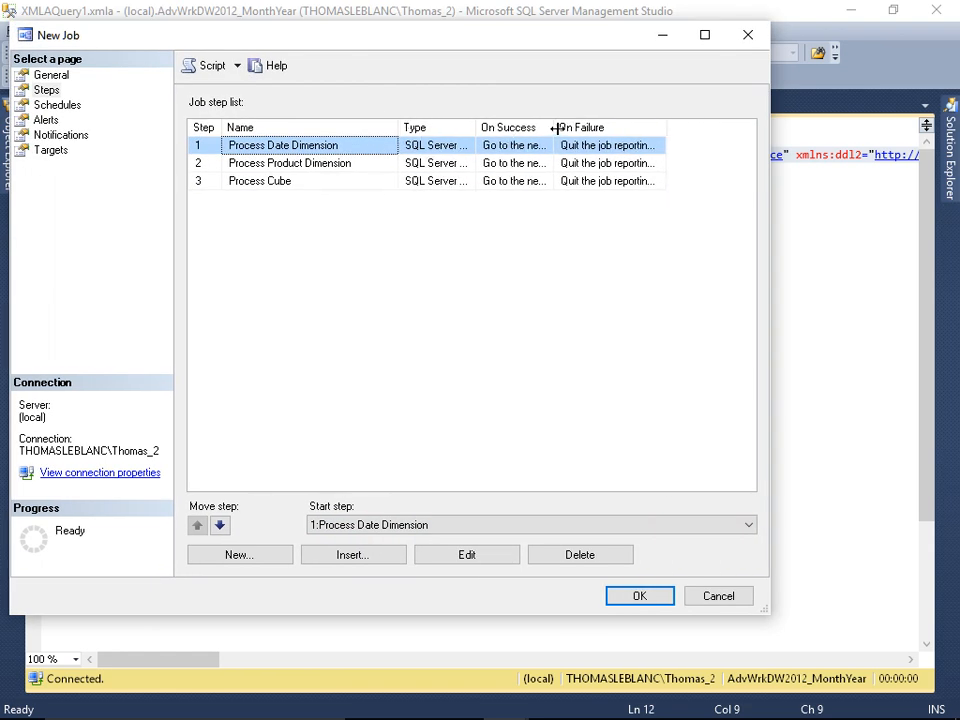
{"action": "left_click_drag", "start_coordinate": [553, 128], "coordinate": [596, 128]}
{"action": "double_click", "coordinate": [709, 128]}
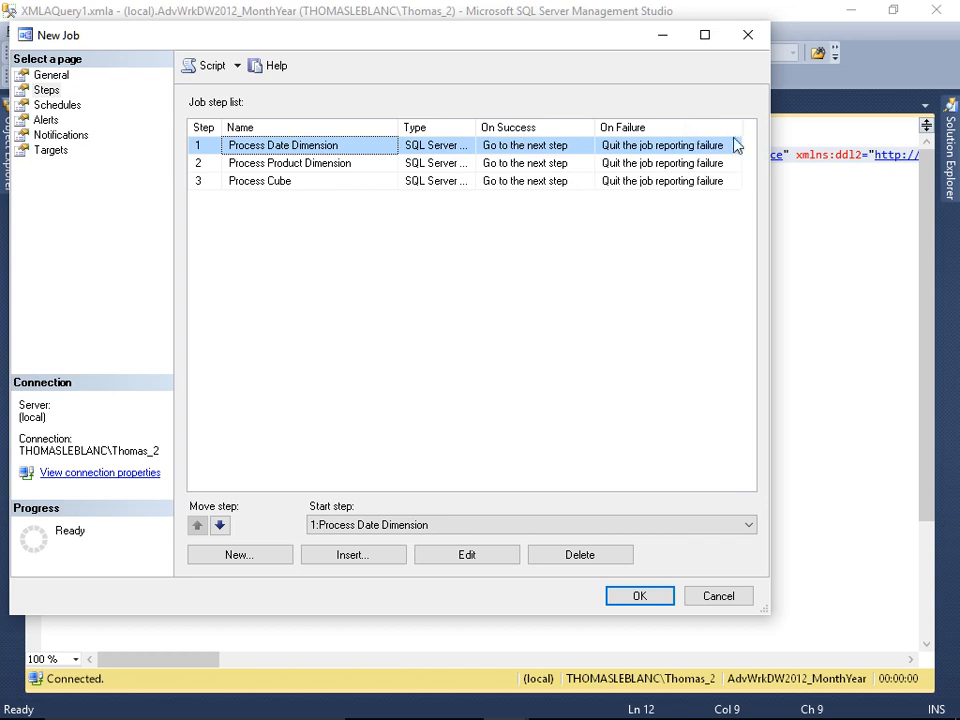
{"action": "left_click", "coordinate": [667, 150]}
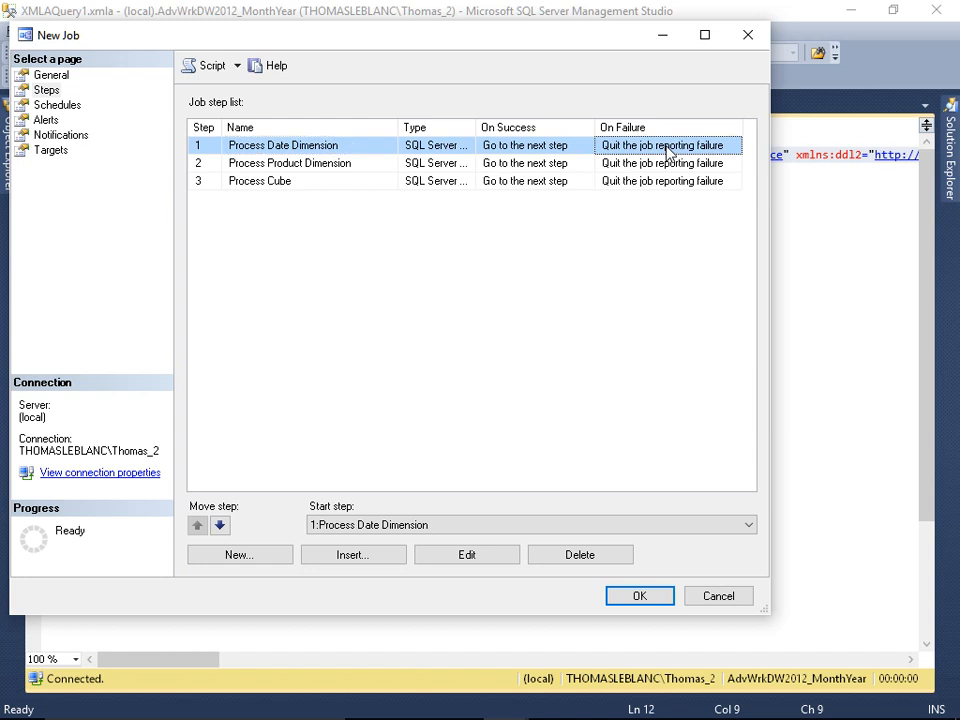
Step: Try an e-mail notification for when the job completes and switch it off again
{"action": "left_click", "coordinate": [44, 92]}
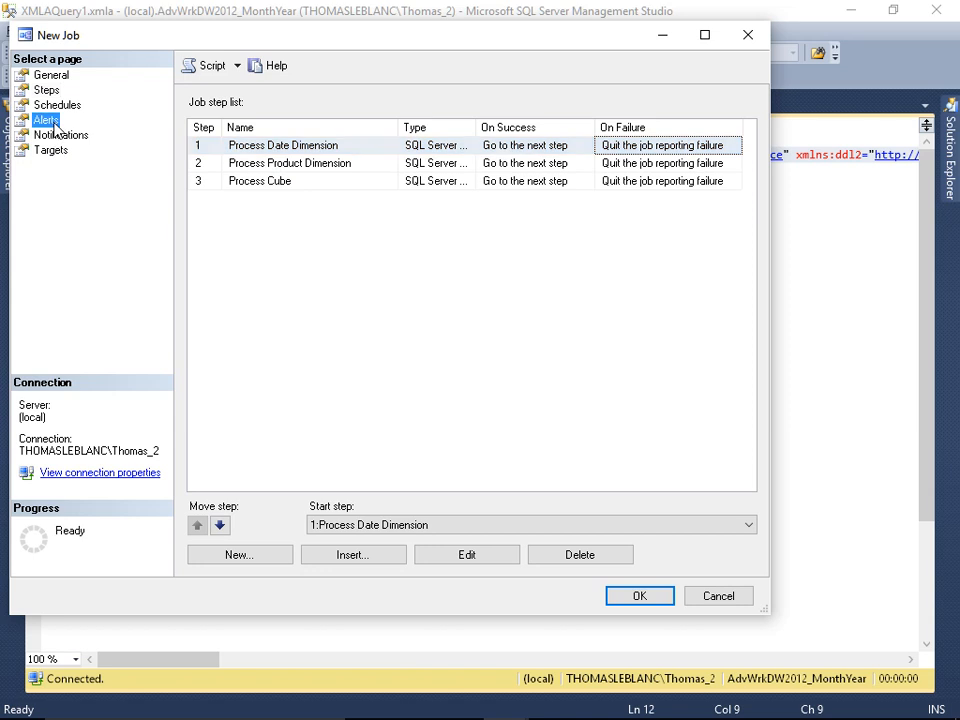
{"action": "left_click", "coordinate": [50, 122]}
{"action": "left_click", "coordinate": [60, 134]}
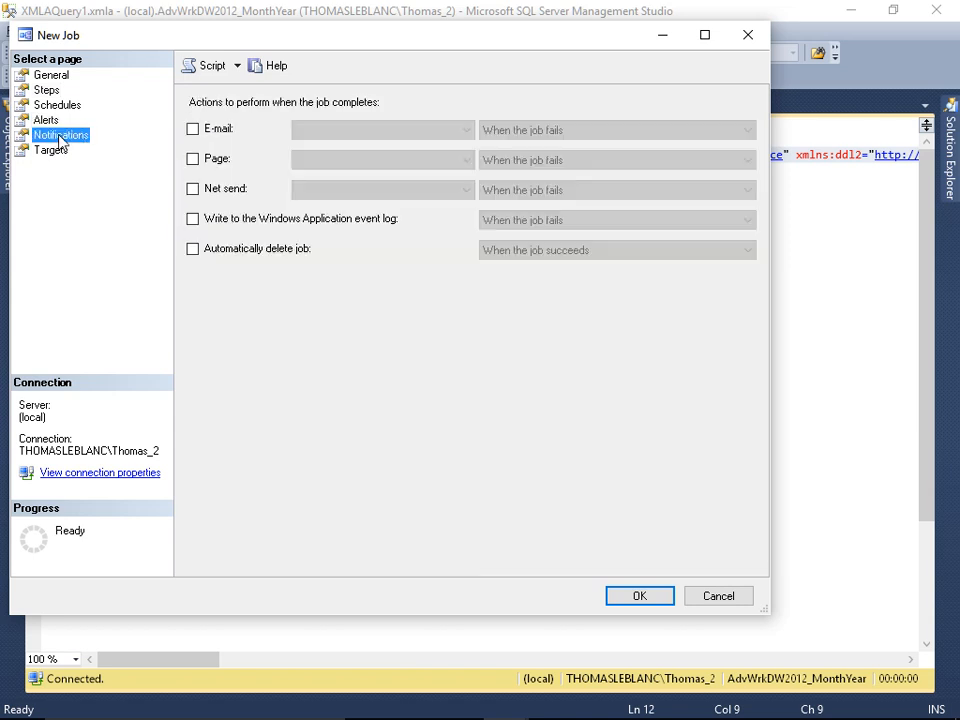
{"action": "left_click", "coordinate": [214, 131]}
{"action": "left_click", "coordinate": [350, 133]}
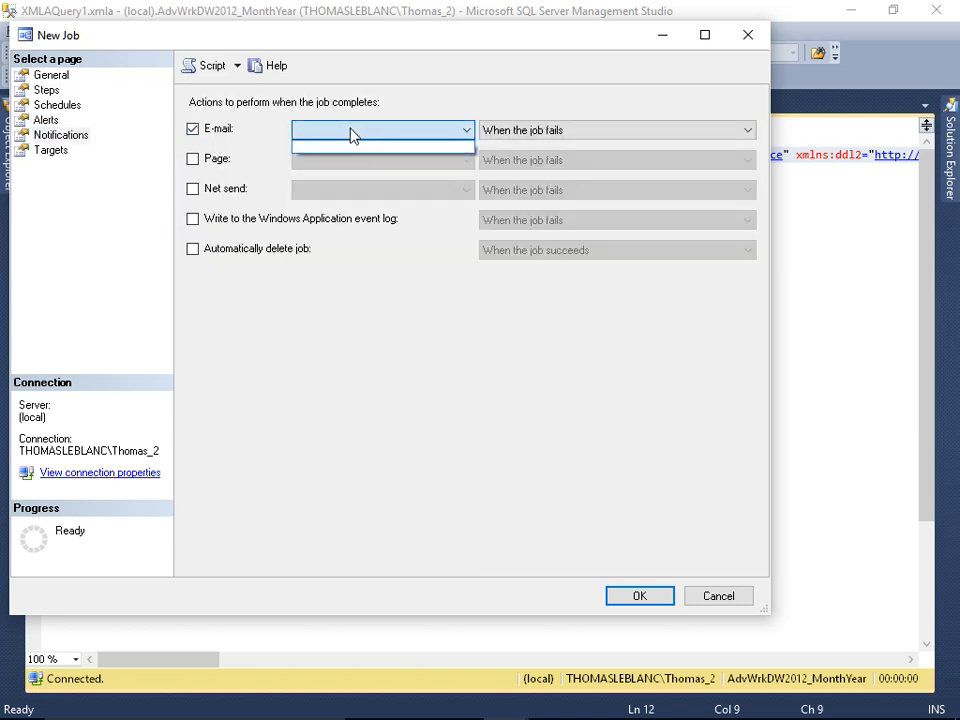
{"action": "left_click", "coordinate": [537, 138]}
{"action": "left_click", "coordinate": [537, 138]}
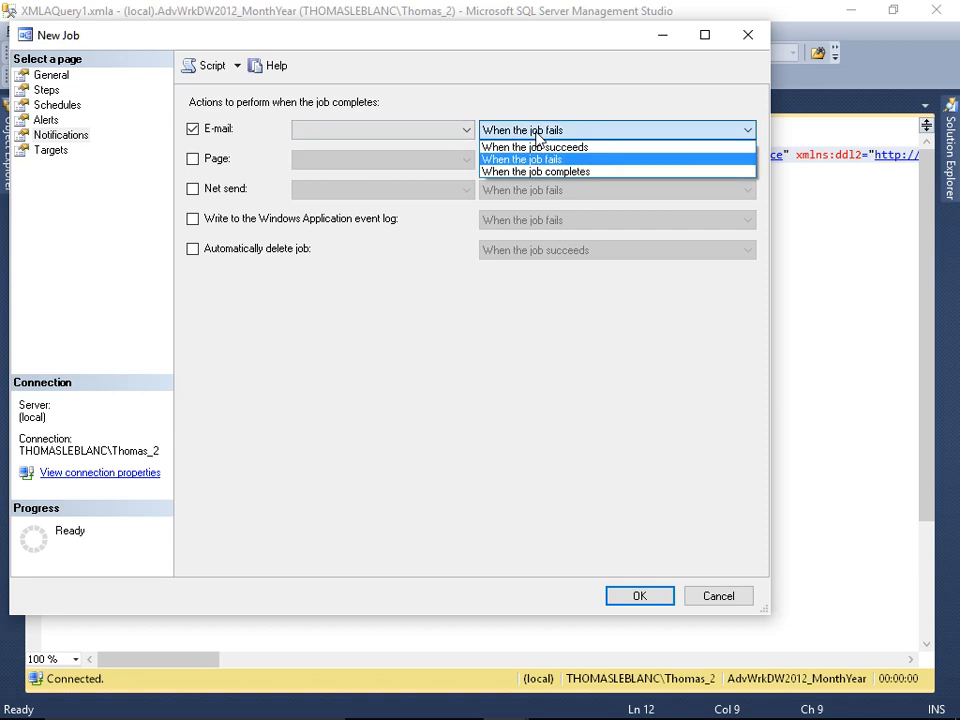
{"action": "left_click", "coordinate": [575, 172]}
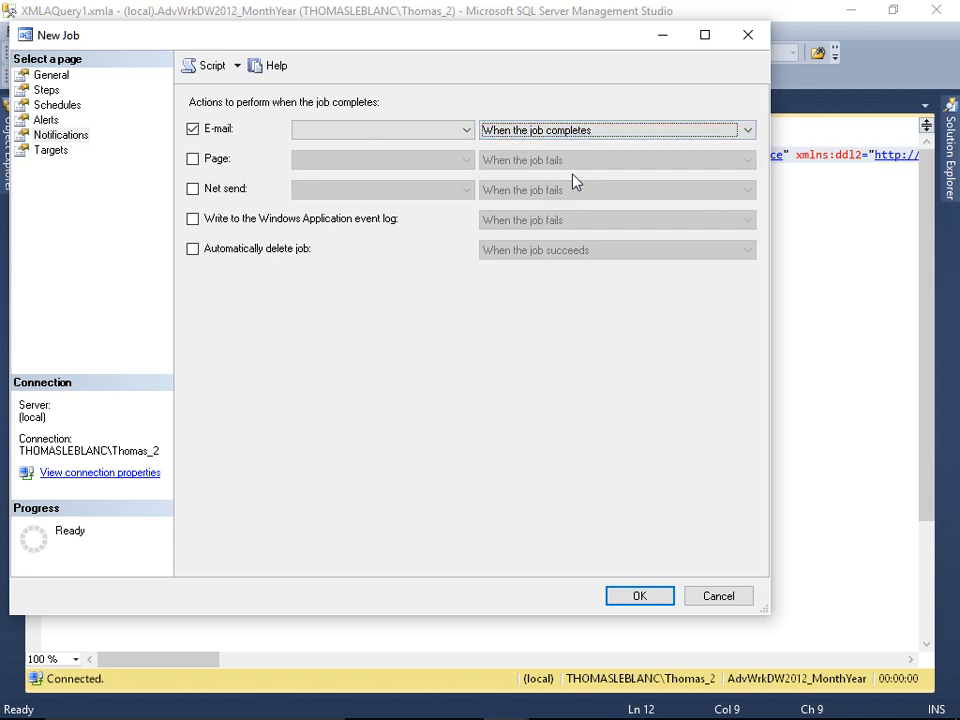
{"action": "left_click", "coordinate": [230, 130]}
Step: Start a new schedule for the job and name it "Nightly cube processing"
{"action": "left_click", "coordinate": [59, 105]}
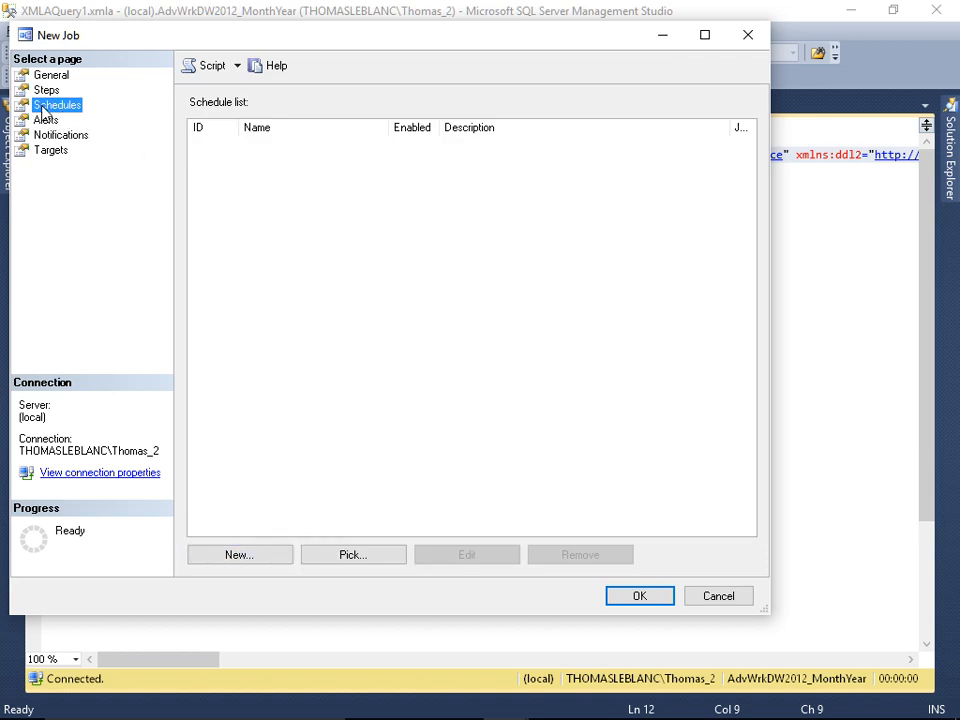
{"action": "left_click", "coordinate": [259, 555]}
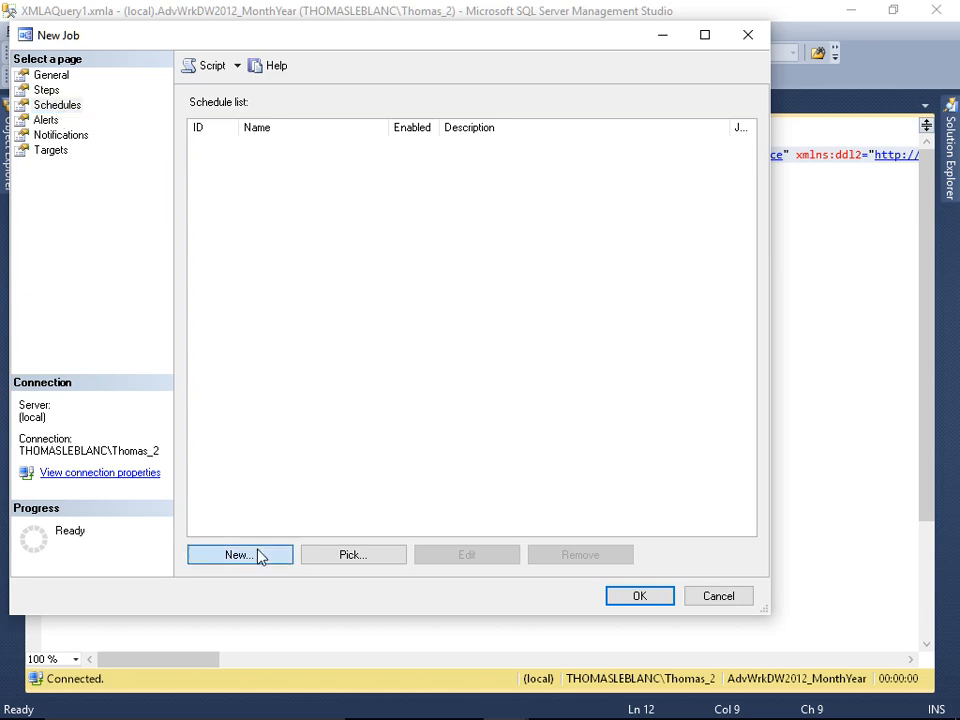
{"action": "type", "text": "Nightly c"}
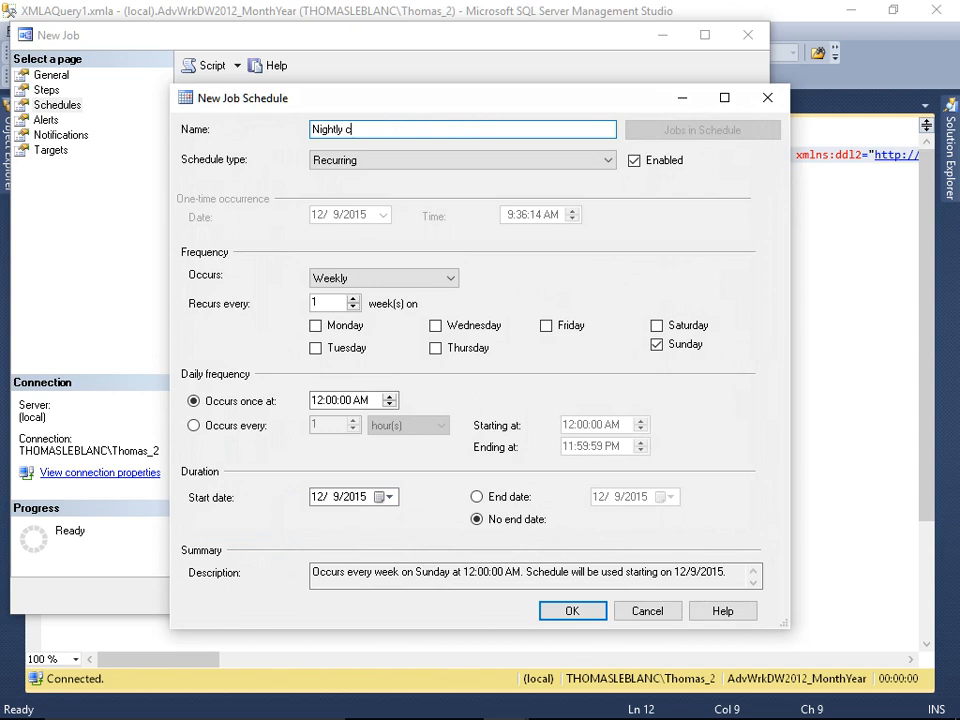
{"action": "type", "text": "ube processing"}
{"action": "key", "text": "Tab"}
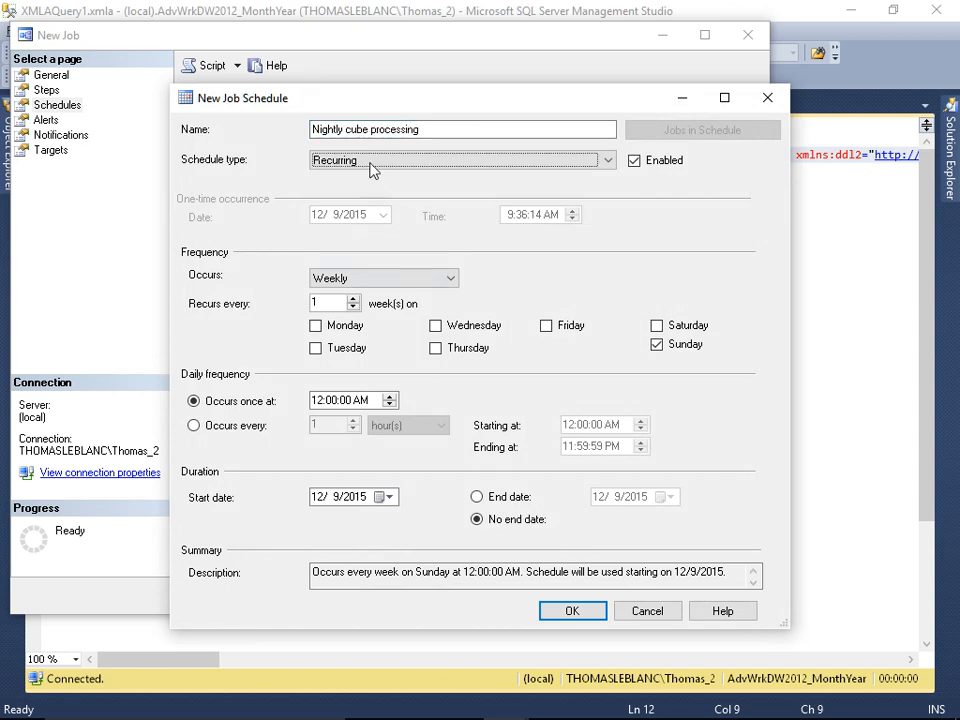
Step: Try the One time schedule type and return the schedule to Recurring, keeping it enabled
{"action": "left_click", "coordinate": [372, 165]}
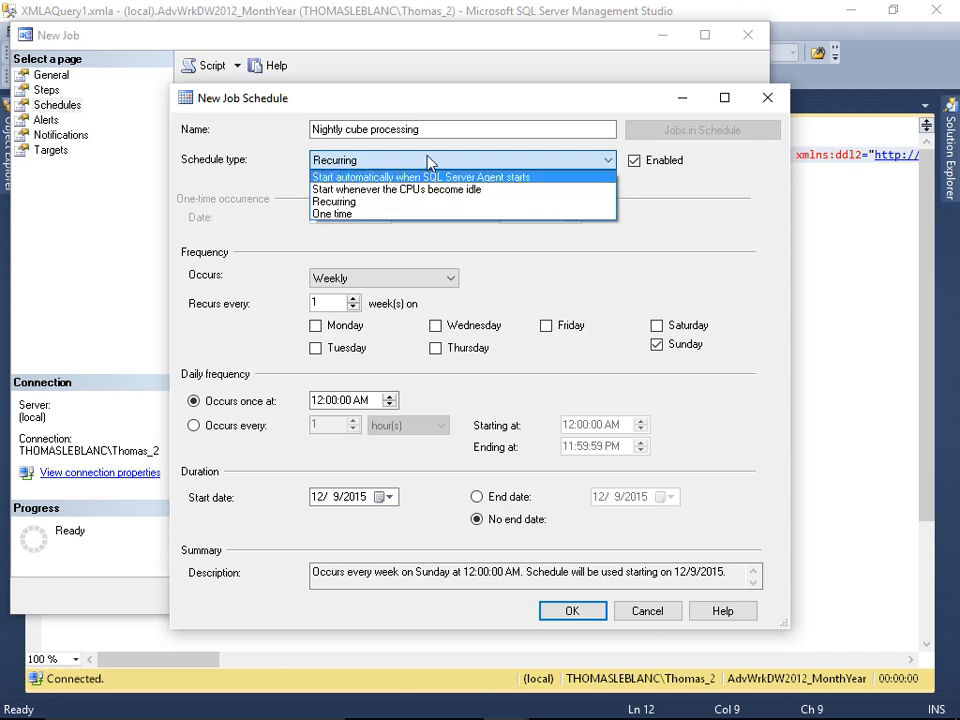
{"action": "left_click", "coordinate": [428, 161]}
{"action": "left_click", "coordinate": [634, 163]}
{"action": "left_click", "coordinate": [634, 162]}
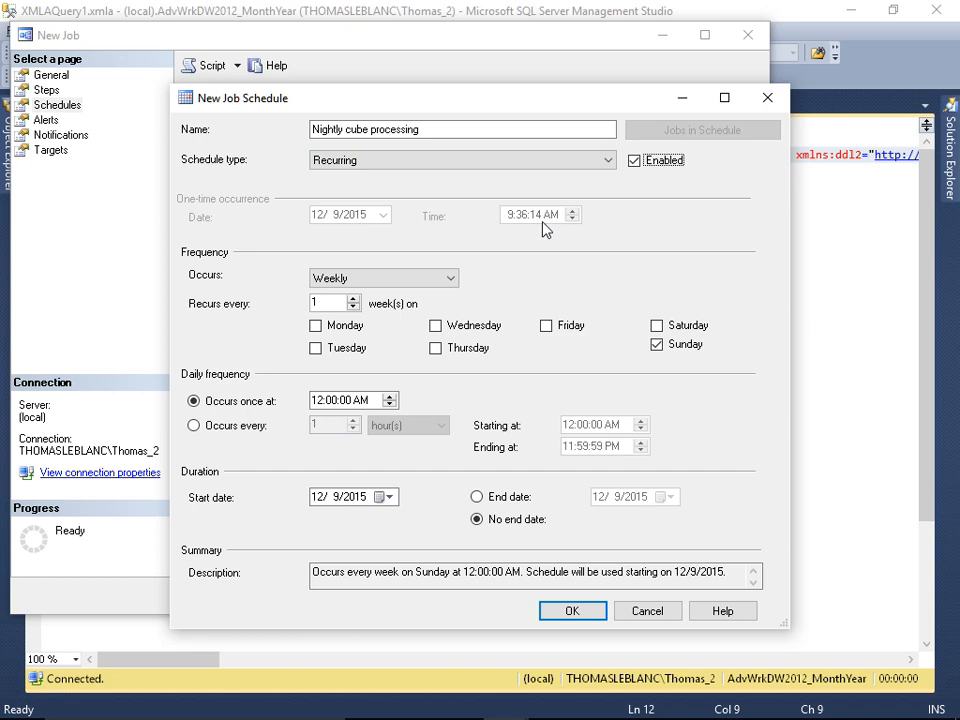
{"action": "left_click", "coordinate": [368, 161]}
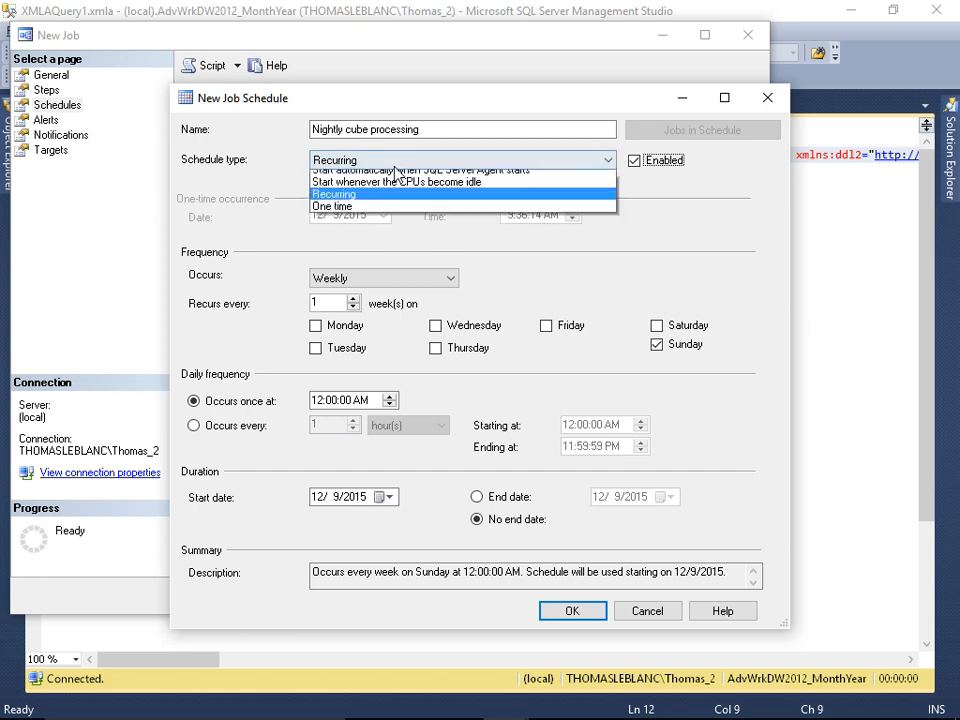
{"action": "left_click", "coordinate": [368, 213]}
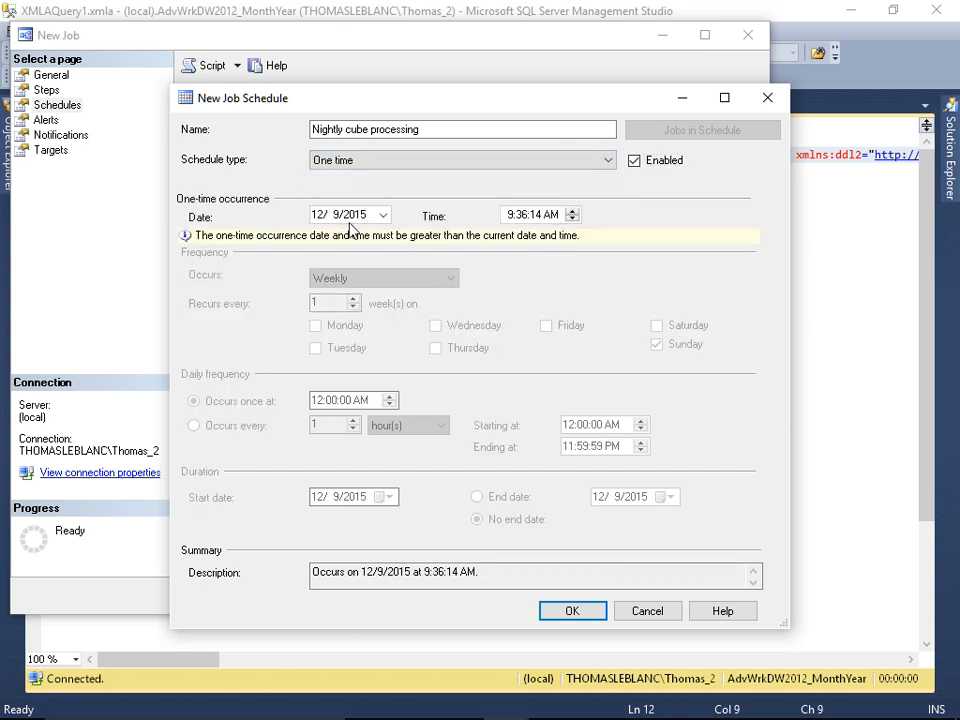
{"action": "left_click", "coordinate": [610, 160]}
{"action": "left_click", "coordinate": [341, 201]}
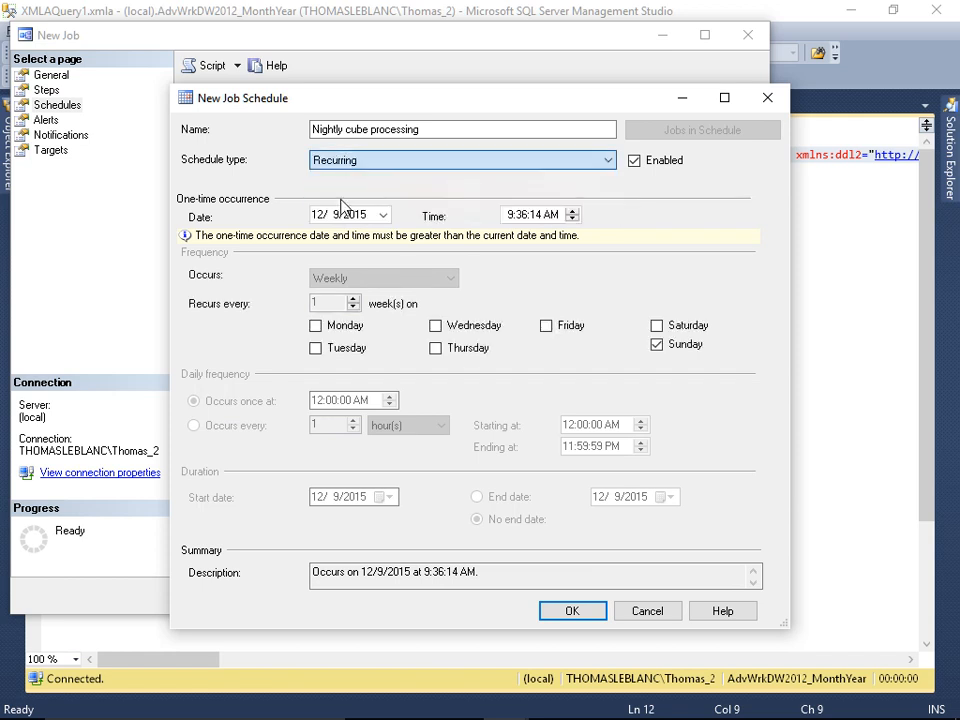
Step: Set the schedule to recur weekly on Monday through Friday and Sunday, leaving Saturday out
{"action": "left_click", "coordinate": [344, 277]}
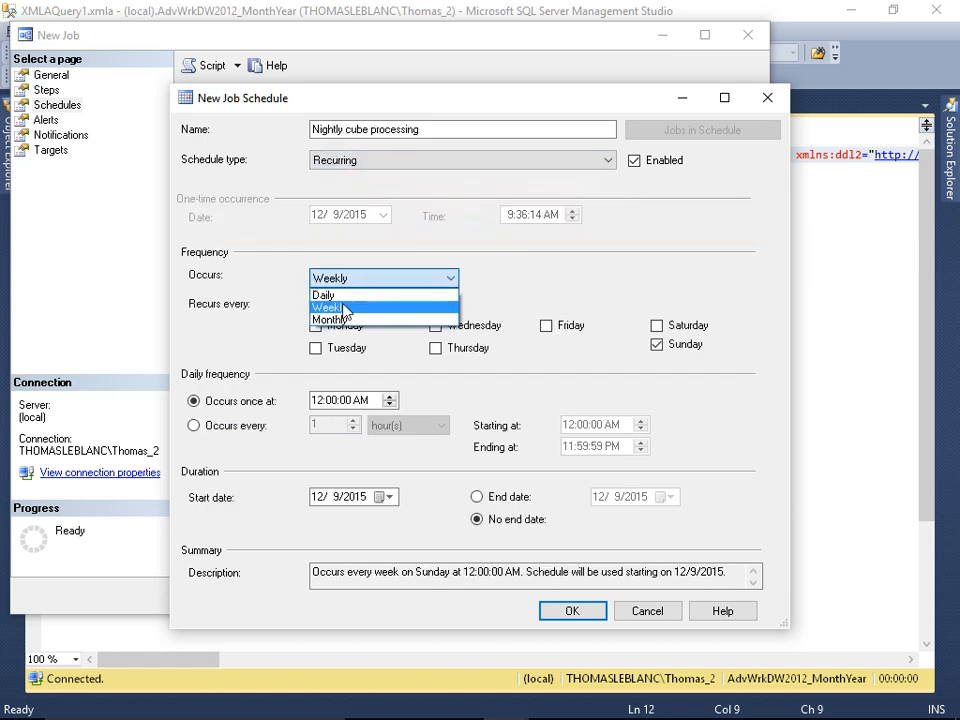
{"action": "left_click", "coordinate": [343, 296]}
{"action": "left_click", "coordinate": [349, 278]}
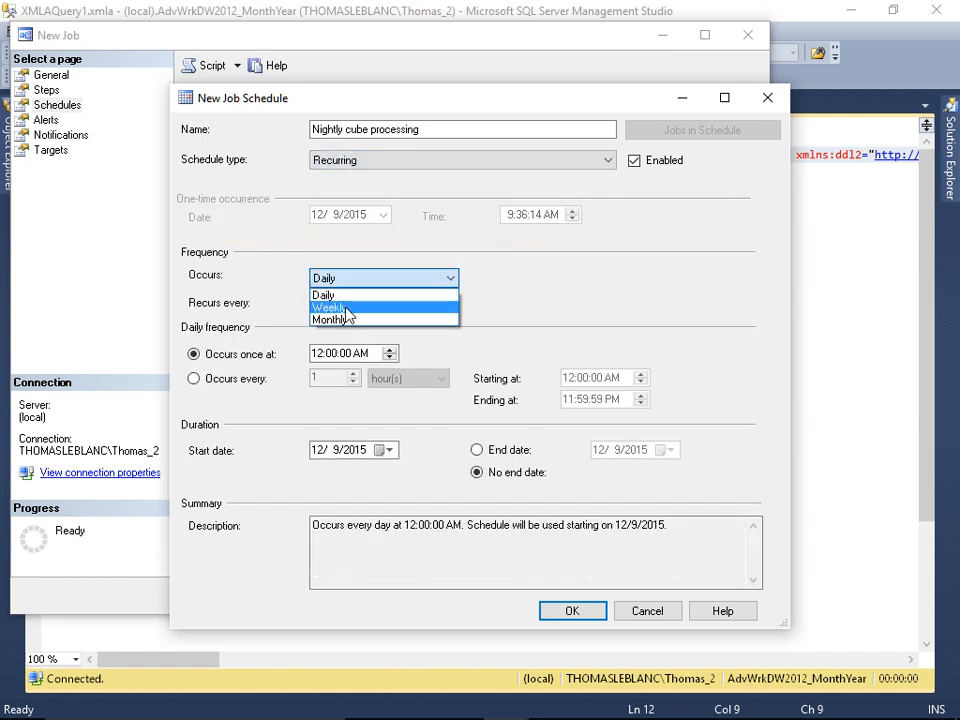
{"action": "left_click", "coordinate": [345, 307]}
{"action": "left_click", "coordinate": [316, 325]}
{"action": "left_click", "coordinate": [316, 348]}
{"action": "left_click", "coordinate": [435, 326]}
{"action": "left_click", "coordinate": [435, 348]}
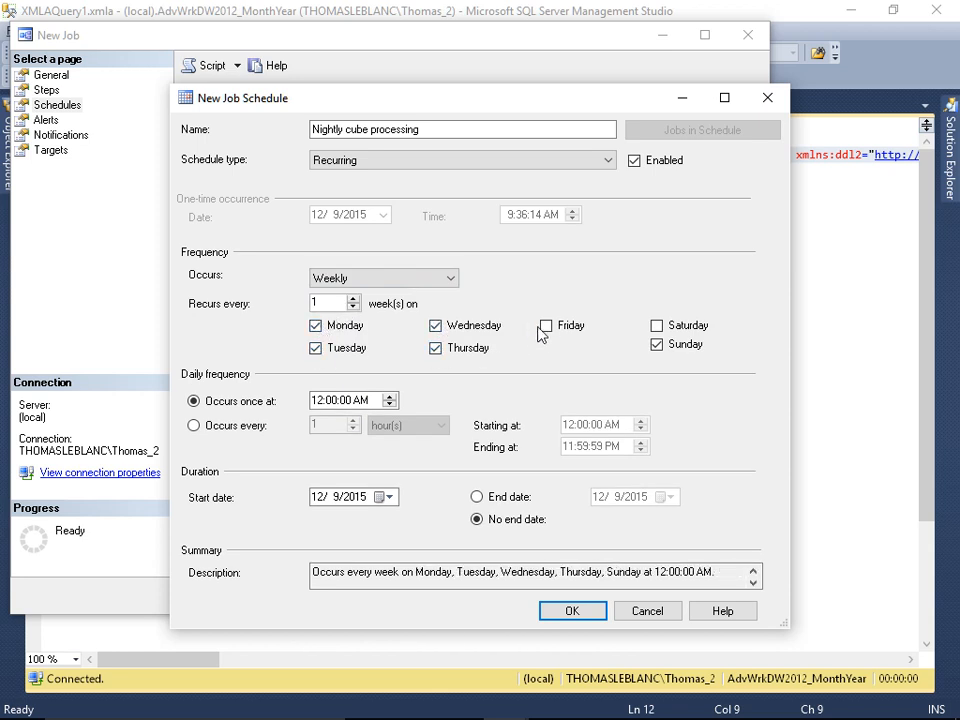
{"action": "left_click", "coordinate": [546, 326]}
{"action": "left_click", "coordinate": [657, 345]}
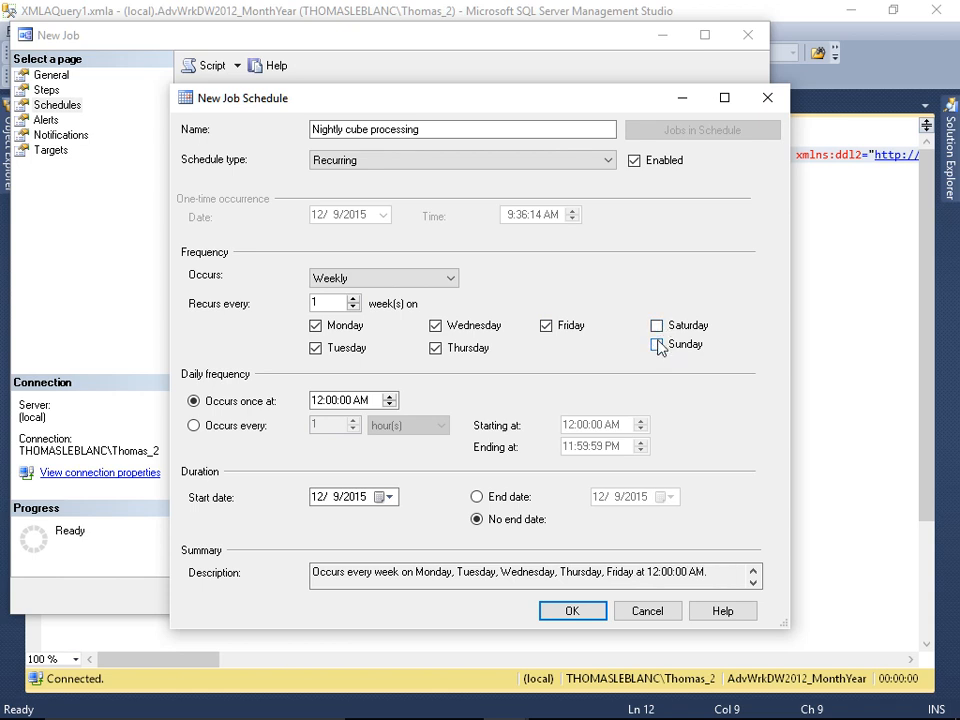
{"action": "left_click", "coordinate": [657, 346]}
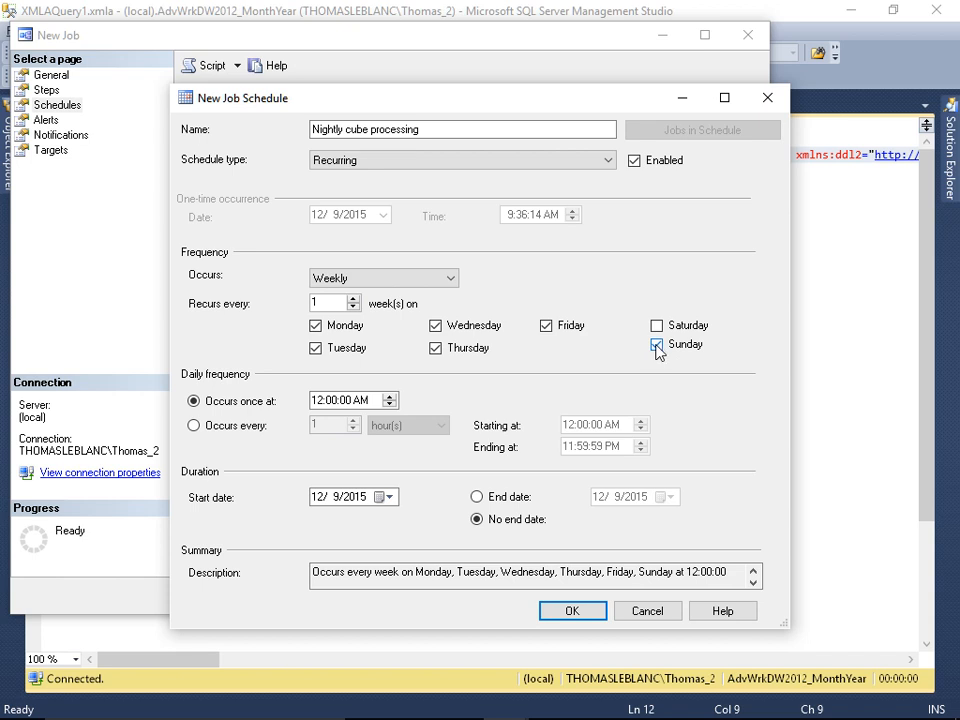
Step: Set the schedule's daily frequency to occur once at 11:00:00 PM
{"action": "left_click", "coordinate": [317, 400]}
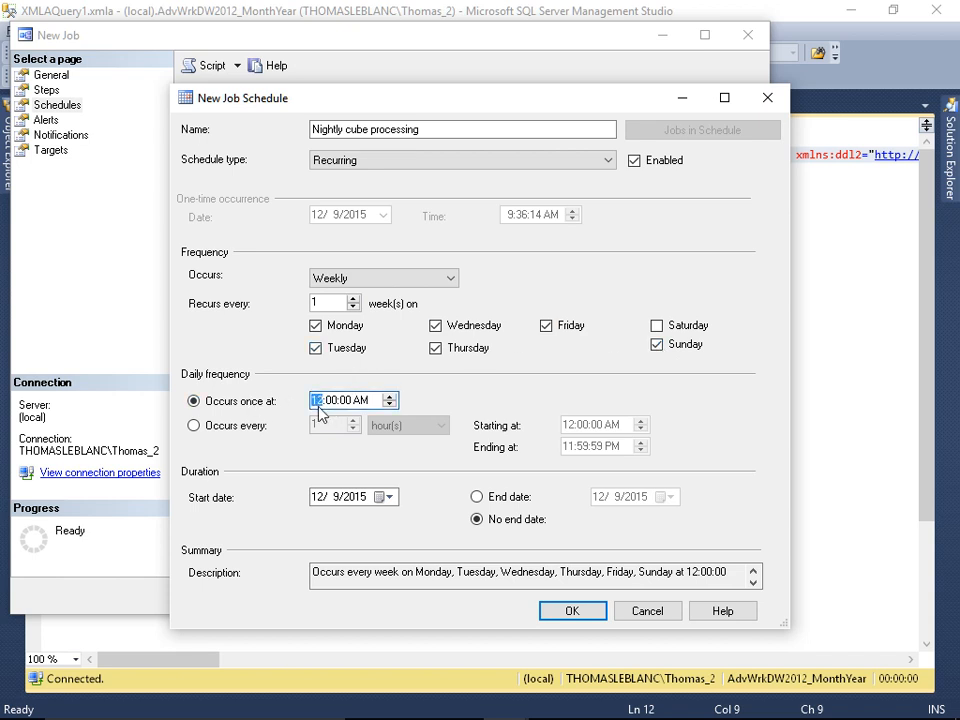
{"action": "type", "text": "11"}
{"action": "left_click", "coordinate": [360, 400]}
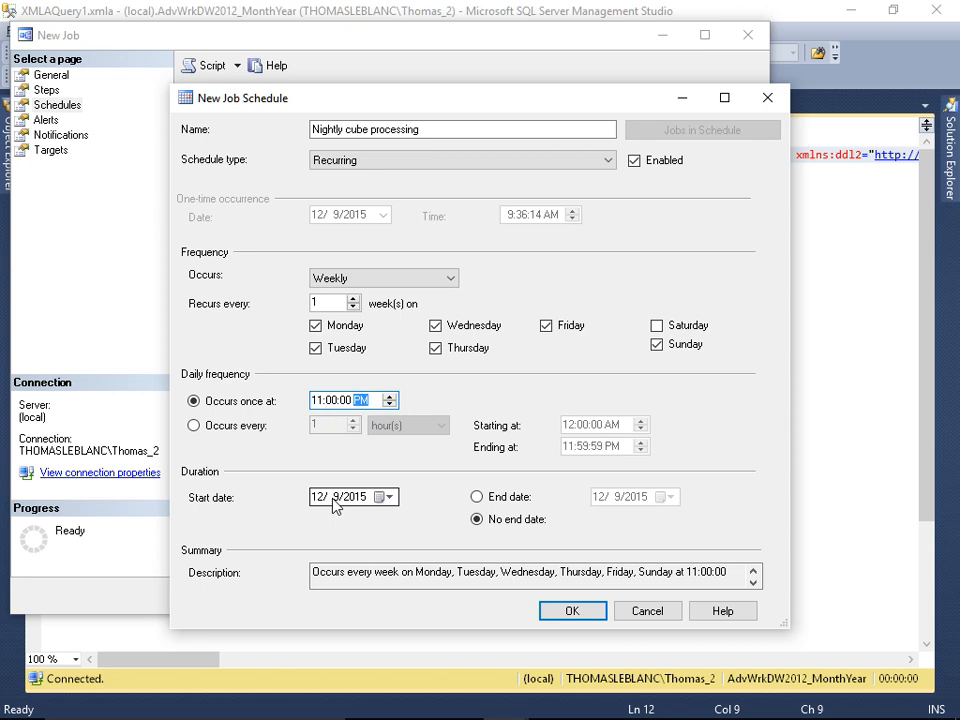
Step: Try the schedule's end date option and return it to no end date
{"action": "left_click", "coordinate": [490, 502]}
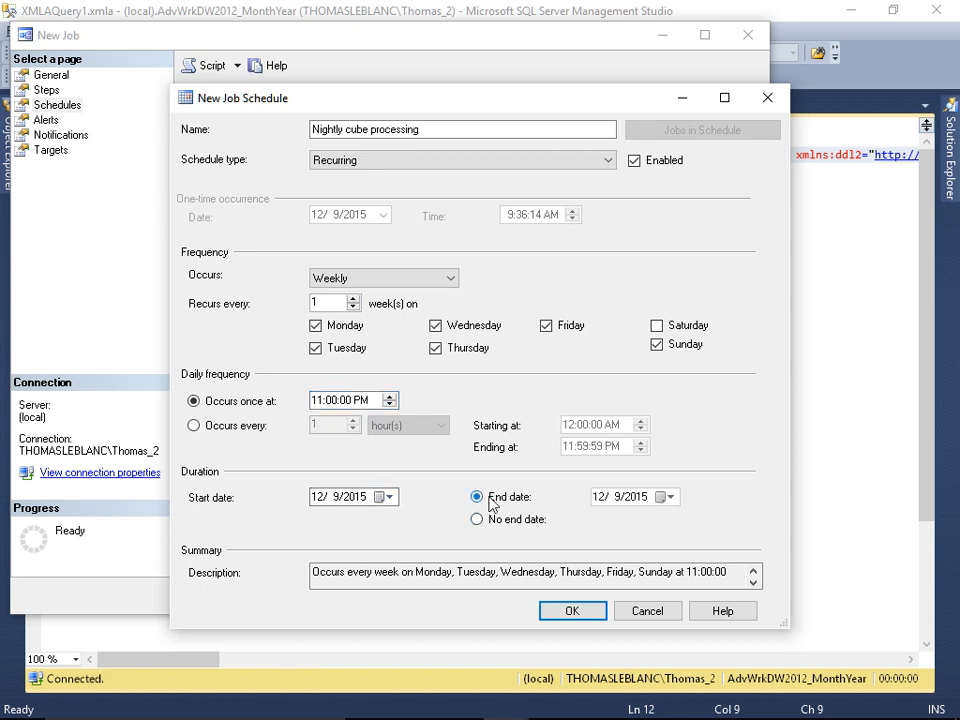
{"action": "left_click", "coordinate": [494, 521]}
{"action": "left_click", "coordinate": [505, 500]}
{"action": "left_click", "coordinate": [669, 497]}
{"action": "left_click", "coordinate": [667, 497]}
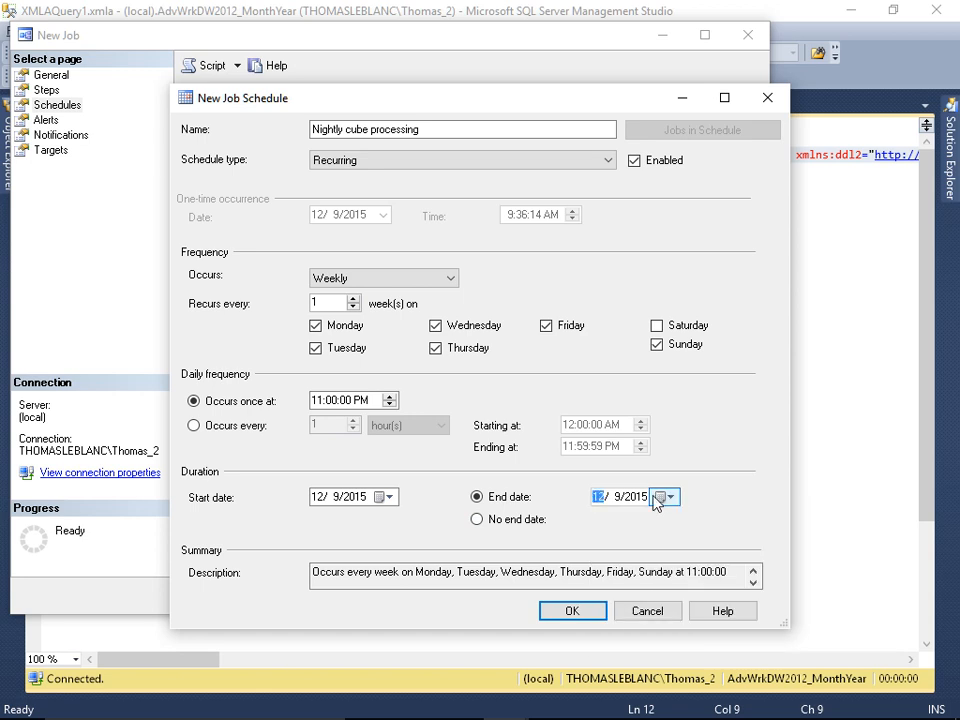
{"action": "left_click", "coordinate": [478, 520]}
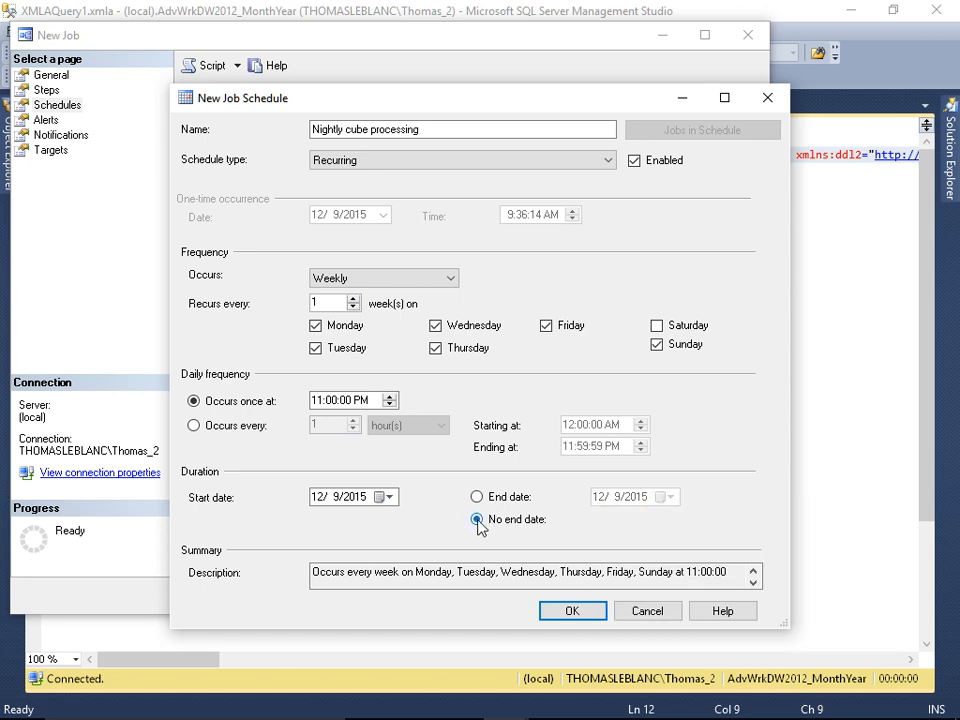
Step: Save the nightly schedule and create the job with its three processing steps
{"action": "left_click", "coordinate": [572, 611]}
{"action": "left_click", "coordinate": [630, 598]}
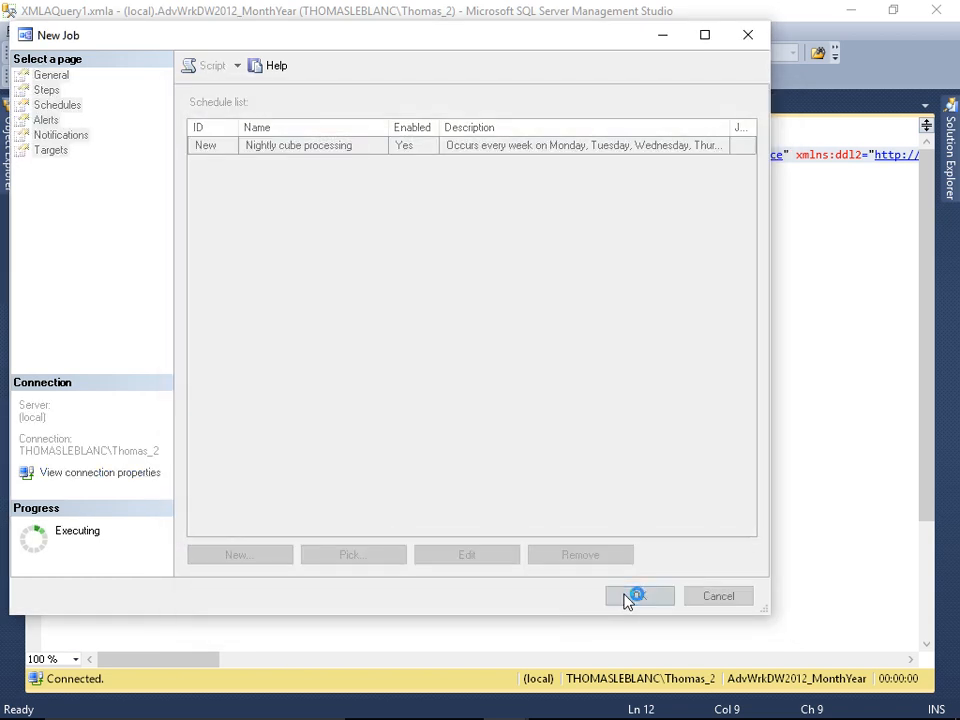
Step: Open the Job Activity Monitor at full size and check the next run of the Process Dimension and Cube job
{"action": "left_click", "coordinate": [10, 180]}
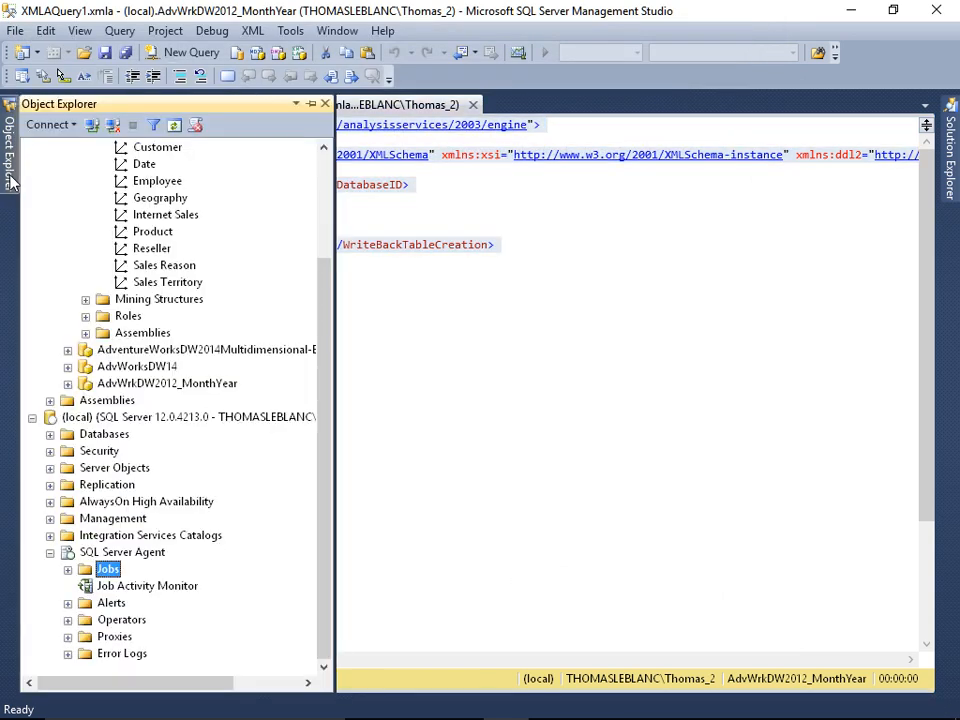
{"action": "double_click", "coordinate": [149, 589]}
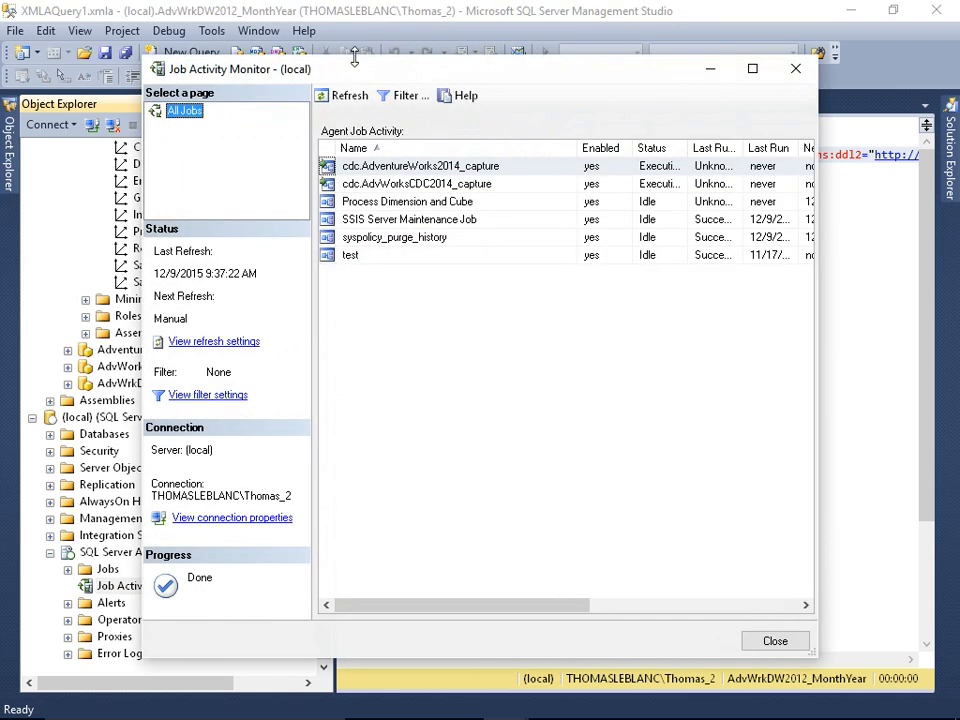
{"action": "double_click", "coordinate": [352, 70]}
{"action": "left_click", "coordinate": [287, 140]}
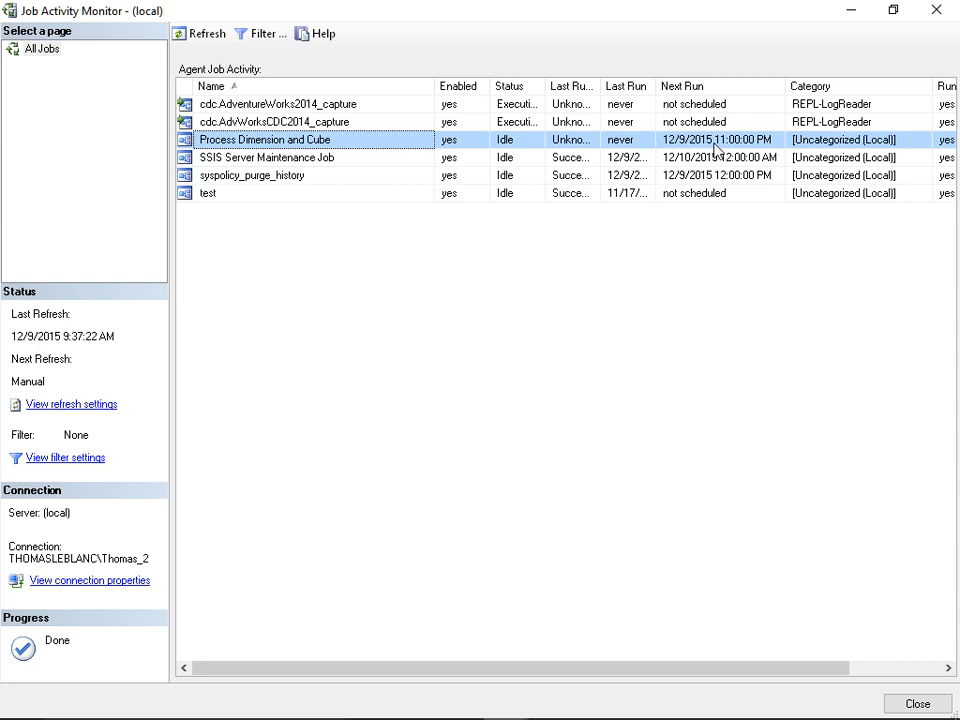
Step: Start the Process Dimension and Cube job manually from step 1, Process Date Dimension, and dismiss the start report
{"action": "right_click", "coordinate": [275, 150]}
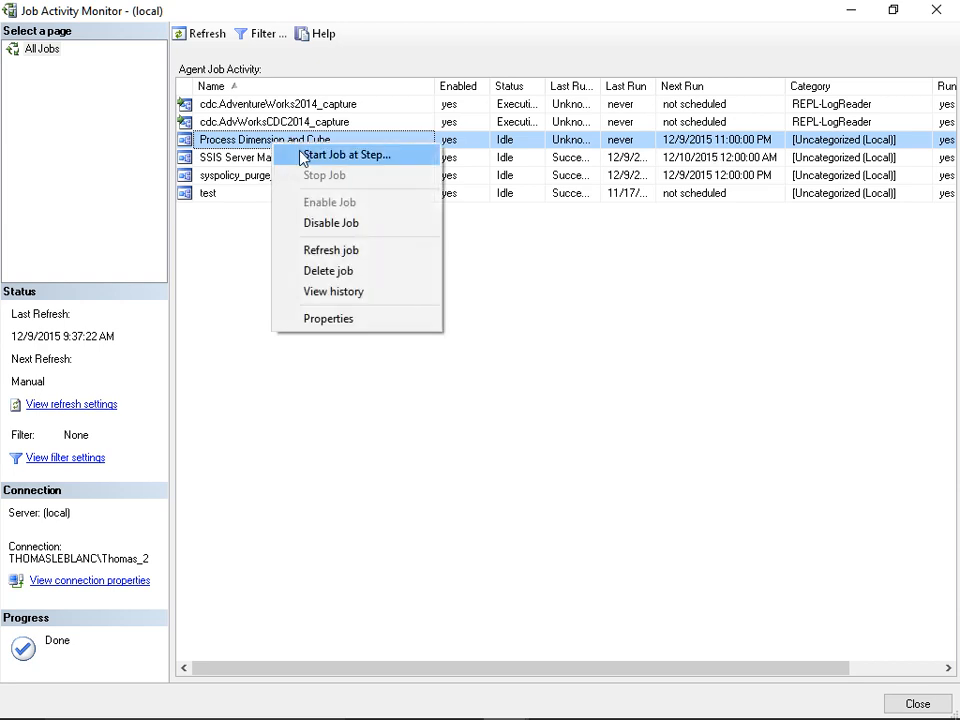
{"action": "left_click", "coordinate": [302, 156]}
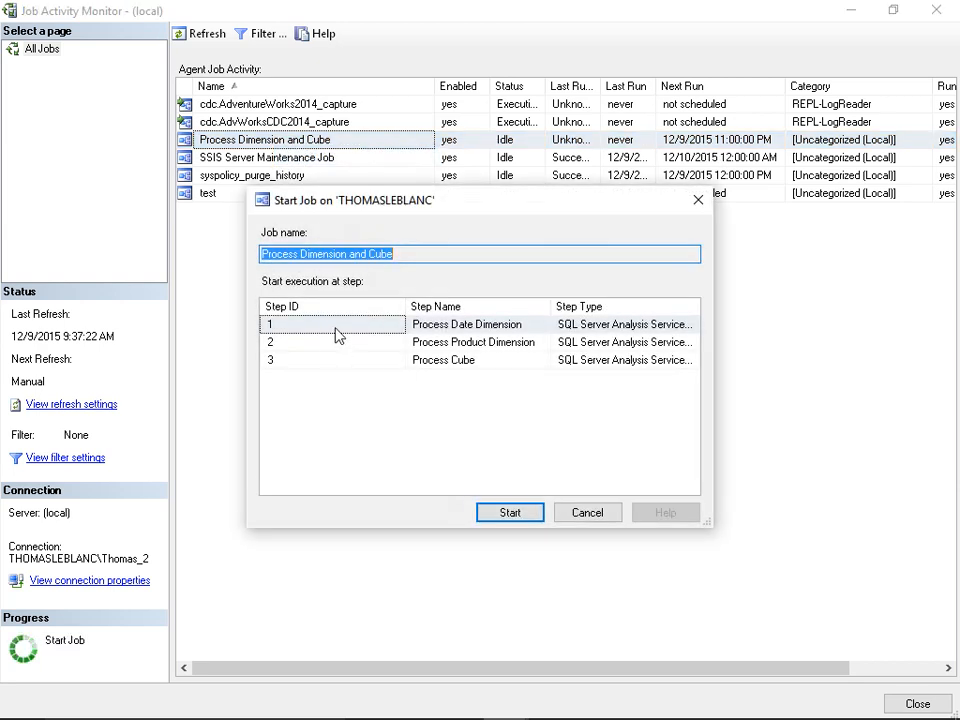
{"action": "left_click", "coordinate": [336, 343]}
{"action": "key", "text": "Up"}
{"action": "key", "text": "Down"}
{"action": "key", "text": "Down"}
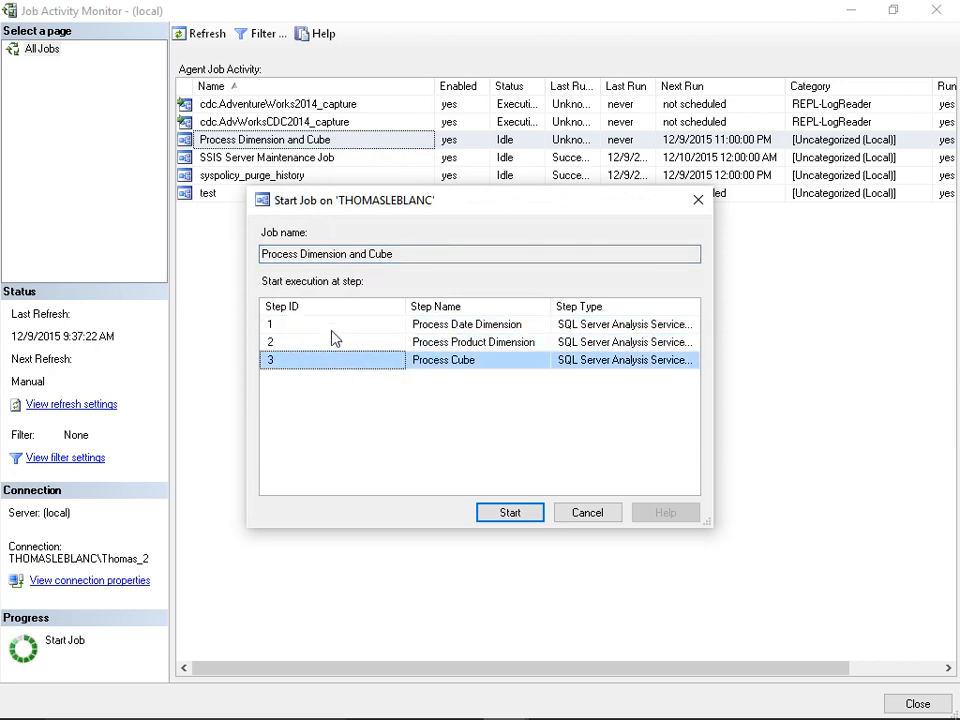
{"action": "left_click", "coordinate": [333, 328]}
{"action": "left_click", "coordinate": [501, 514]}
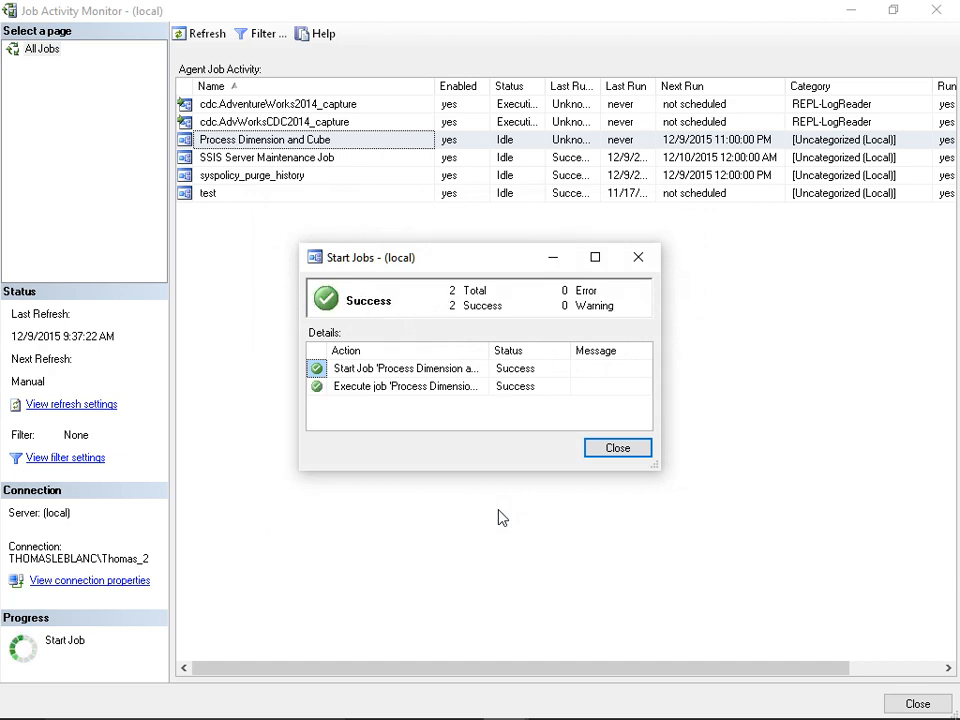
{"action": "left_click", "coordinate": [626, 450]}
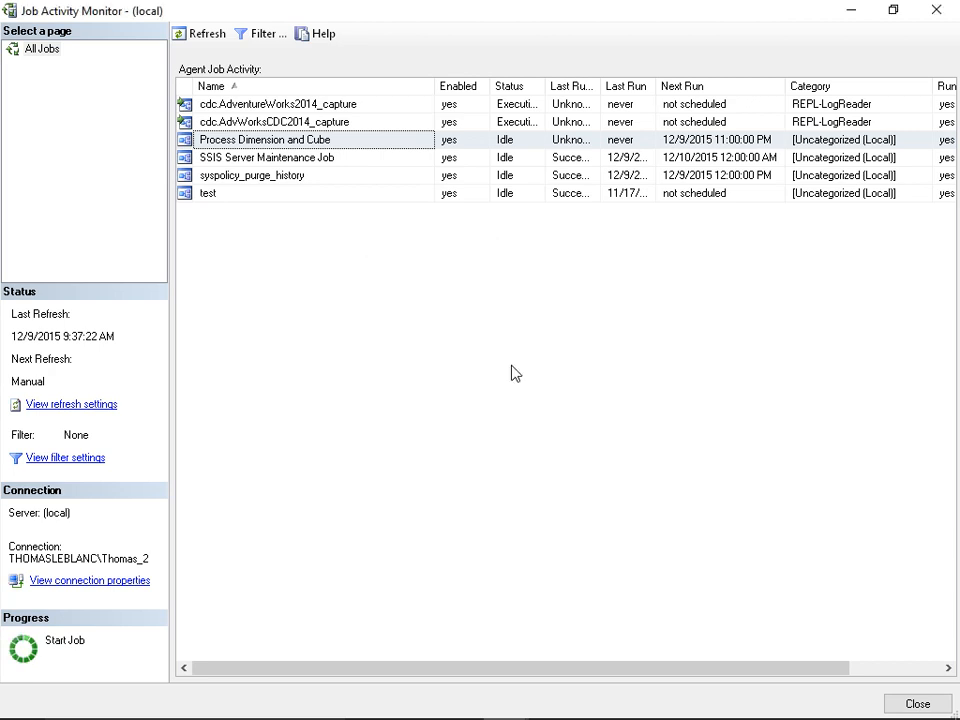
Step: View the history of the Process Dimension and Cube job at full size with its run expanded into individual steps
{"action": "left_click", "coordinate": [308, 145]}
{"action": "right_click", "coordinate": [308, 146]}
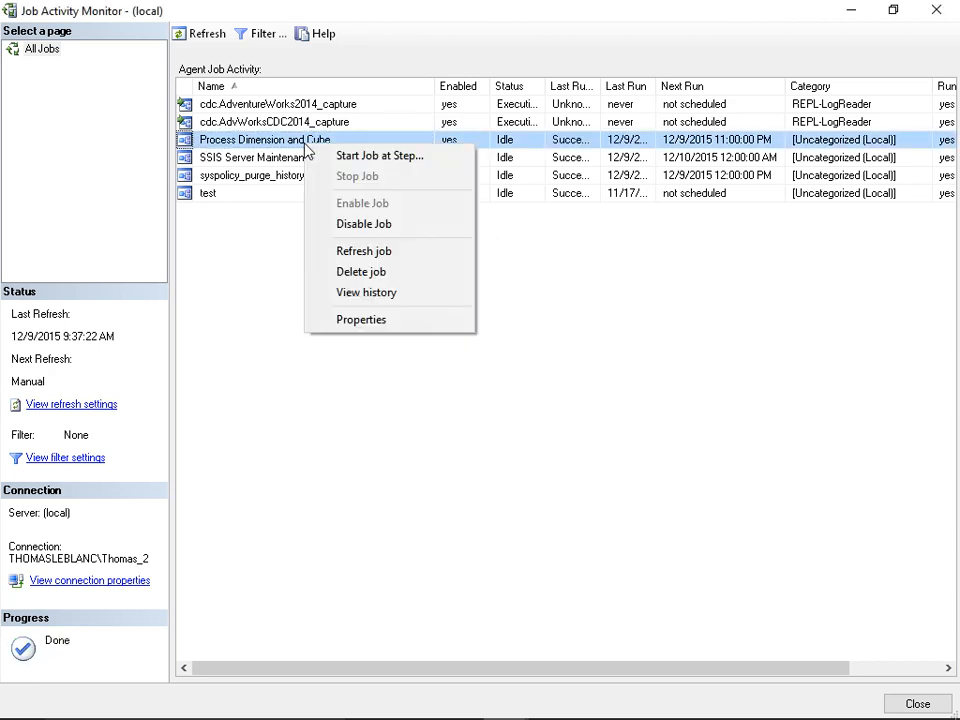
{"action": "left_click", "coordinate": [349, 296]}
{"action": "left_click", "coordinate": [370, 151]}
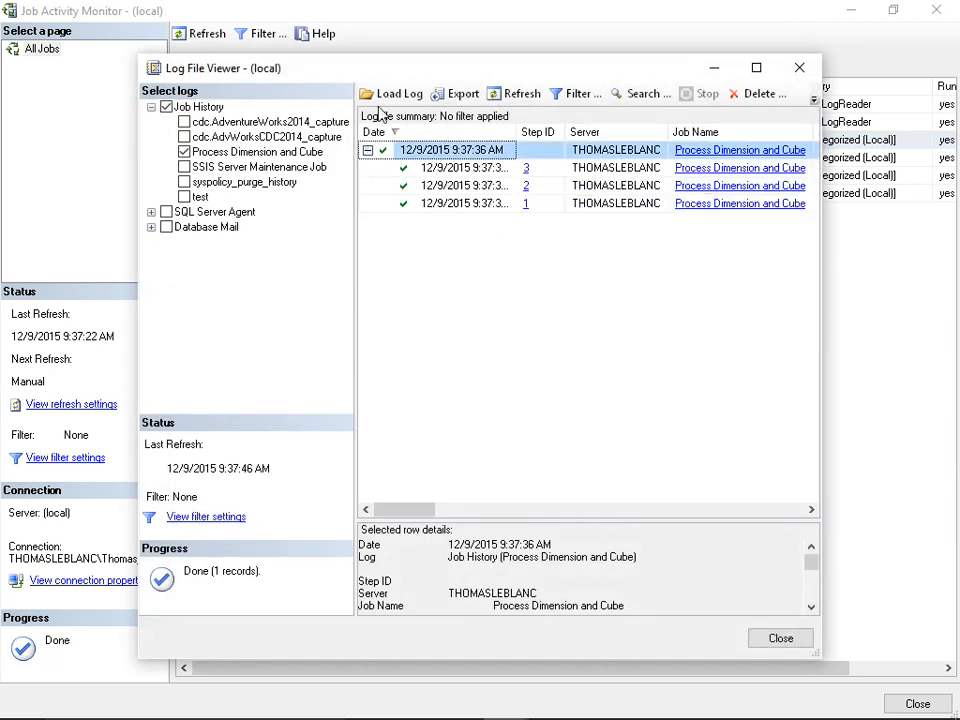
{"action": "double_click", "coordinate": [379, 72]}
Step: Enlarge the row details, examine the log messages of job steps 3, 2 and 1, and close the history
{"action": "left_click", "coordinate": [409, 108]}
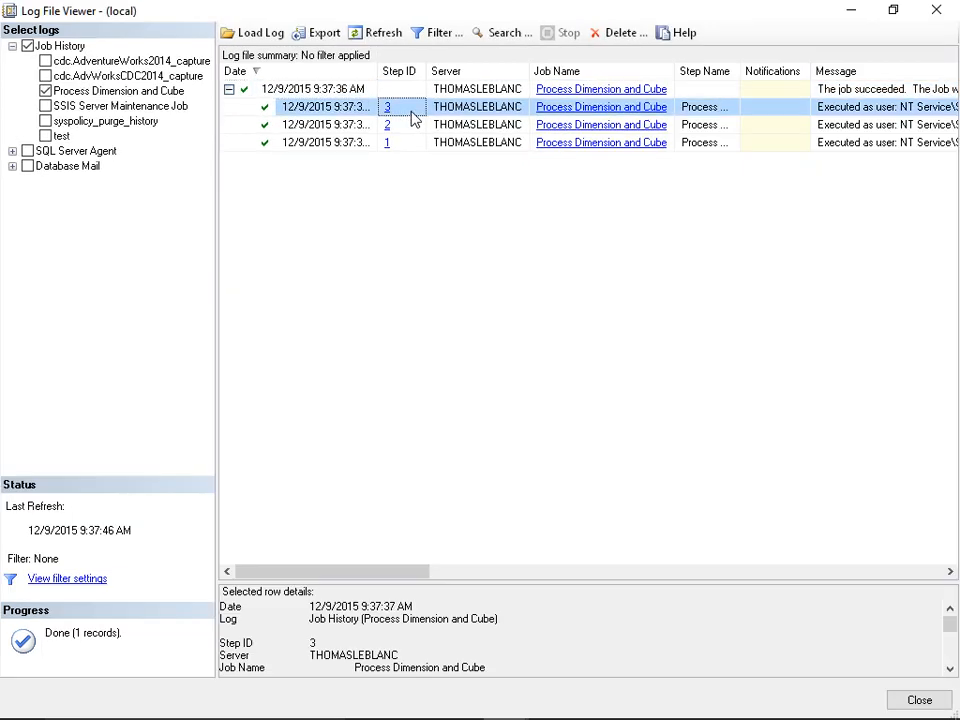
{"action": "left_click", "coordinate": [463, 571]}
{"action": "left_click_drag", "start_coordinate": [461, 583], "coordinate": [476, 257]}
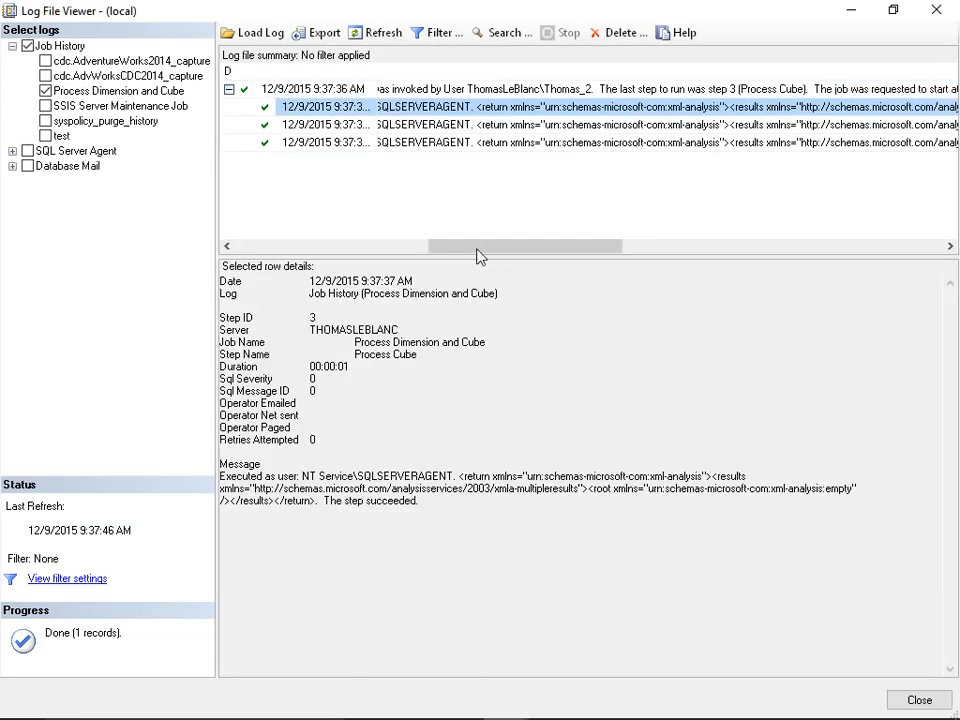
{"action": "left_click", "coordinate": [334, 125]}
{"action": "left_click", "coordinate": [334, 143]}
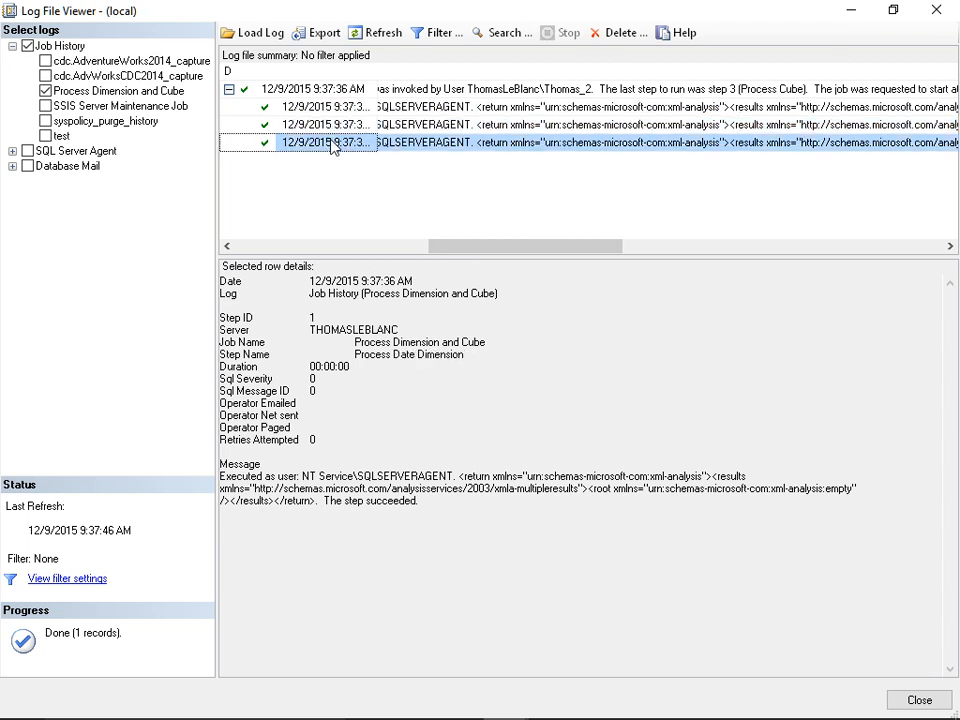
{"action": "left_click_drag", "start_coordinate": [450, 246], "coordinate": [252, 246]}
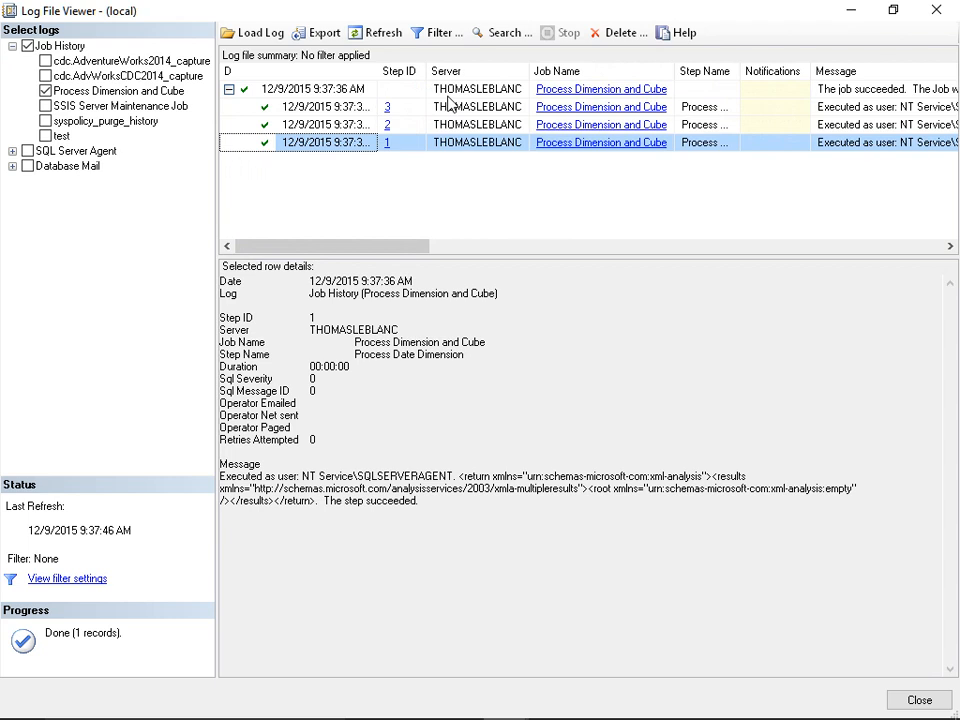
{"action": "key", "text": "Escape"}
Step: View the test job's history, expand its run, and enlarge the details of the product step to read its message
{"action": "left_click", "coordinate": [272, 196]}
{"action": "right_click", "coordinate": [272, 197]}
{"action": "left_click", "coordinate": [322, 339]}
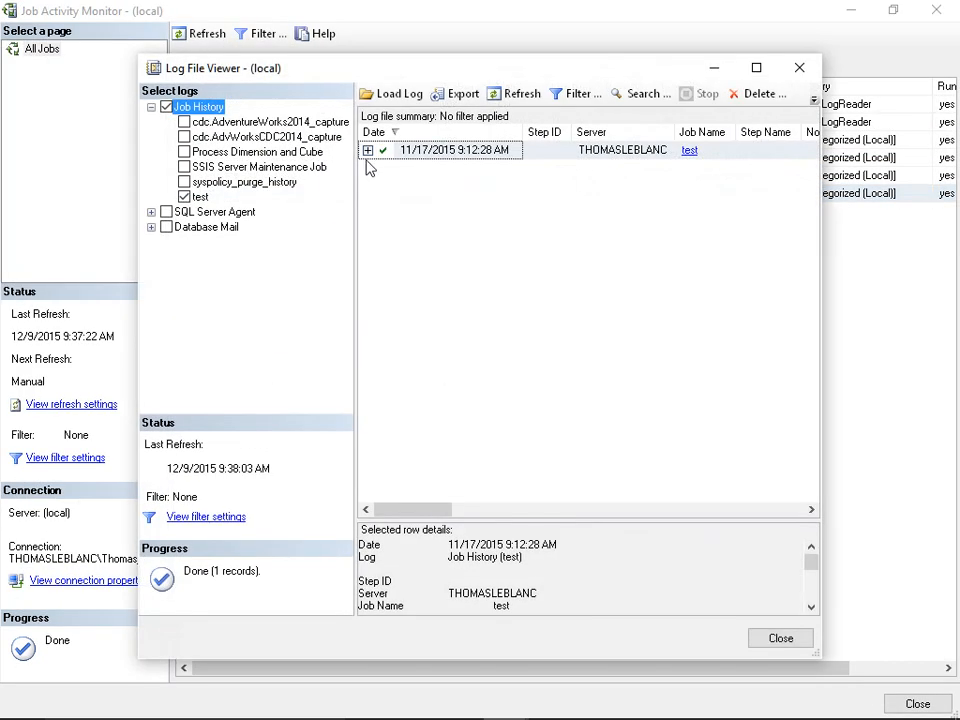
{"action": "left_click", "coordinate": [367, 150]}
{"action": "left_click", "coordinate": [452, 170]}
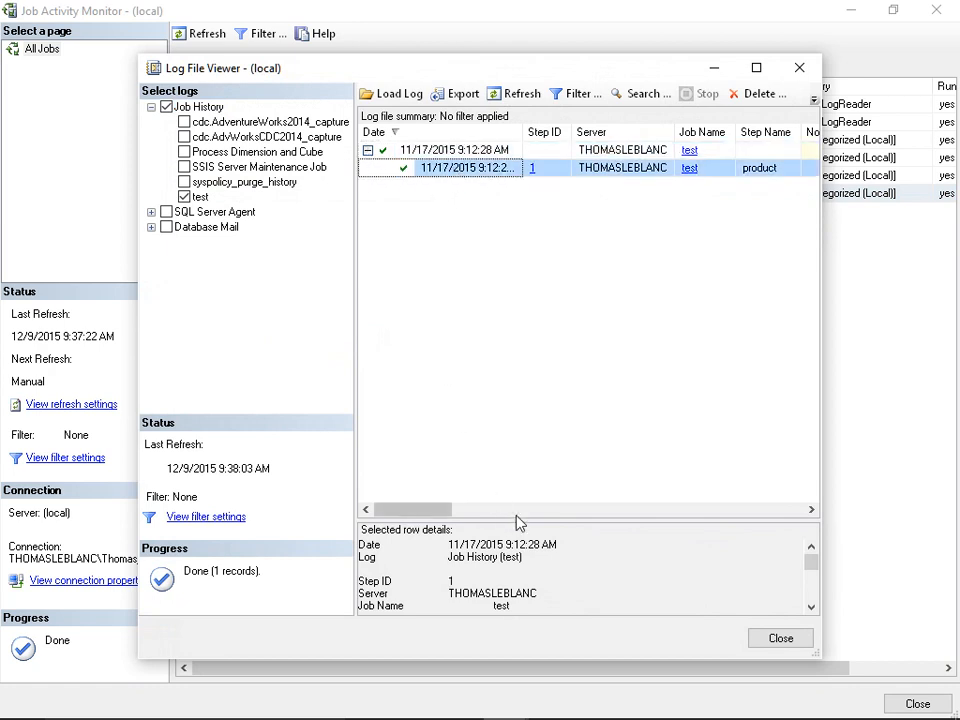
{"action": "left_click_drag", "start_coordinate": [514, 523], "coordinate": [521, 362]}
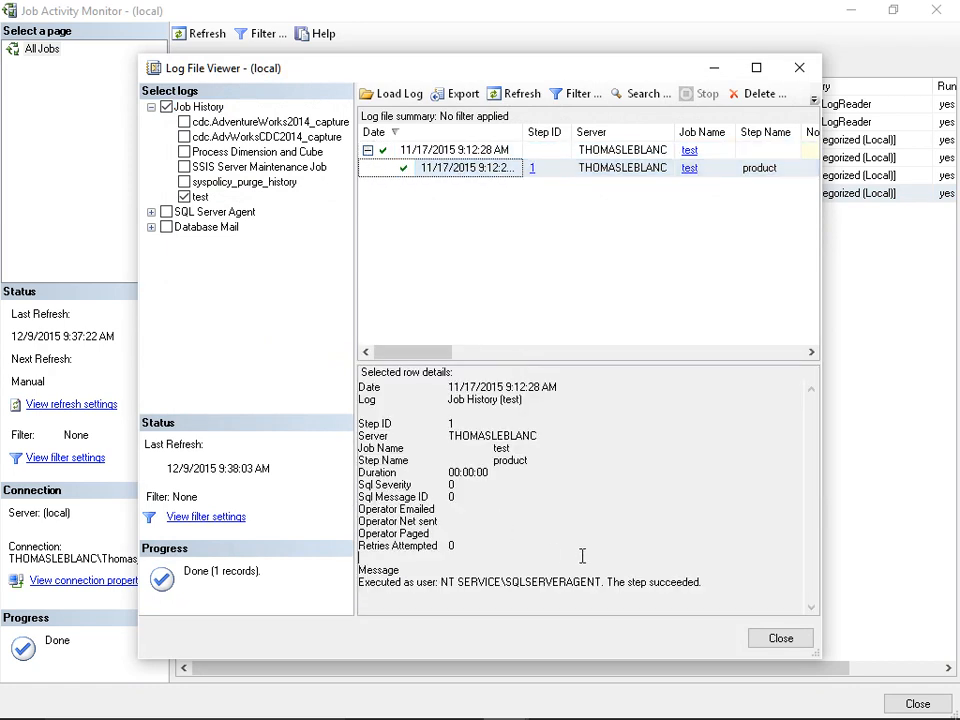
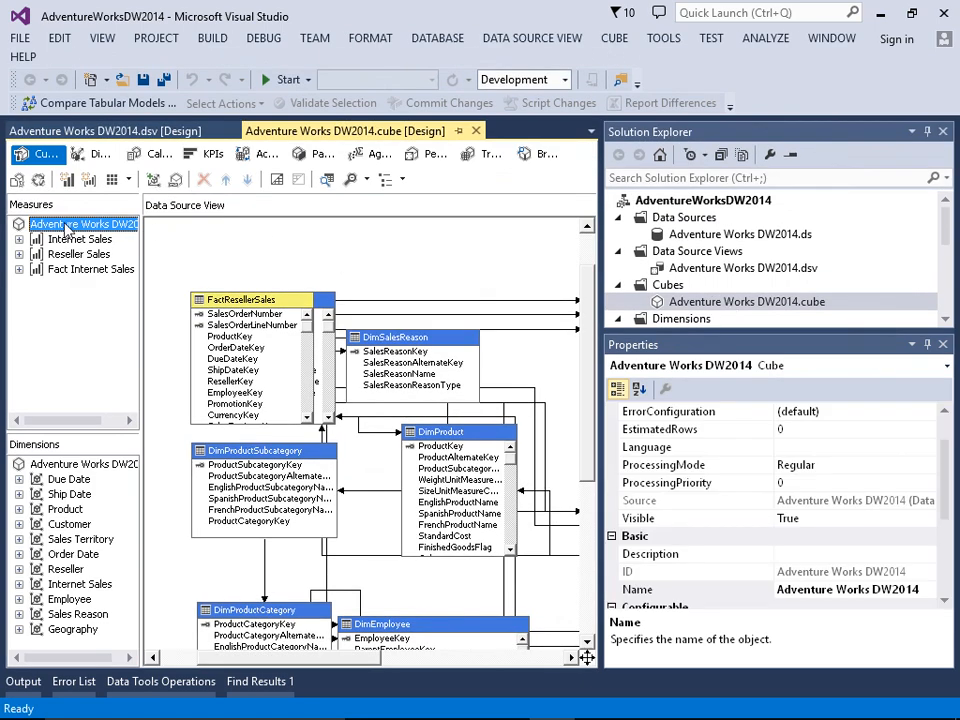
Step: Open the proactive caching storage settings of the Adventure Works DW2014 cube
{"action": "left_click", "coordinate": [52, 228]}
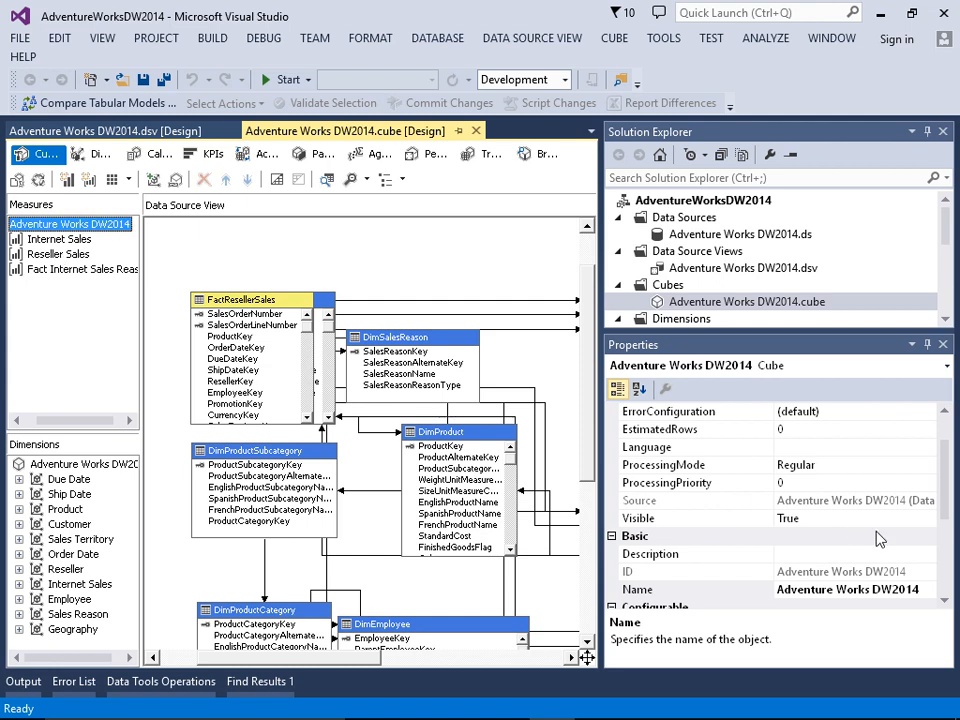
{"action": "left_click", "coordinate": [948, 595]}
{"action": "left_click", "coordinate": [900, 590]}
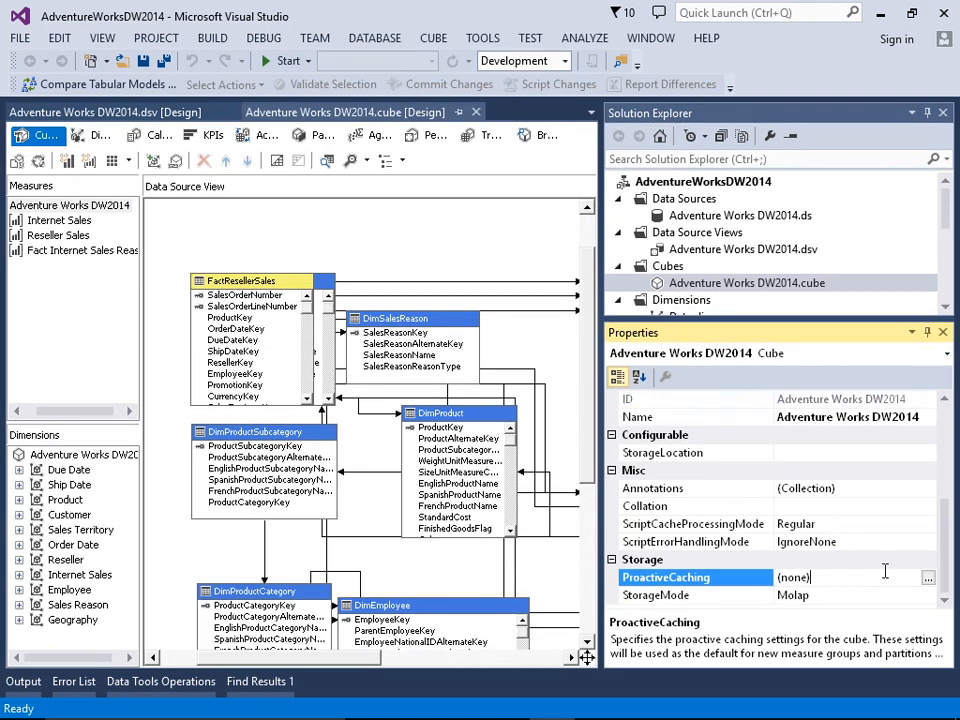
{"action": "left_click", "coordinate": [928, 582]}
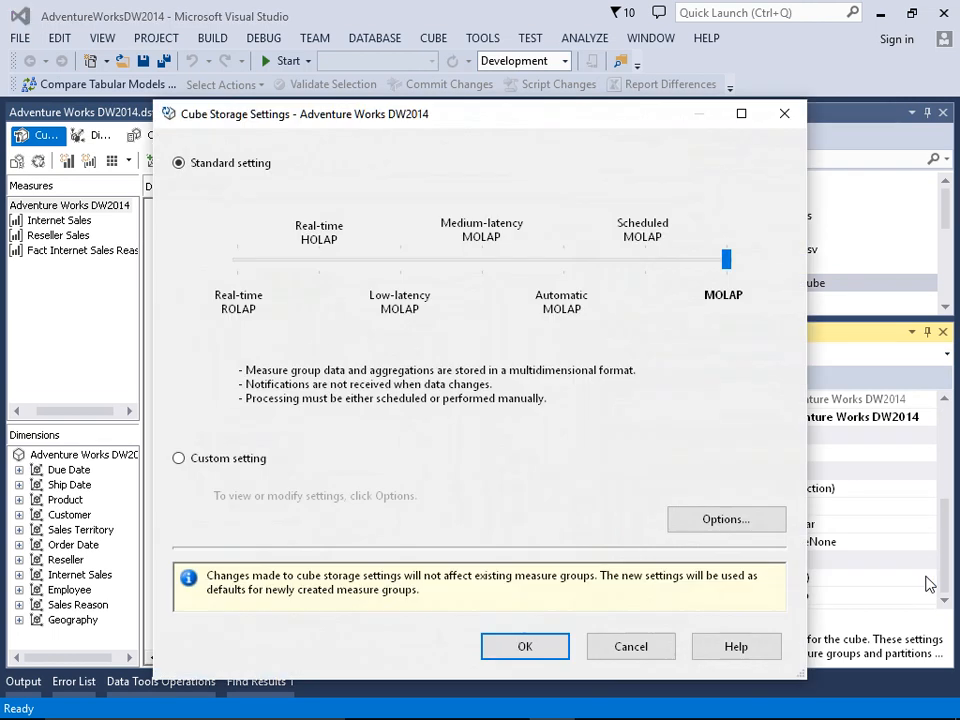
{"action": "left_click_drag", "start_coordinate": [496, 126], "coordinate": [438, 45]}
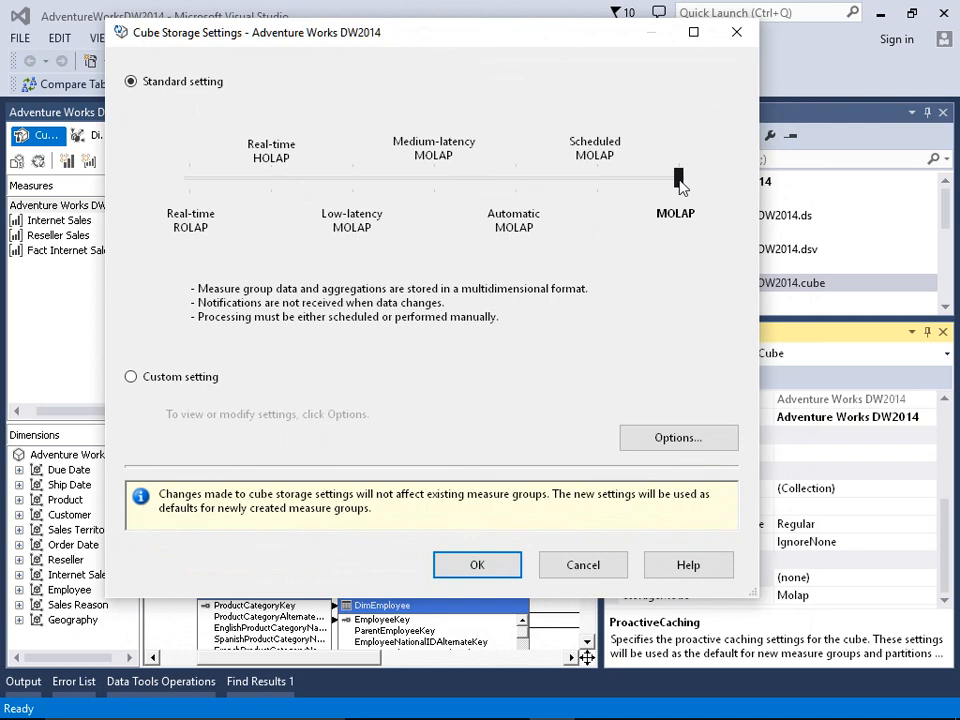
Step: Step through the standard storage levels from MOLAP down and apply Real-time HOLAP to the cube
{"action": "key", "text": "Left"}
{"action": "key", "text": "Right"}
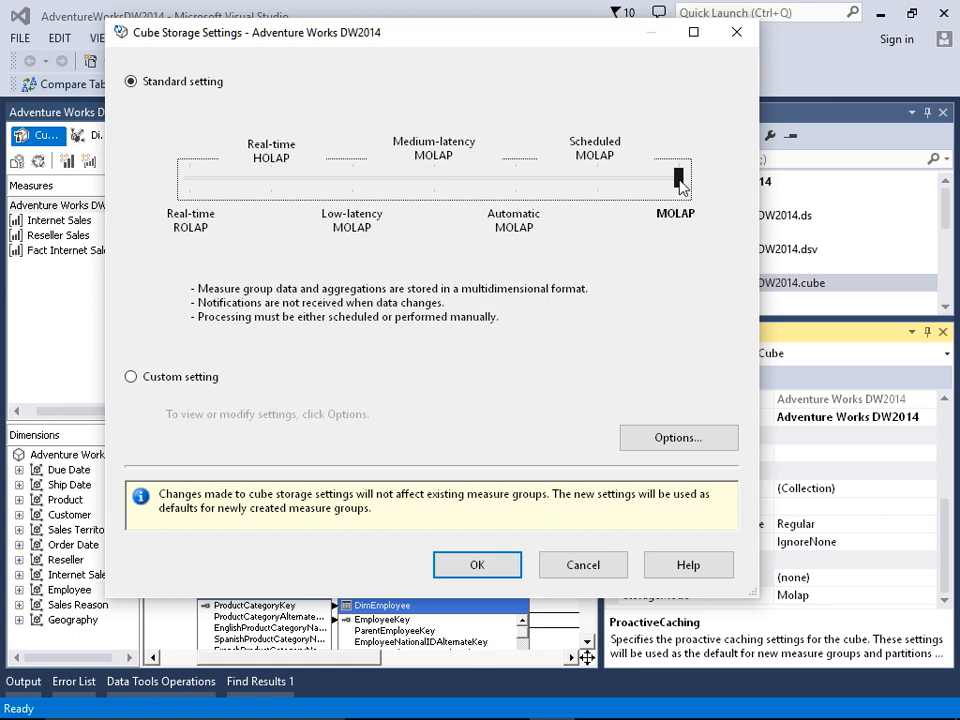
{"action": "key", "text": "Left"}
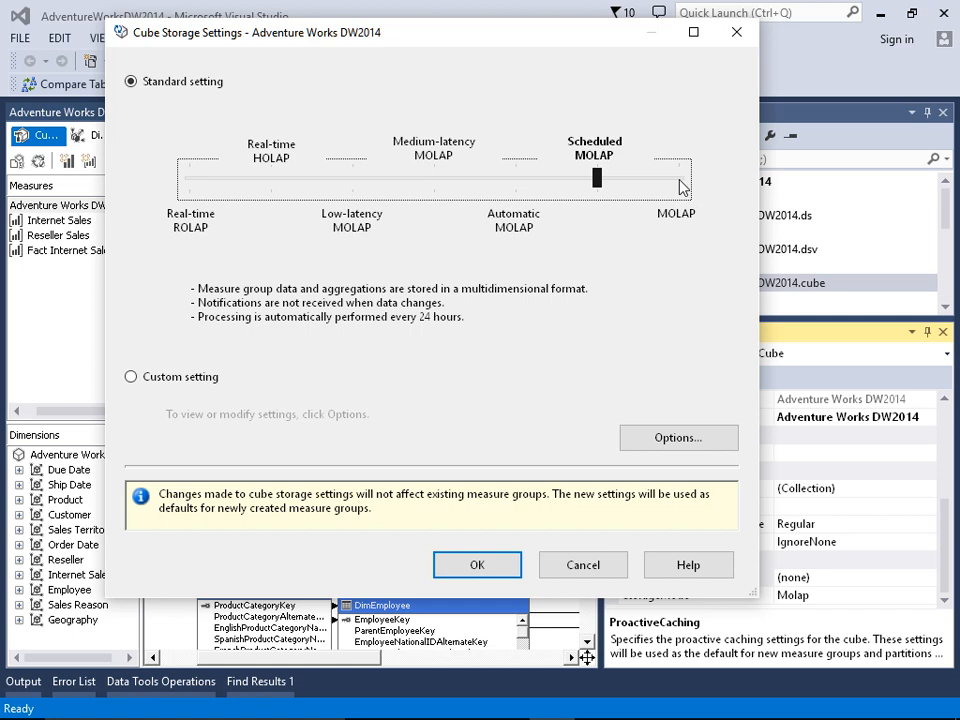
{"action": "key", "text": "Left"}
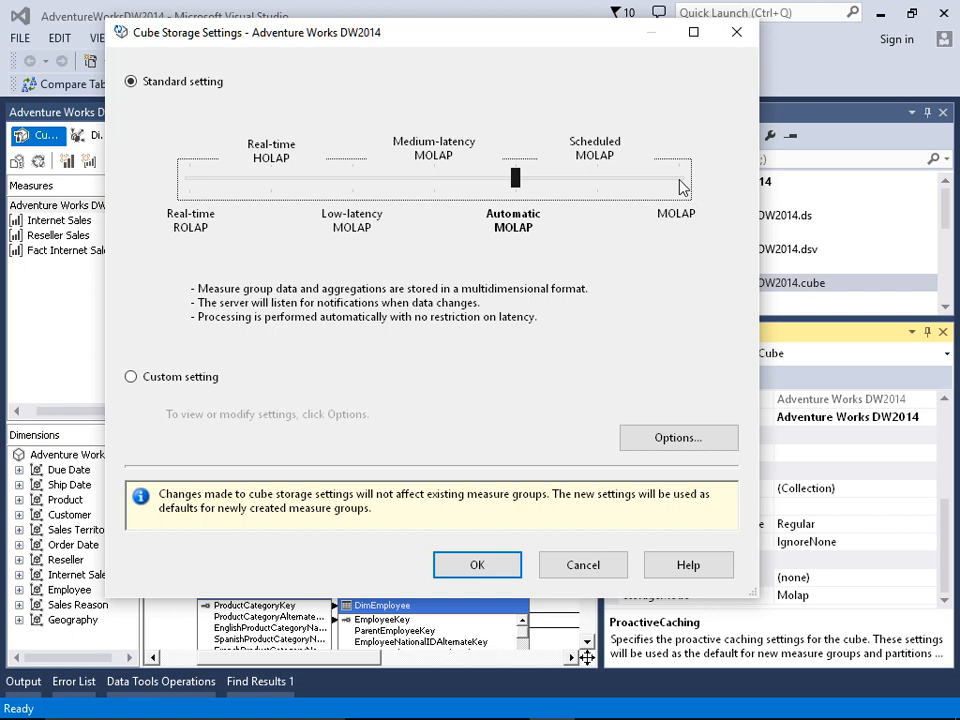
{"action": "key", "text": "Left"}
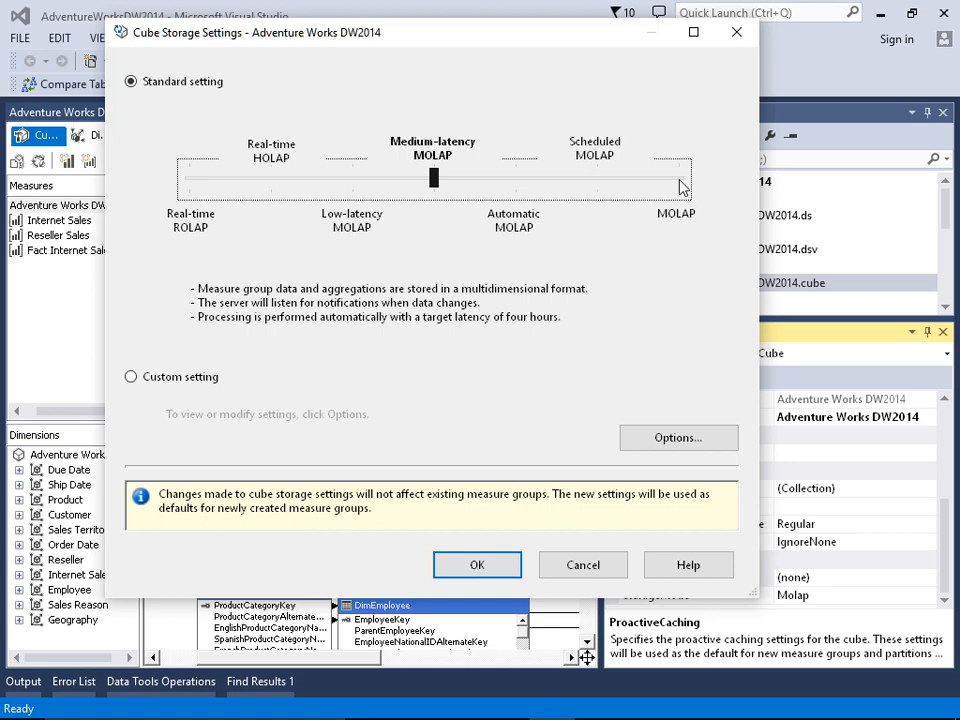
{"action": "key", "text": "Left"}
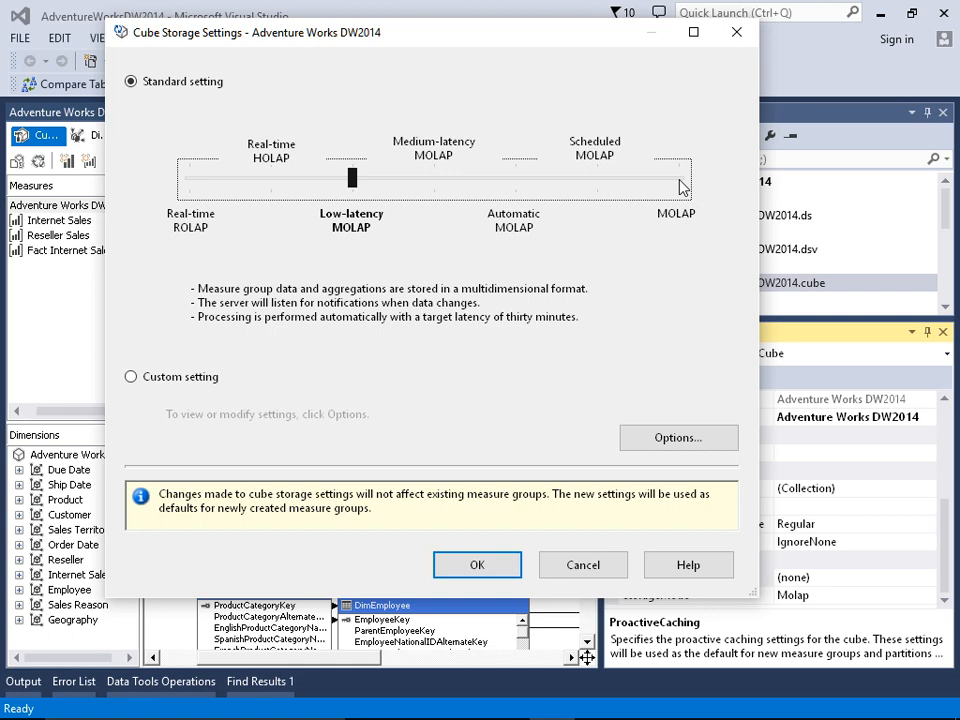
{"action": "key", "text": "Left"}
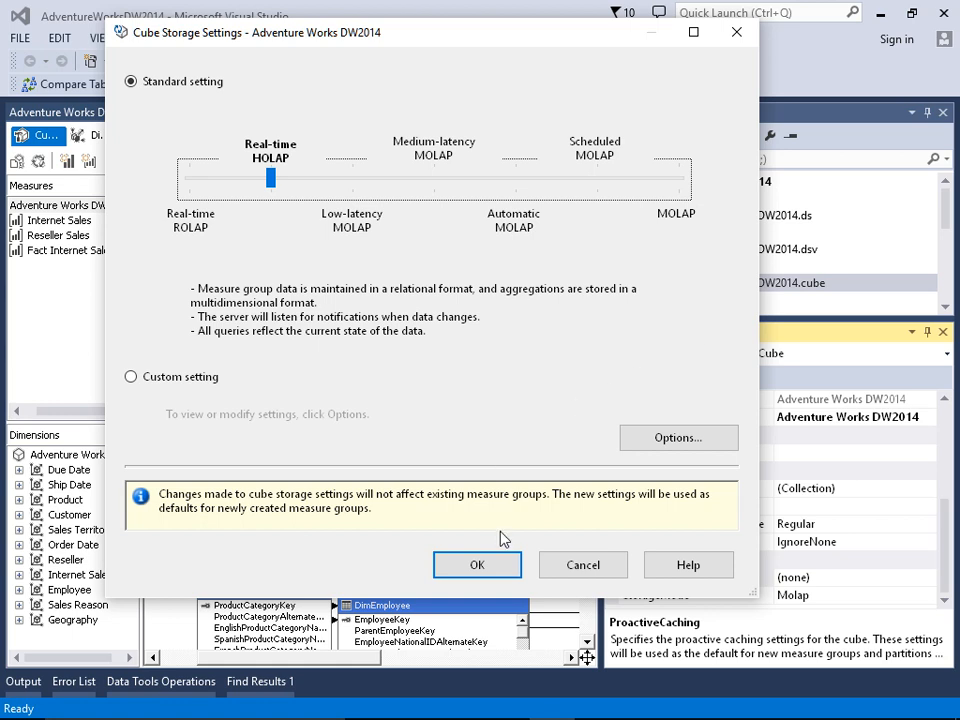
{"action": "left_click", "coordinate": [477, 564]}
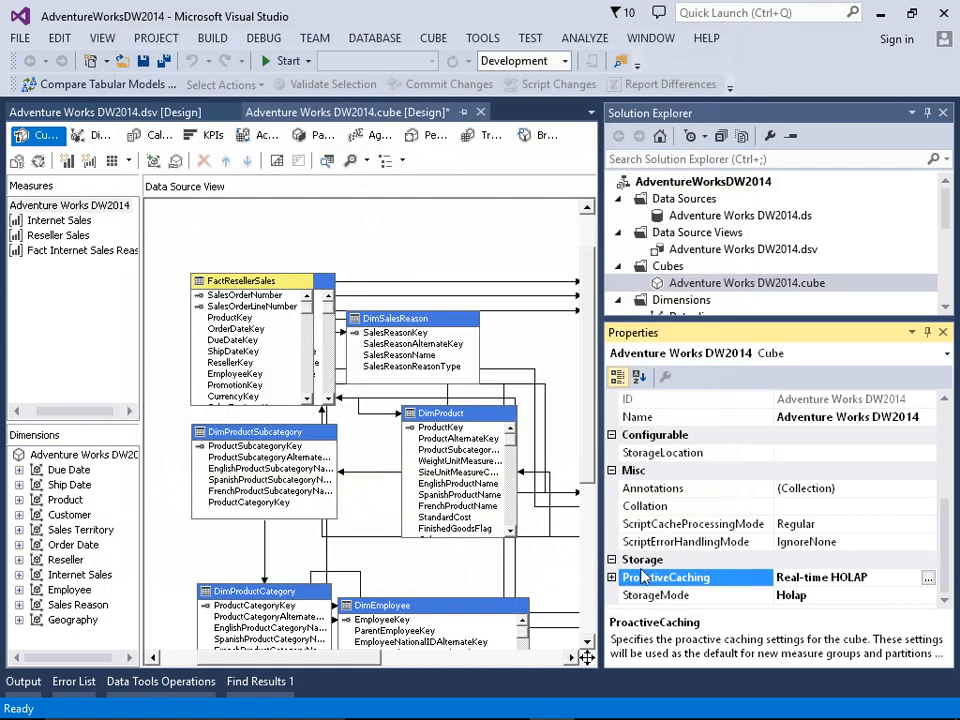
Step: Look at the cube's StorageMode choices, and preview the Real-time ROLAP level in its proactive caching settings
{"action": "left_click", "coordinate": [800, 595]}
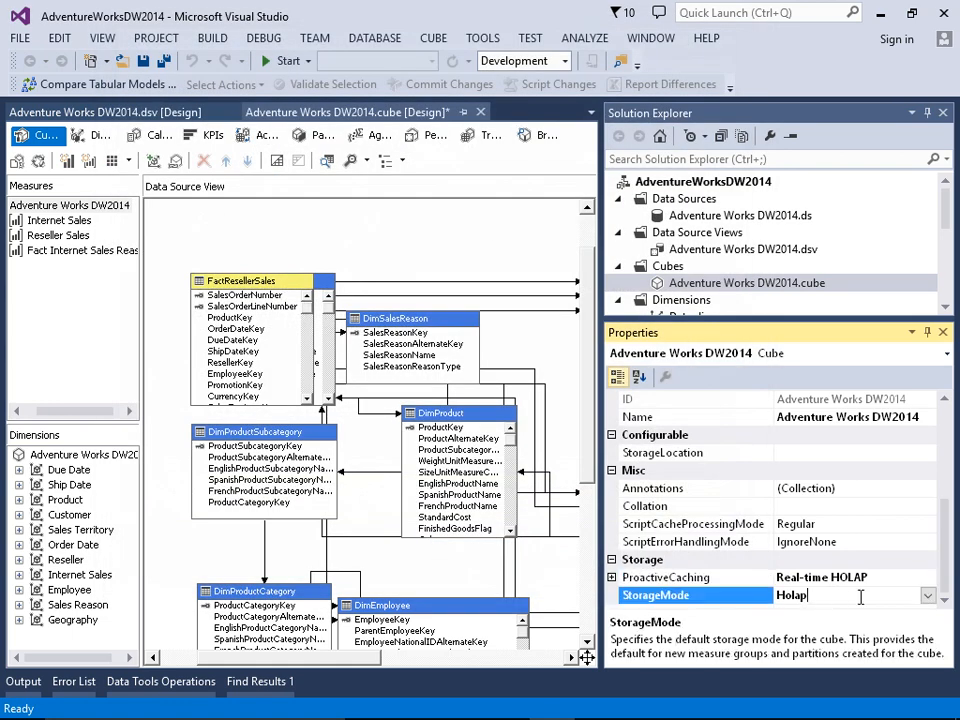
{"action": "left_click", "coordinate": [927, 597]}
{"action": "left_click", "coordinate": [927, 597]}
{"action": "left_click", "coordinate": [926, 578]}
{"action": "left_click", "coordinate": [930, 578]}
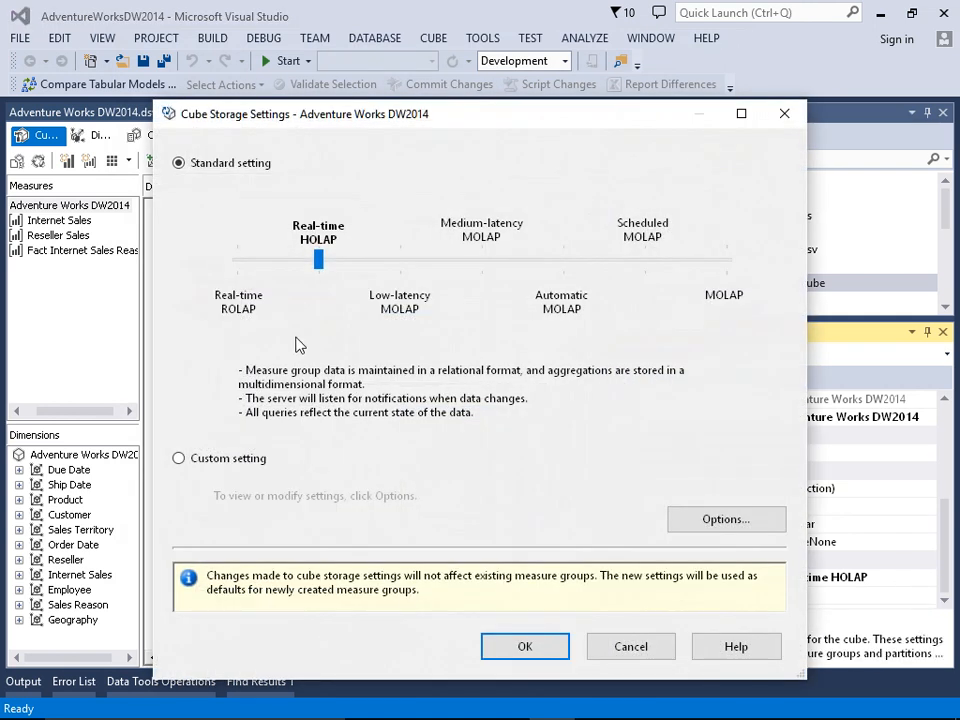
{"action": "left_click", "coordinate": [238, 264]}
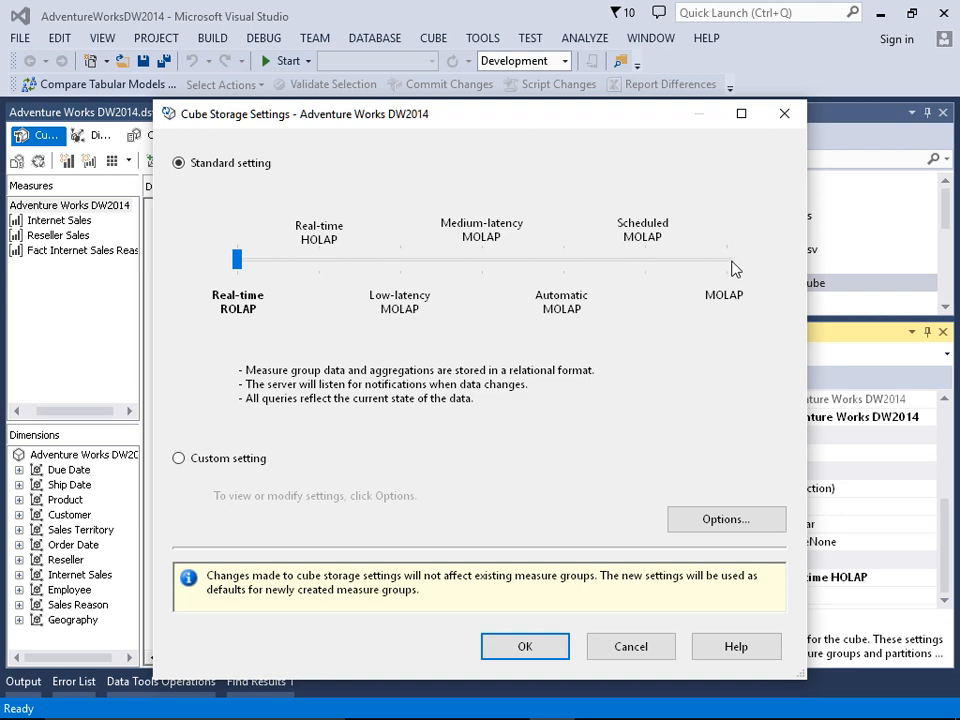
Step: Move the cube's standard storage setting back up to MOLAP and apply it
{"action": "key", "text": "Right"}
{"action": "key", "text": "Right"}
{"action": "key", "text": "Right"}
{"action": "left_click_drag", "start_coordinate": [482, 262], "coordinate": [726, 262]}
{"action": "left_click", "coordinate": [540, 650]}
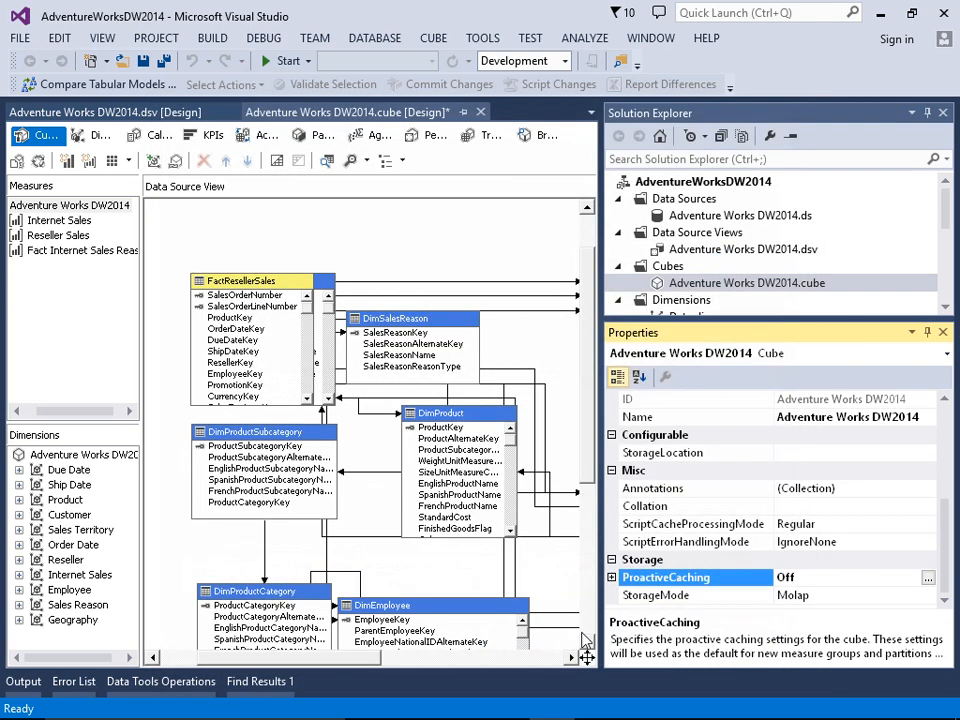
Step: Set the cube's StorageMode property to InMemory
{"action": "left_click", "coordinate": [897, 595]}
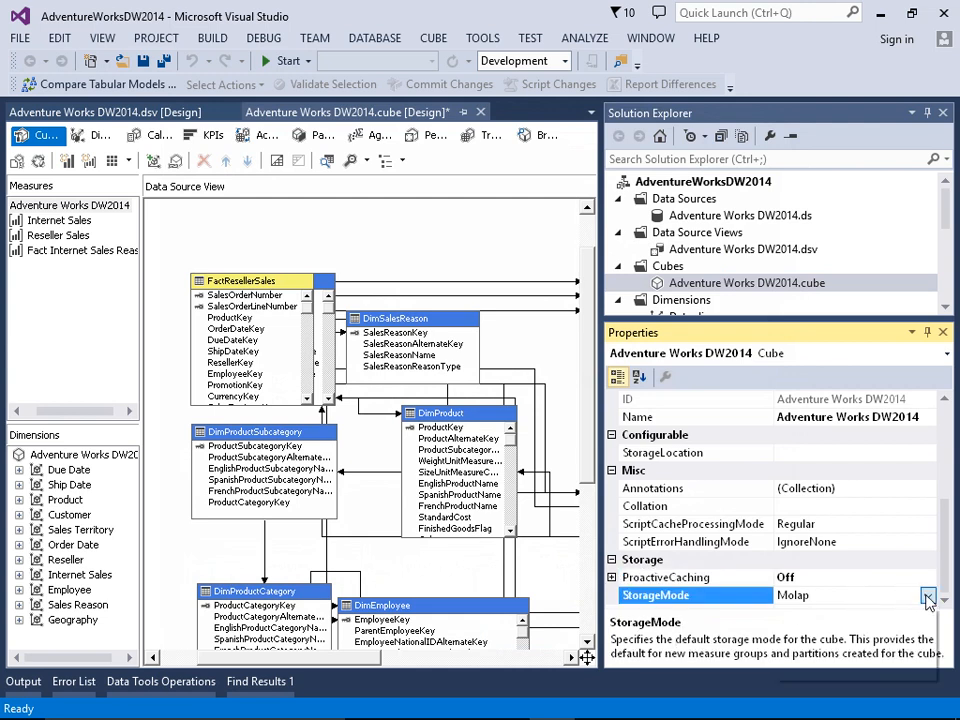
{"action": "left_click", "coordinate": [927, 595]}
{"action": "left_click", "coordinate": [801, 665]}
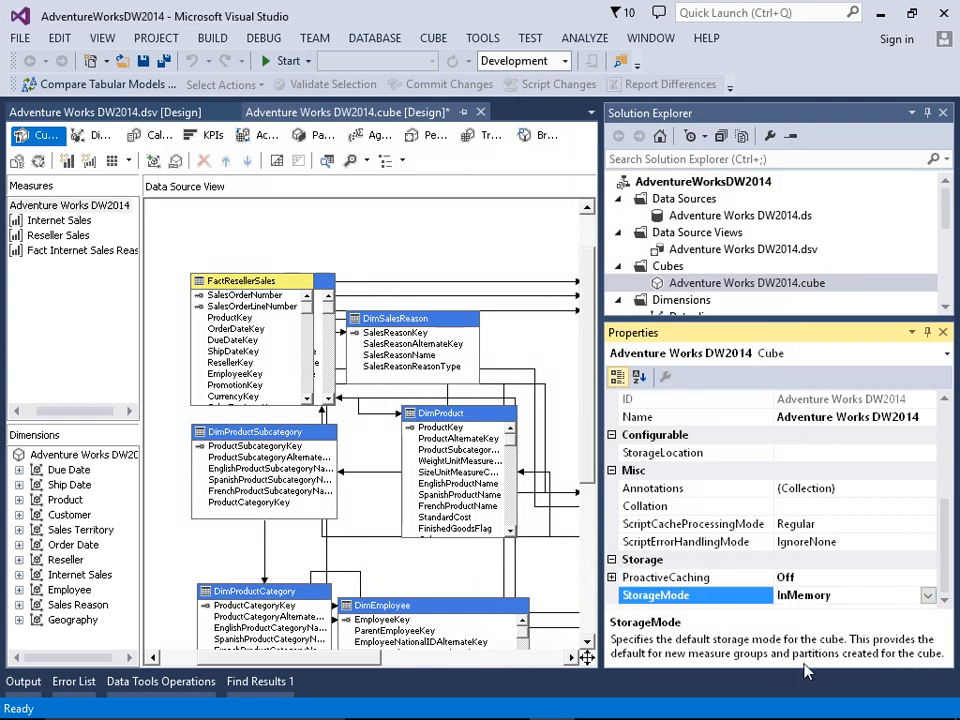
Step: Try to deploy the AdventureWorksDW2014 project, examine the reported error, and close the error list
{"action": "right_click", "coordinate": [690, 183]}
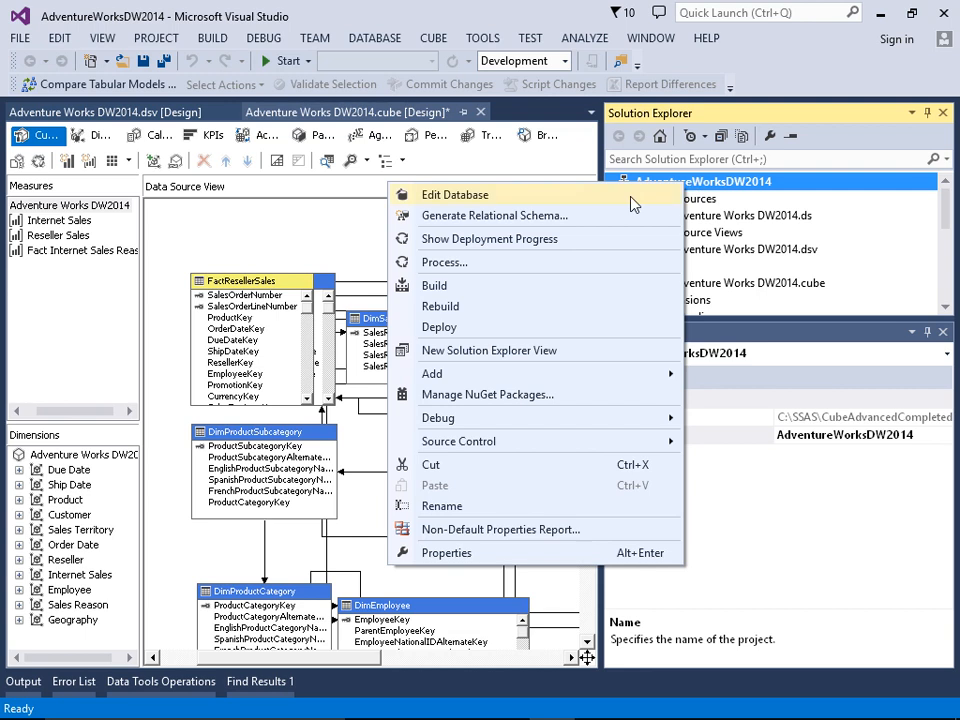
{"action": "left_click", "coordinate": [425, 327]}
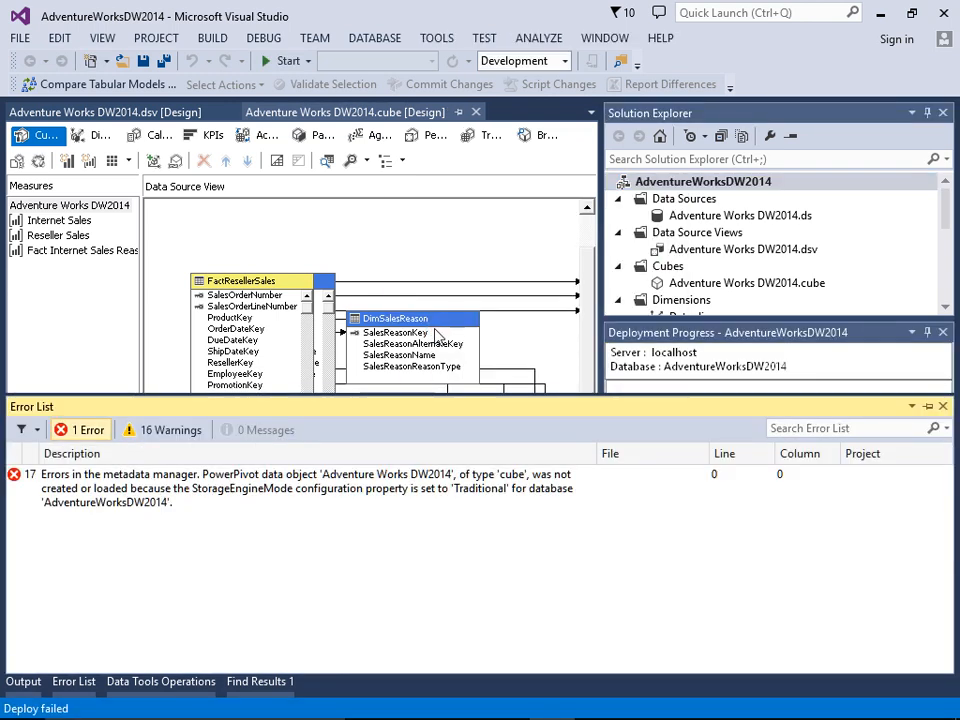
{"action": "left_click", "coordinate": [397, 488]}
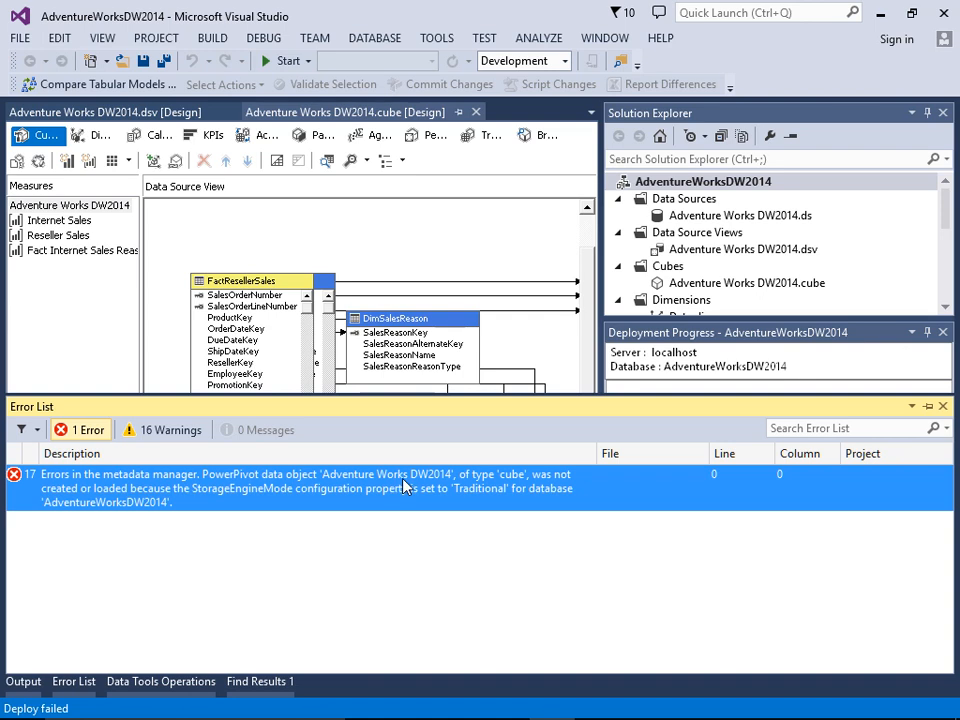
{"action": "left_click", "coordinate": [942, 406]}
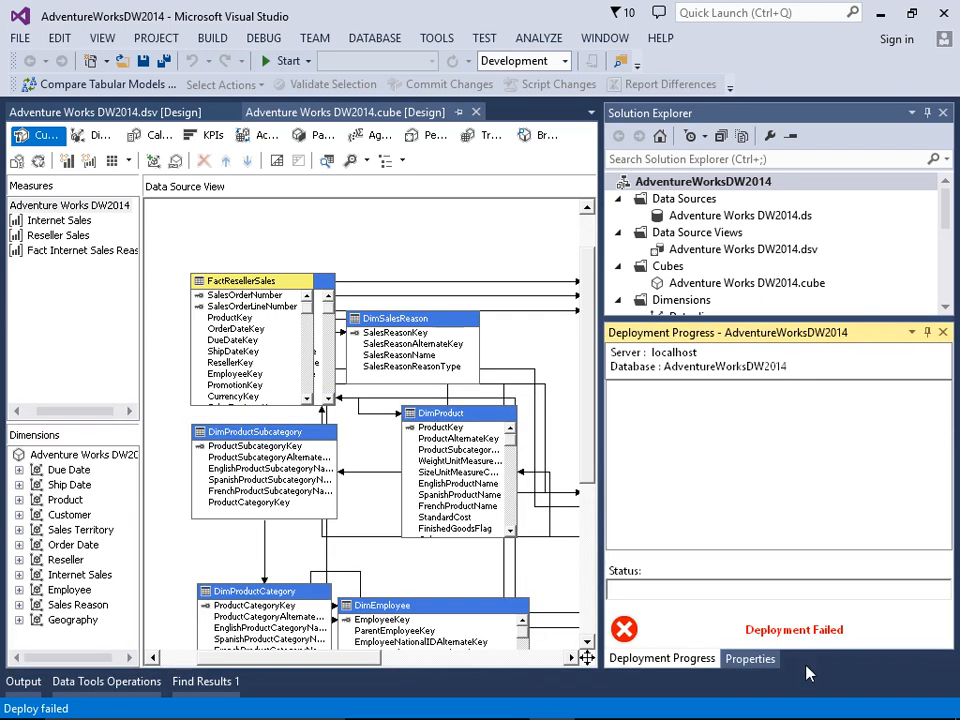
Step: Return to the cube's properties and set its StorageMode to Molap
{"action": "left_click", "coordinate": [741, 658]}
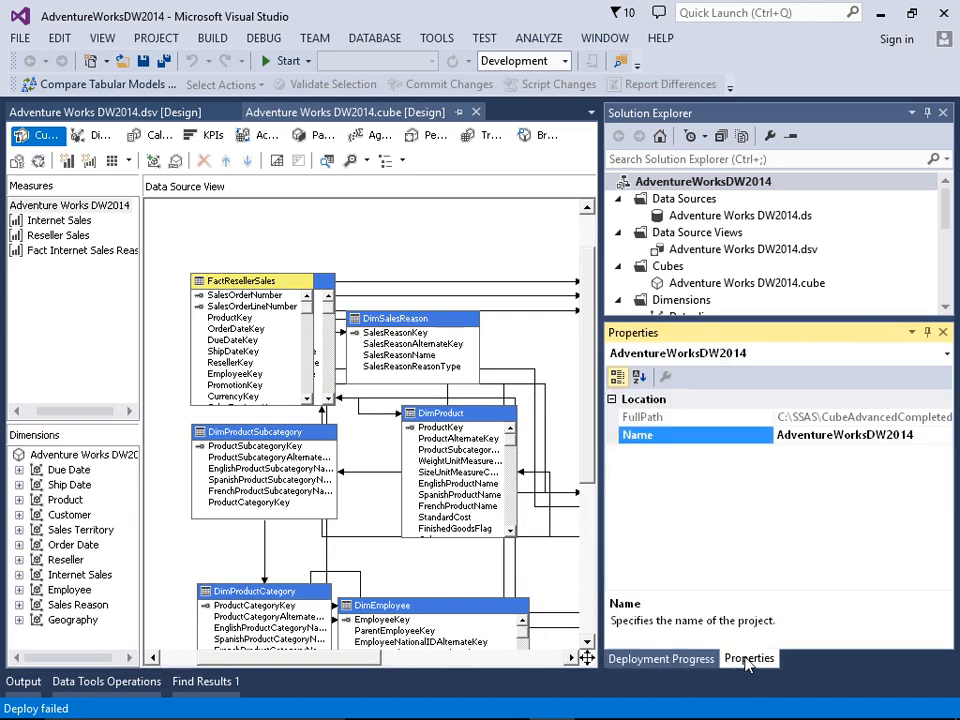
{"action": "left_click", "coordinate": [69, 205]}
{"action": "scroll", "coordinate": [917, 568], "scroll_direction": "down", "scroll_amount": 3}
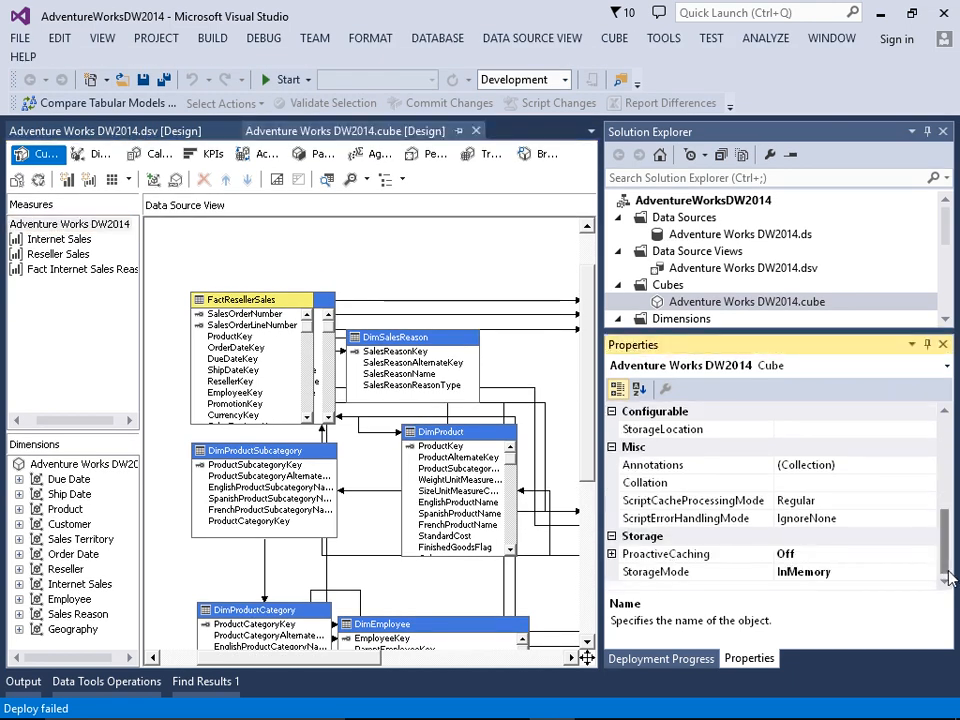
{"action": "left_click", "coordinate": [904, 574]}
{"action": "left_click", "coordinate": [928, 578]}
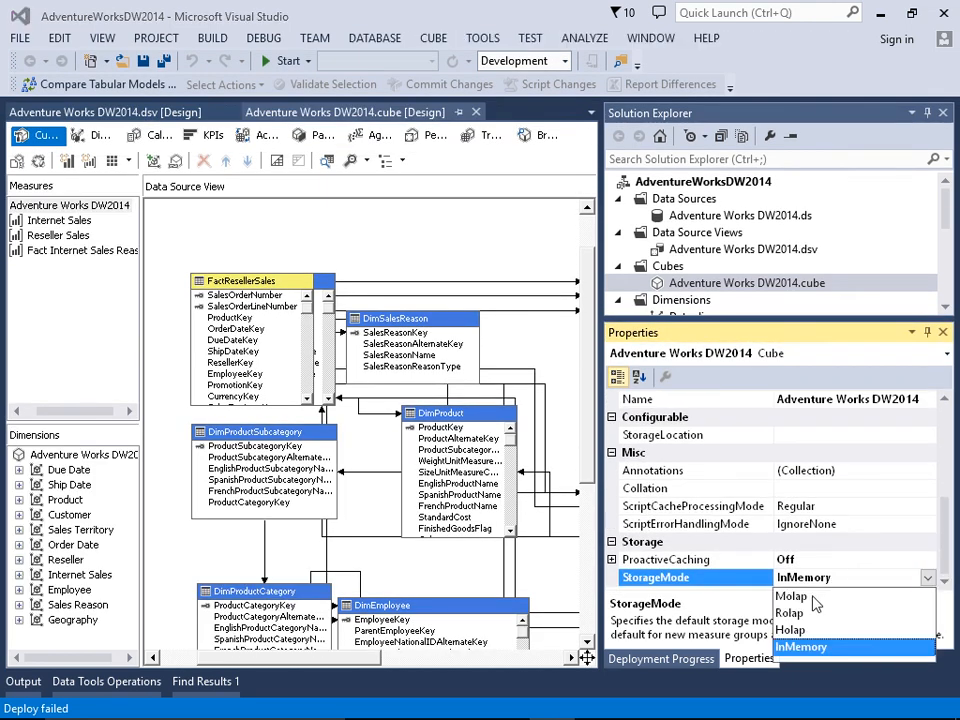
{"action": "left_click", "coordinate": [813, 598]}
Step: Apply the Scheduled MOLAP level in the cube's proactive caching settings
{"action": "left_click", "coordinate": [768, 559]}
{"action": "left_click", "coordinate": [928, 559]}
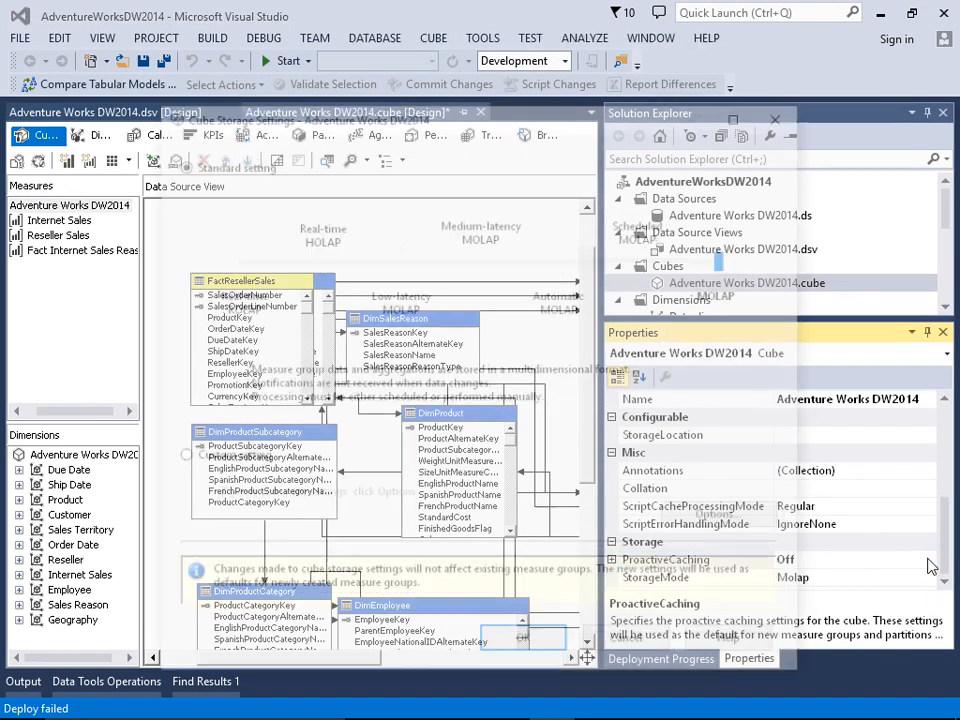
{"action": "left_click", "coordinate": [710, 282]}
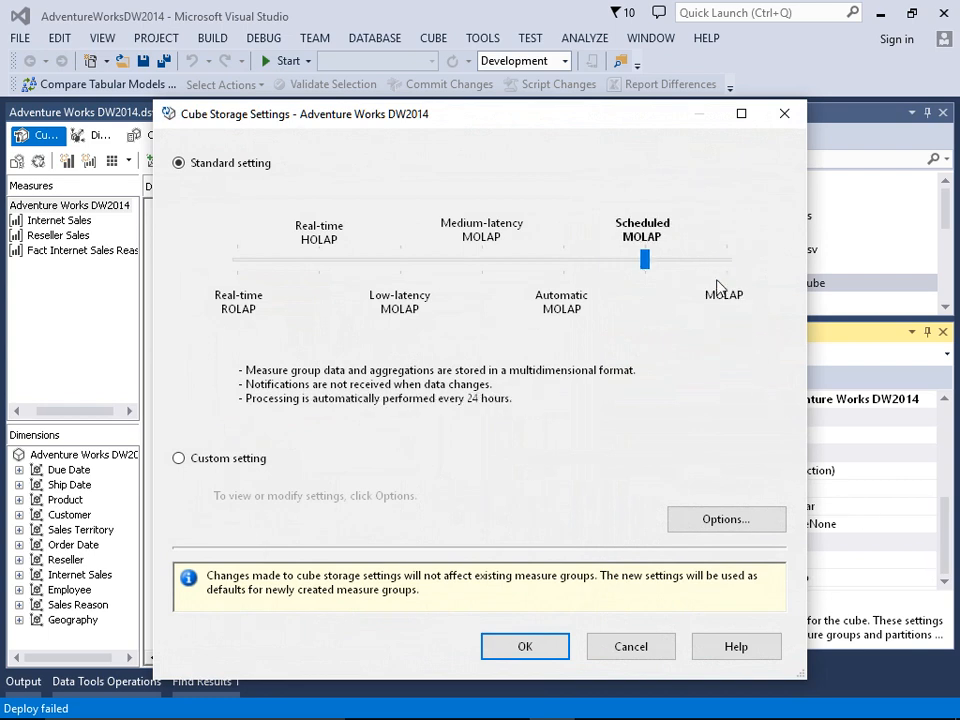
{"action": "left_click", "coordinate": [525, 646]}
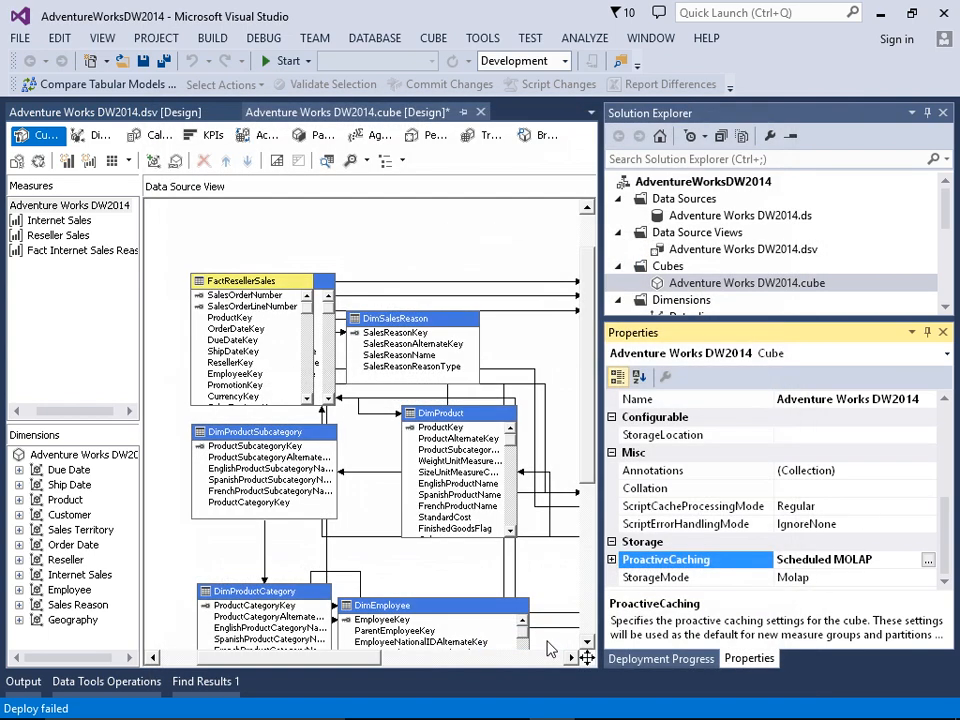
Step: Switch the cube's proactive caching from Scheduled MOLAP to the standard MOLAP level
{"action": "left_click", "coordinate": [928, 561]}
{"action": "left_click_drag", "start_coordinate": [653, 266], "coordinate": [716, 273]}
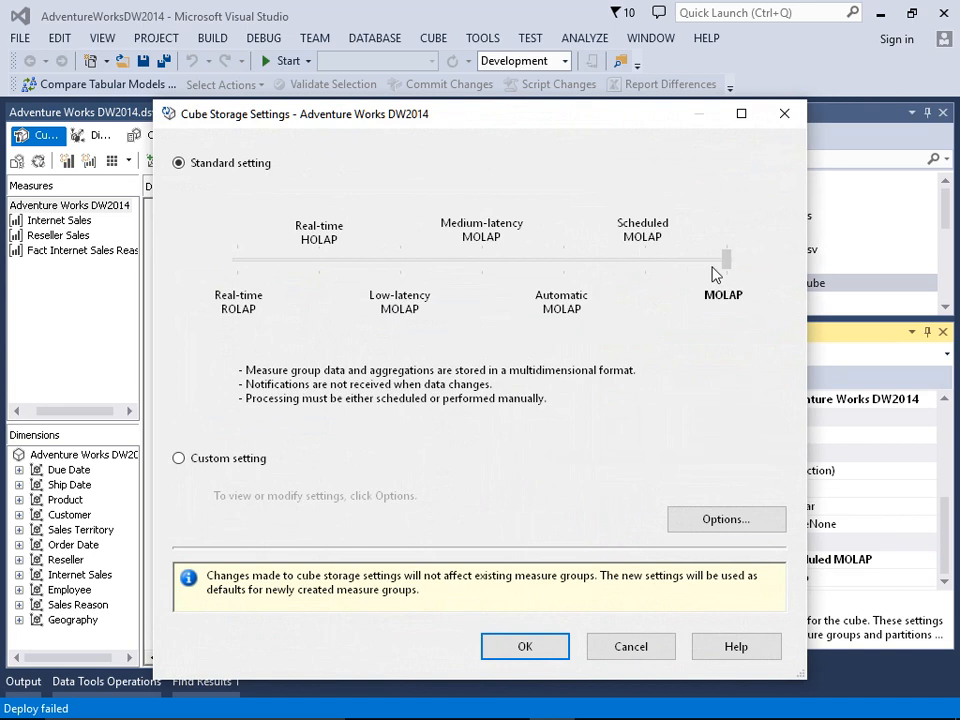
{"action": "left_click", "coordinate": [525, 646]}
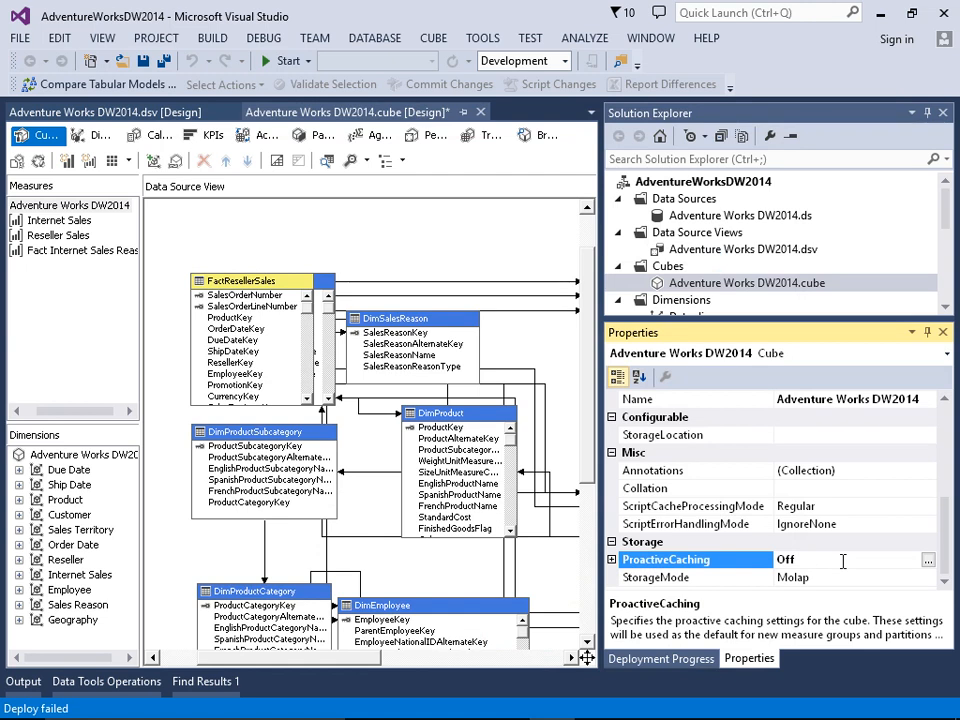
Step: Select a custom storage setting for the cube and choose ROLAP as the storage mode in its options
{"action": "left_click", "coordinate": [928, 561]}
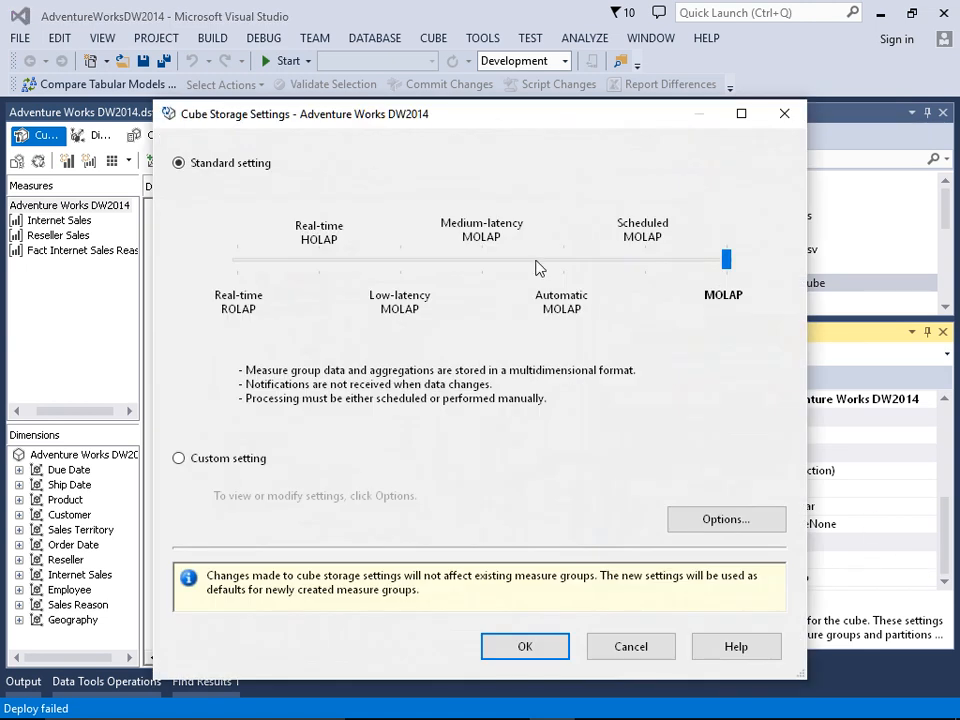
{"action": "left_click_drag", "start_coordinate": [441, 125], "coordinate": [404, 40]}
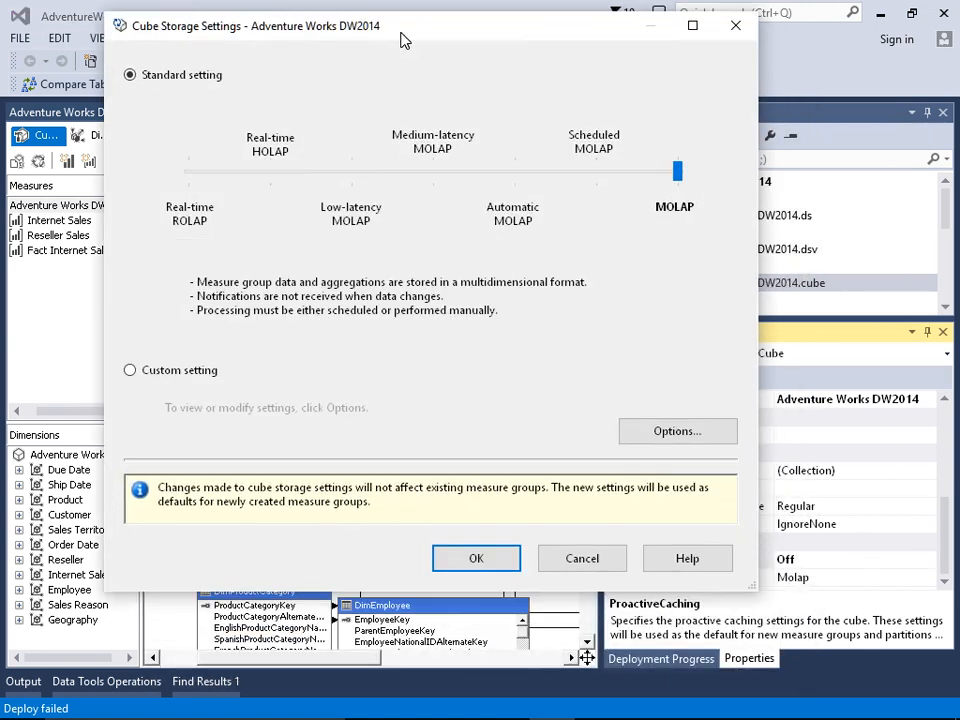
{"action": "left_click", "coordinate": [167, 370]}
{"action": "left_click", "coordinate": [660, 436]}
{"action": "left_click", "coordinate": [362, 58]}
{"action": "left_click", "coordinate": [350, 86]}
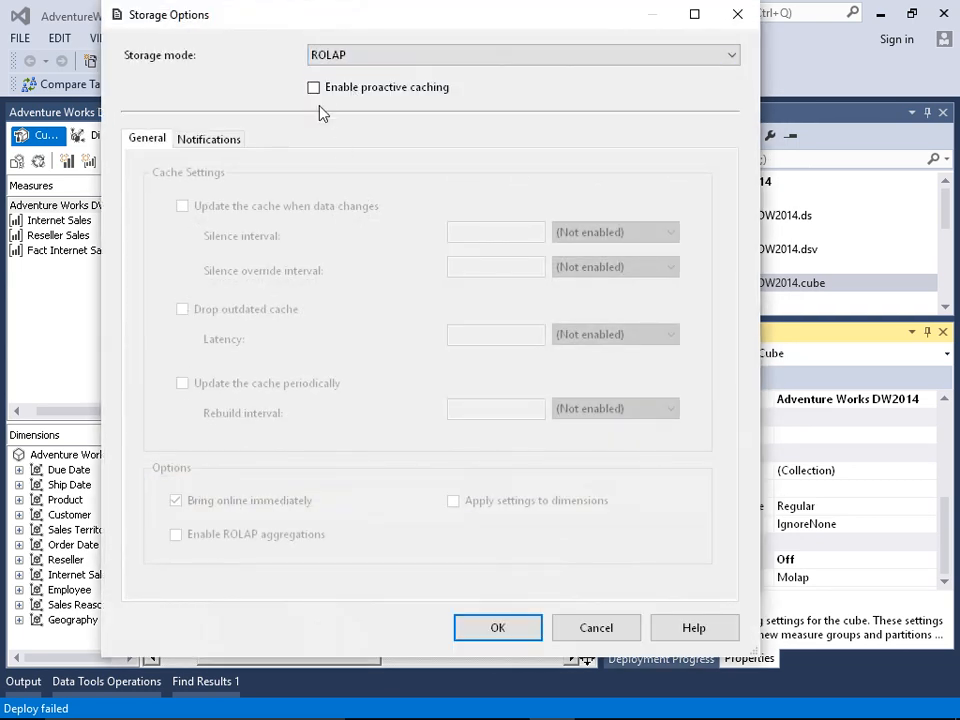
Step: Enable proactive caching with cache updates when data changes, and view the notification settings
{"action": "left_click", "coordinate": [314, 88]}
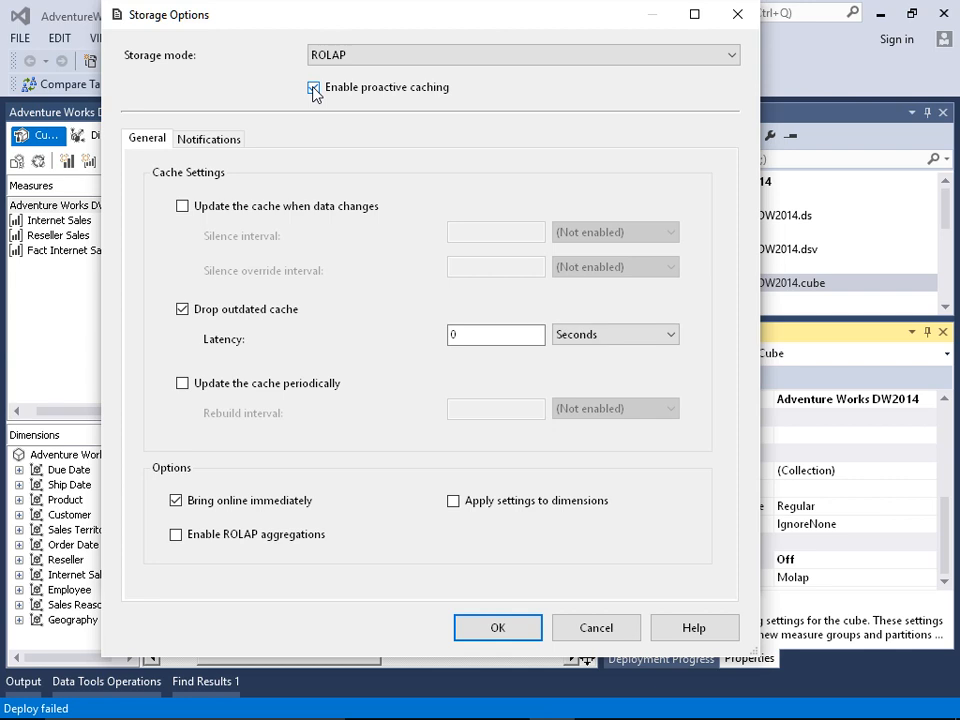
{"action": "left_click", "coordinate": [183, 207]}
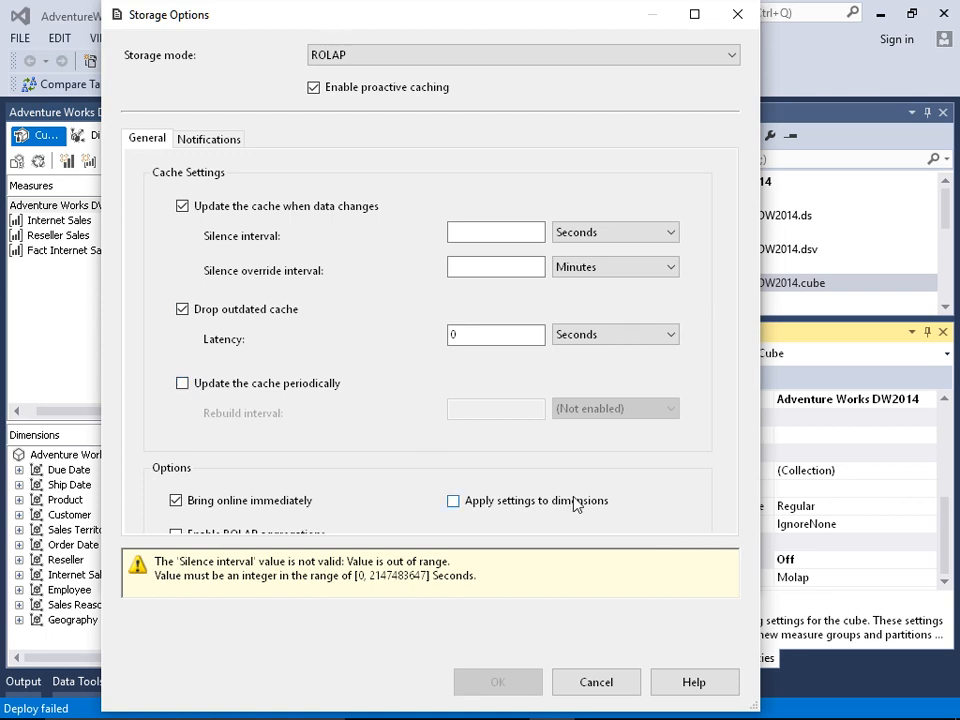
{"action": "left_click", "coordinate": [215, 145]}
Step: Choose MOLAP as the custom storage mode and return to the general cache settings
{"action": "left_click", "coordinate": [345, 57]}
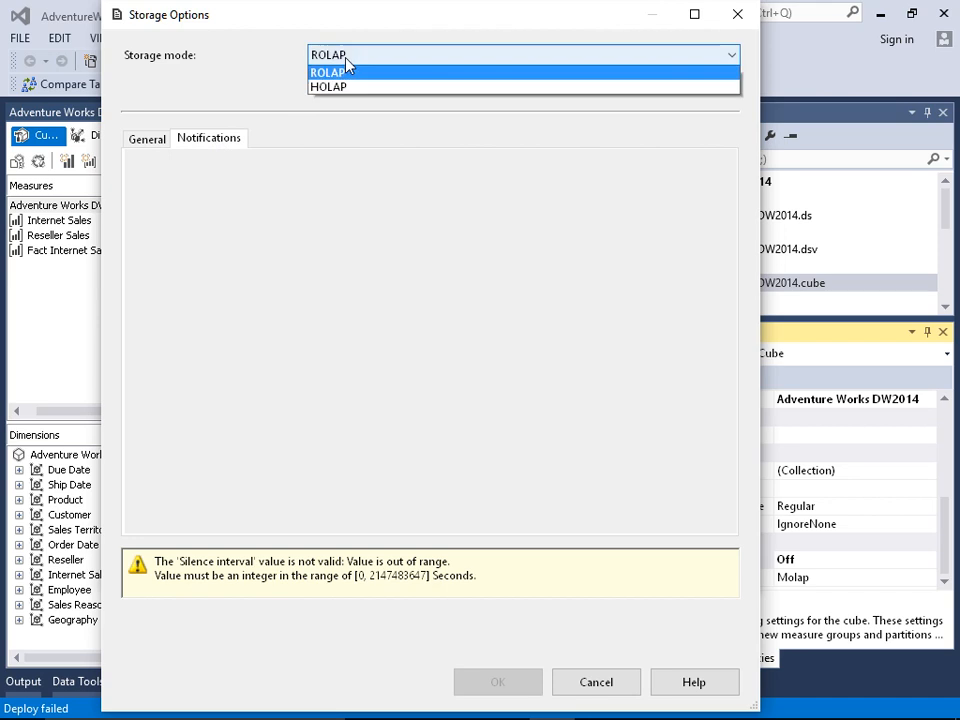
{"action": "left_click", "coordinate": [343, 99]}
{"action": "left_click", "coordinate": [340, 56]}
{"action": "left_click", "coordinate": [339, 67]}
{"action": "left_click", "coordinate": [147, 139]}
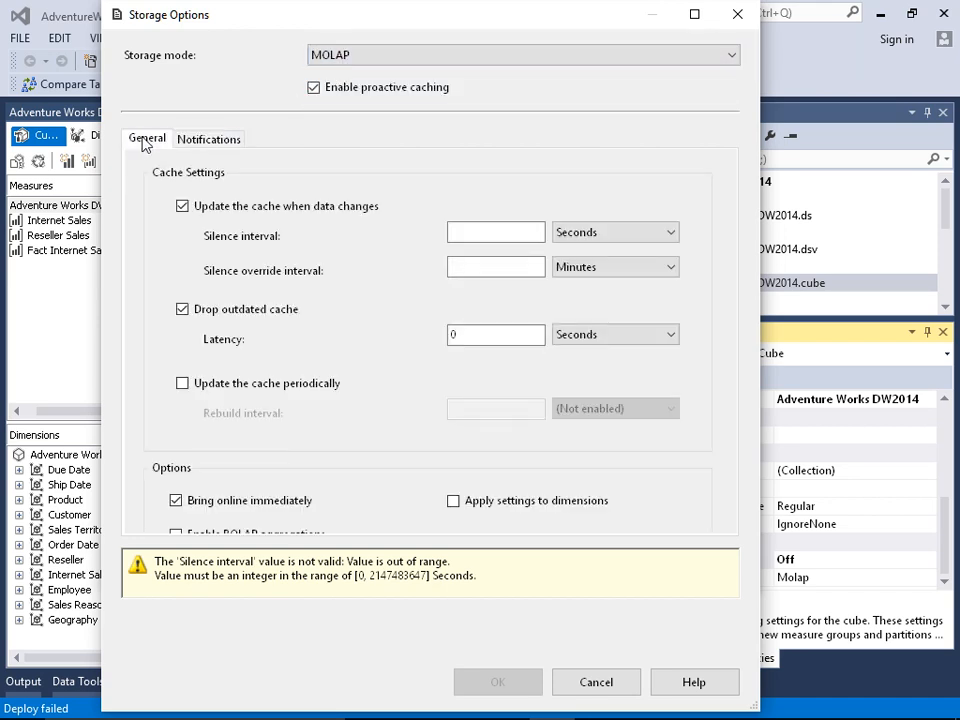
Step: Turn off cache updates on data changes, cancel the custom storage options, and select the standard setting again
{"action": "left_click", "coordinate": [182, 206]}
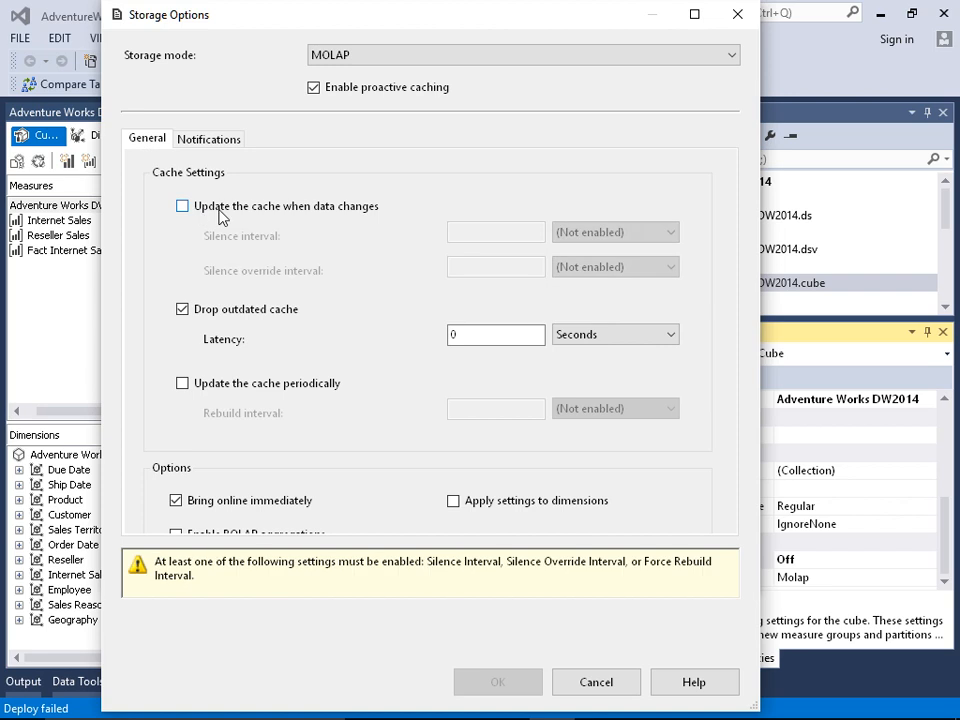
{"action": "left_click", "coordinate": [349, 91]}
{"action": "left_click", "coordinate": [615, 625]}
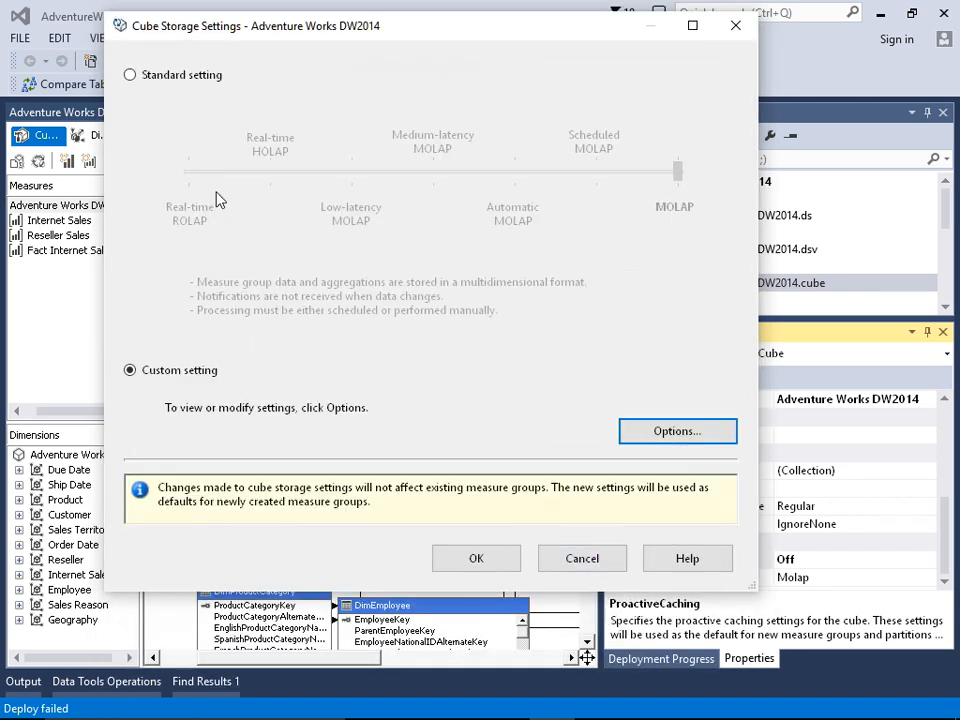
{"action": "left_click", "coordinate": [160, 75]}
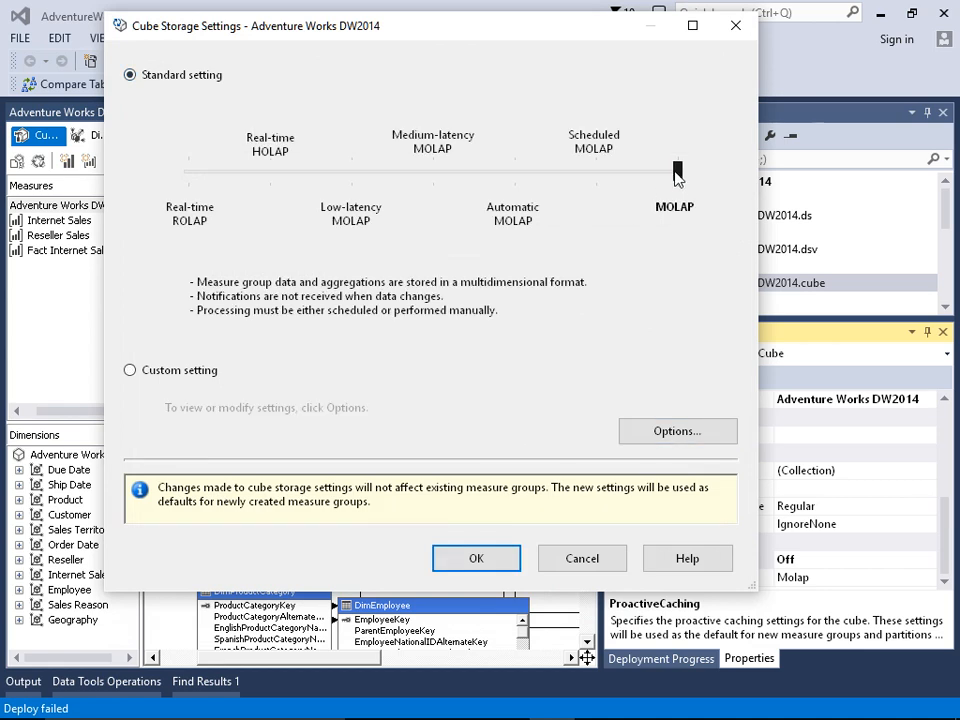